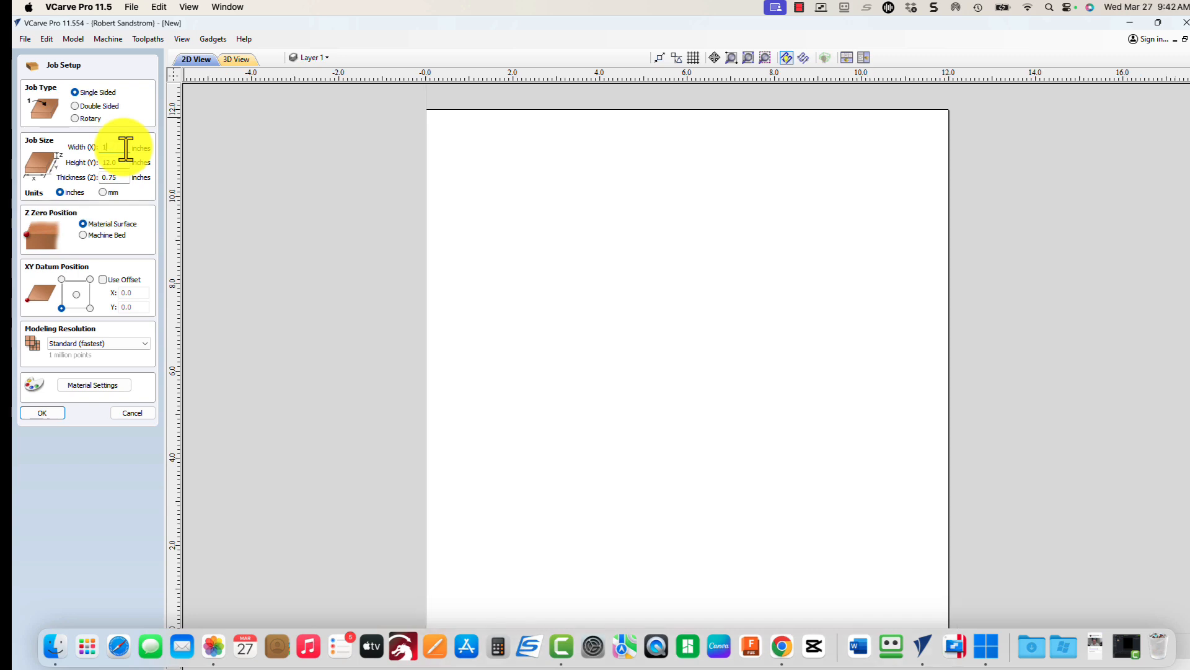
Step: Set the job size to 14 by 24 inches and scale the imported tomb scene bitmap to 12.5 inches wide and high
{"action": "key", "text": "Return"}
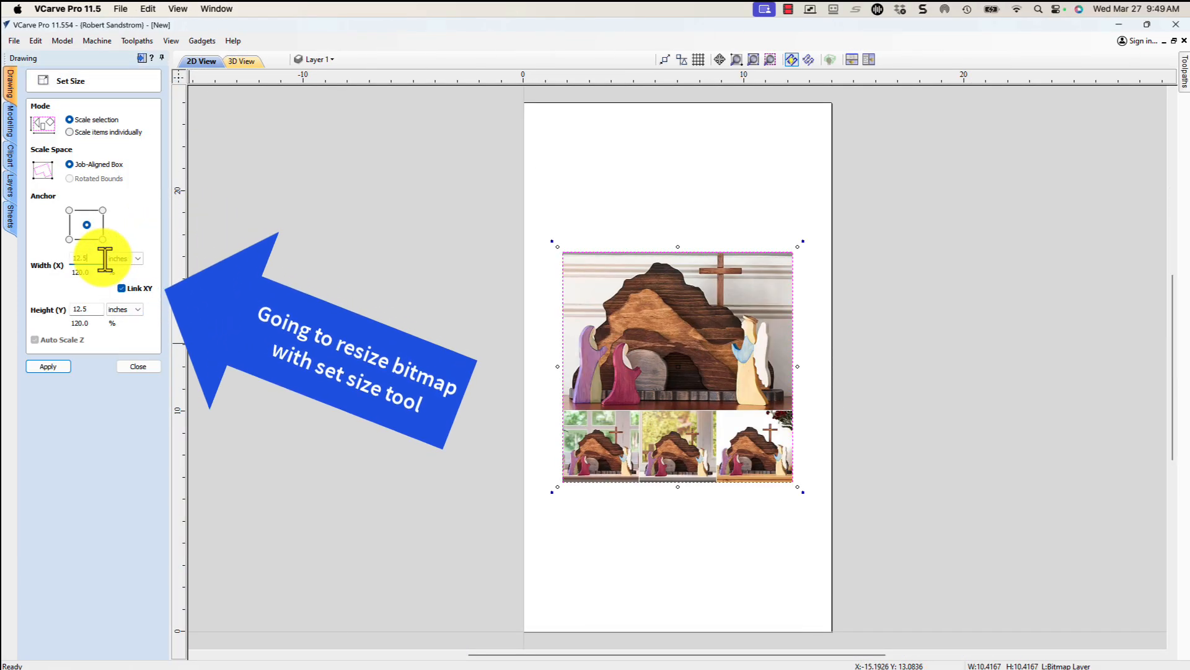
{"action": "double_click", "coordinate": [104, 258]}
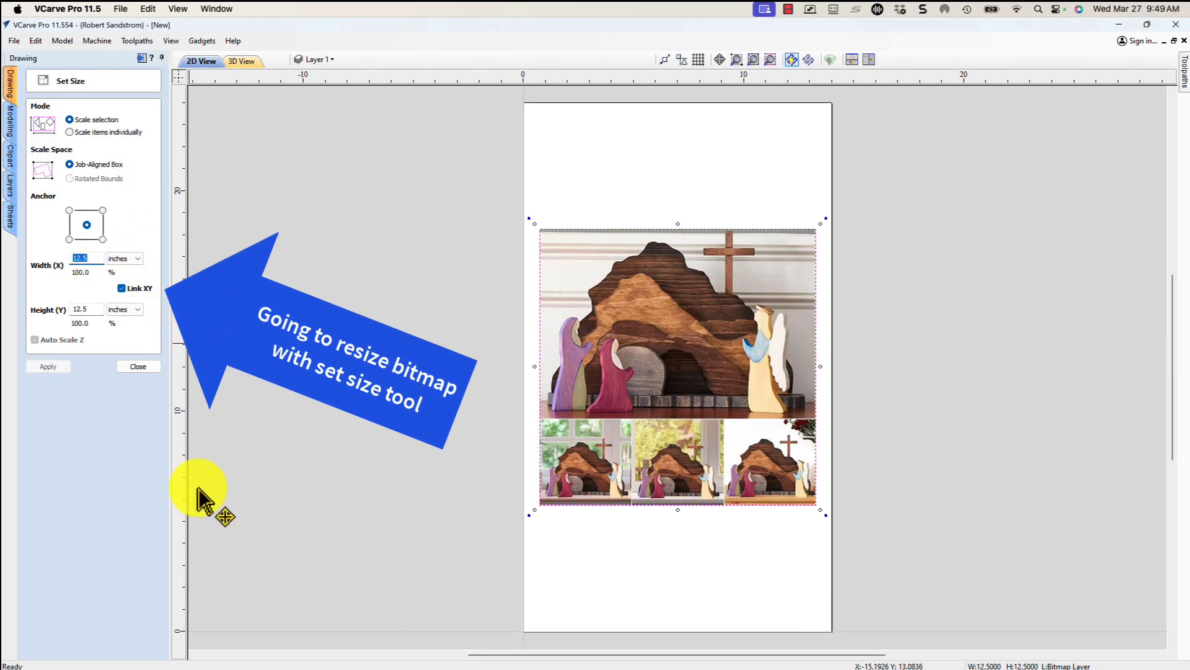
{"action": "left_click", "coordinate": [564, 584]}
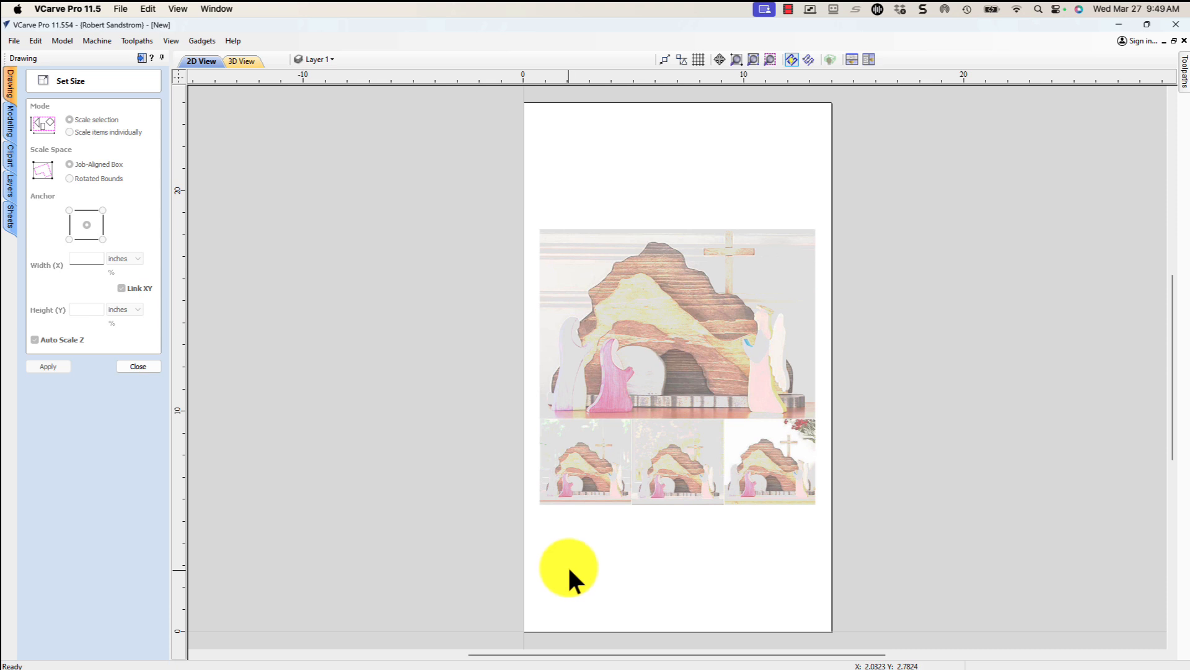
{"action": "left_click", "coordinate": [119, 365]}
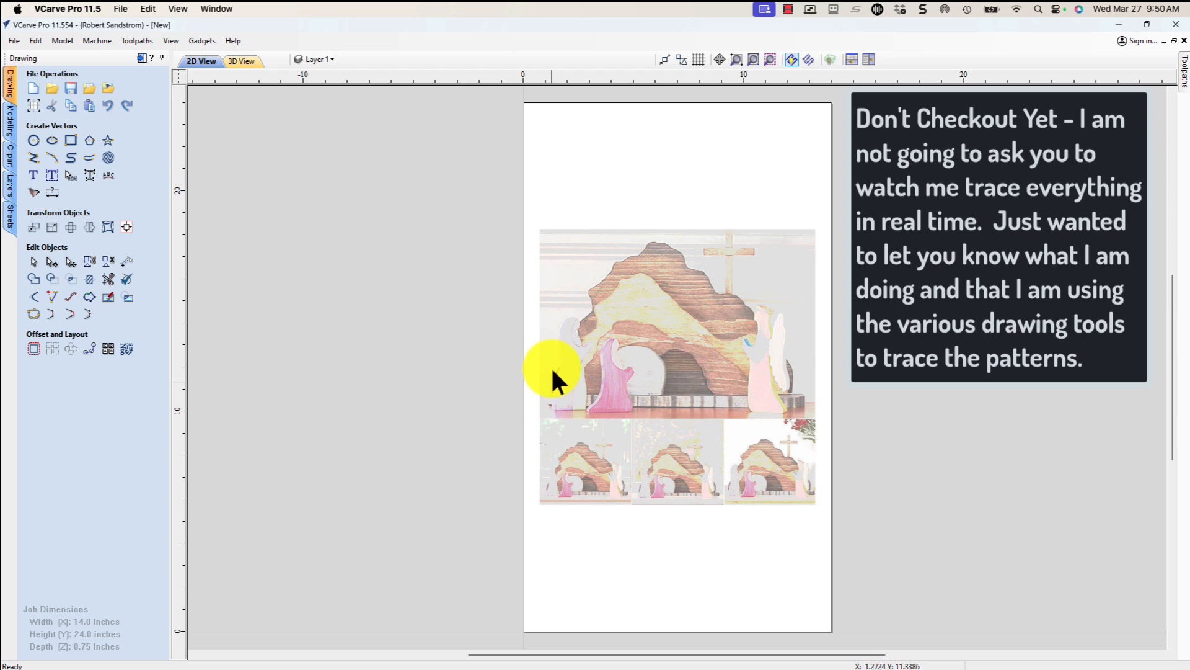
Step: Trace the outermost boulder outline over the bitmap with a polyline and close it with a straight line along the base
{"action": "left_click", "coordinate": [33, 158]}
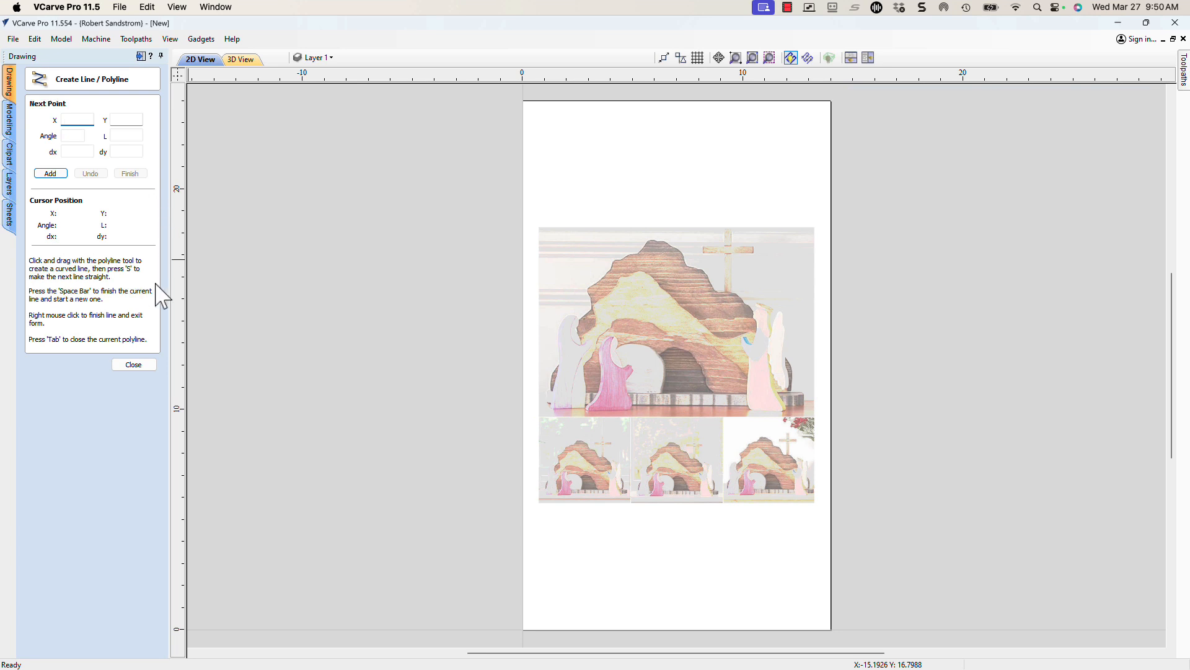
{"action": "left_click", "coordinate": [550, 392]}
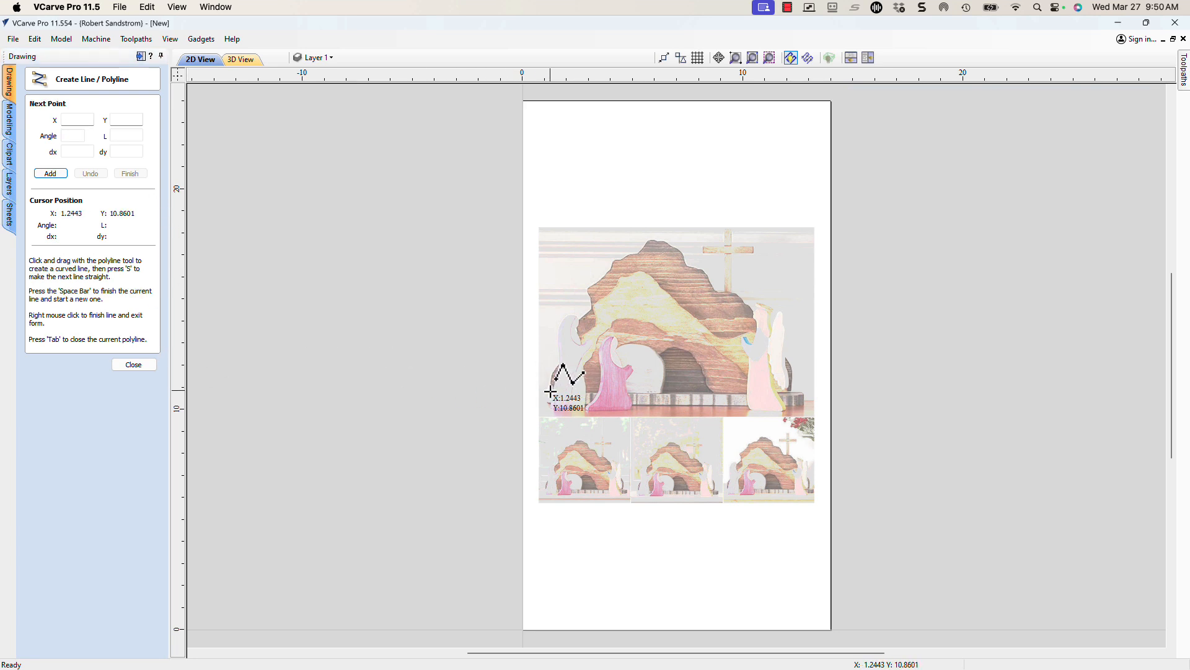
{"action": "left_click", "coordinate": [550, 376]}
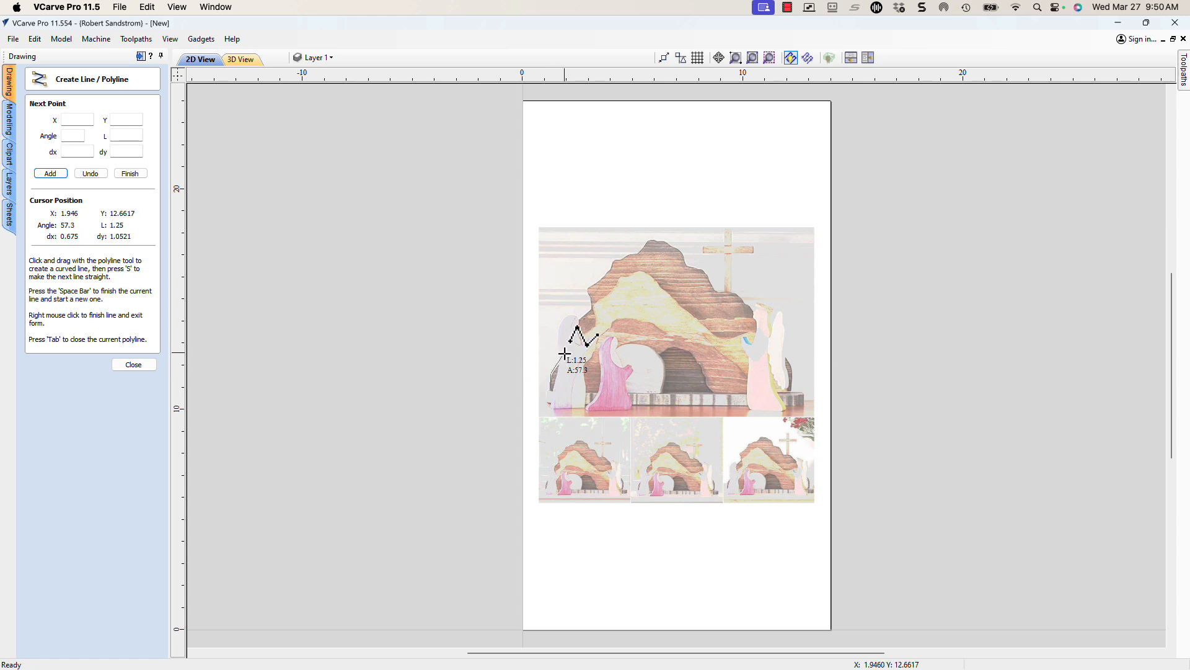
{"action": "left_click", "coordinate": [564, 353]}
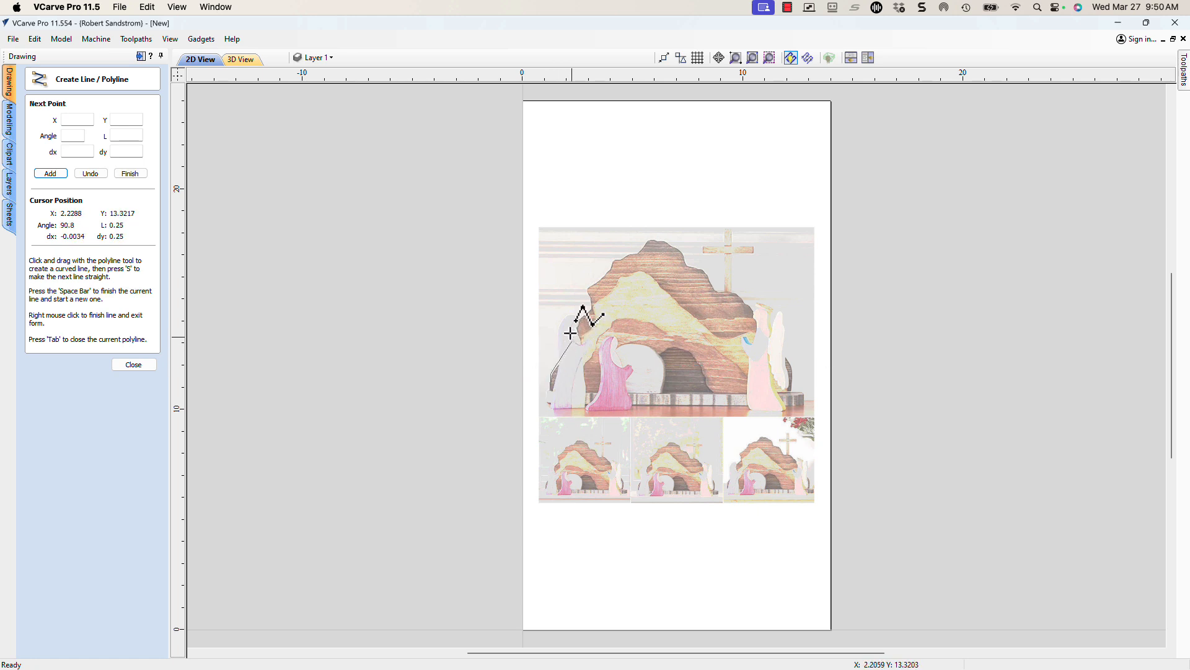
{"action": "left_click", "coordinate": [571, 325]}
{"action": "left_click", "coordinate": [589, 289]}
{"action": "left_click", "coordinate": [609, 272]}
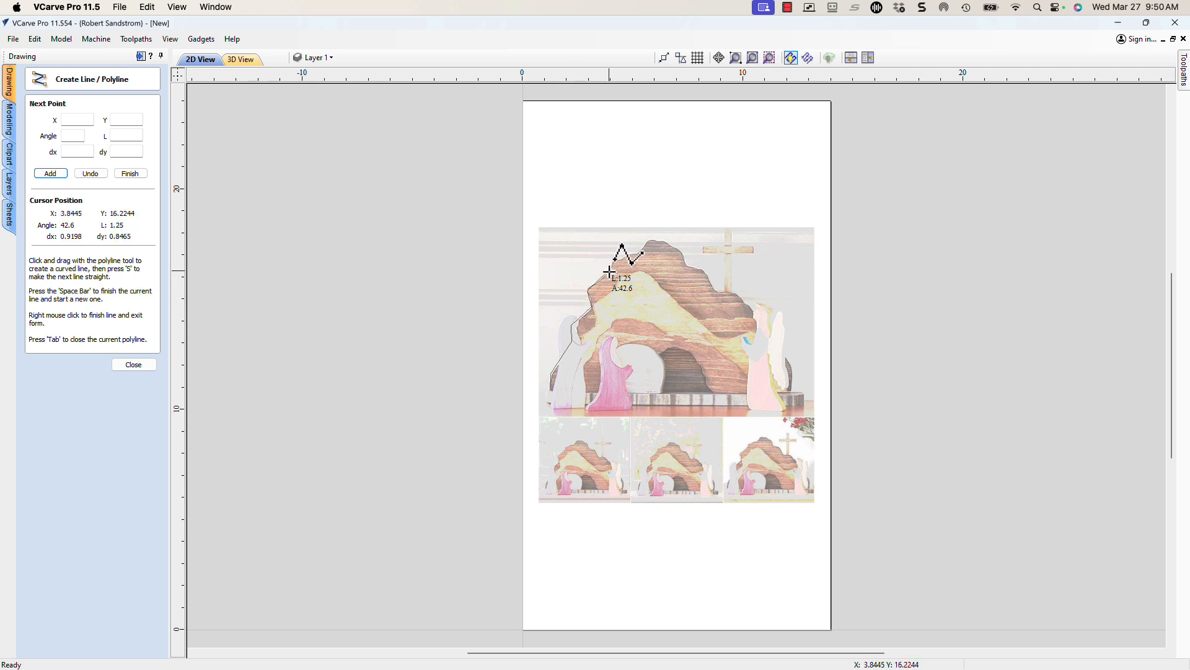
{"action": "left_click", "coordinate": [626, 260]}
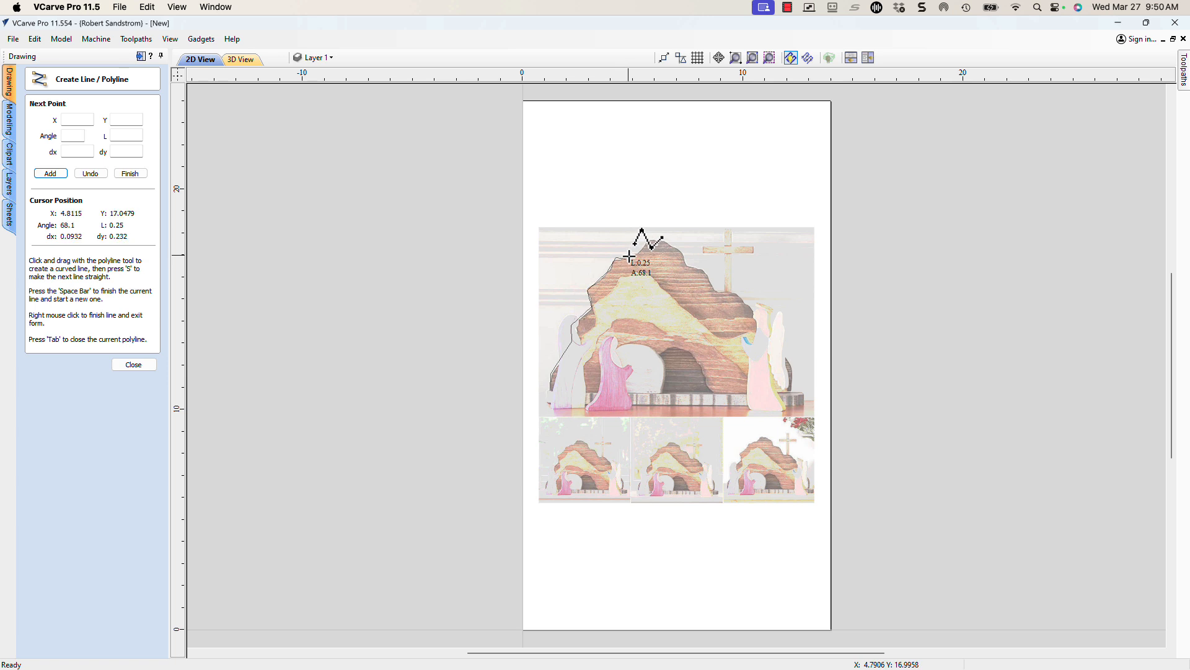
{"action": "left_click", "coordinate": [633, 249]}
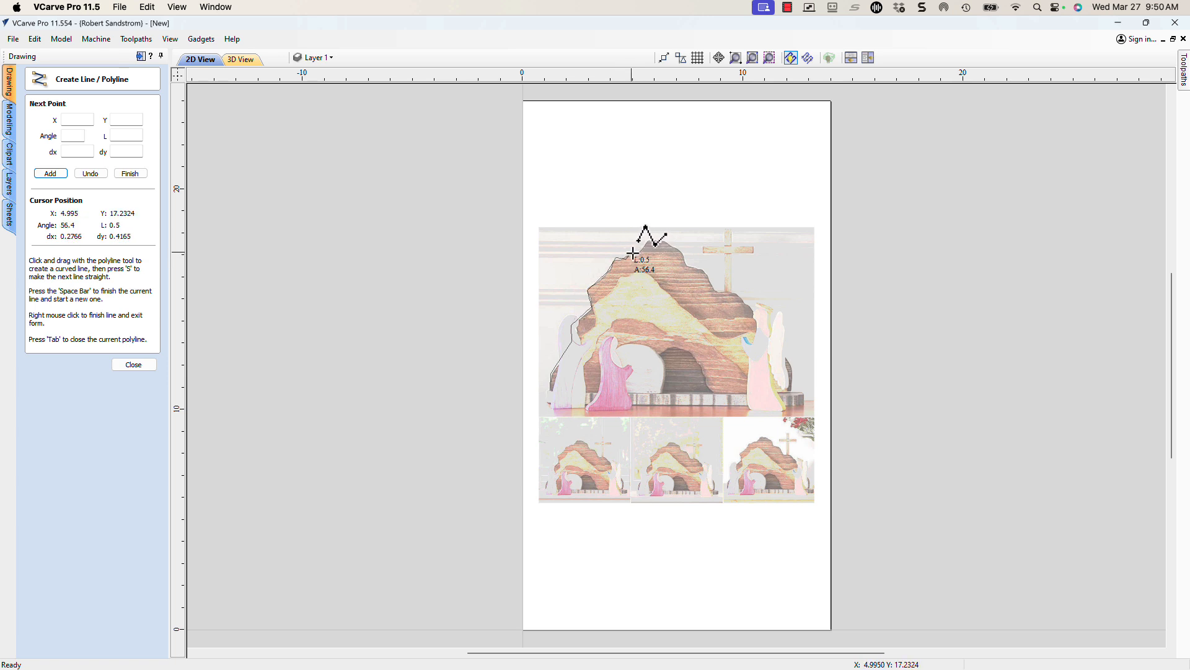
{"action": "left_click", "coordinate": [650, 237]}
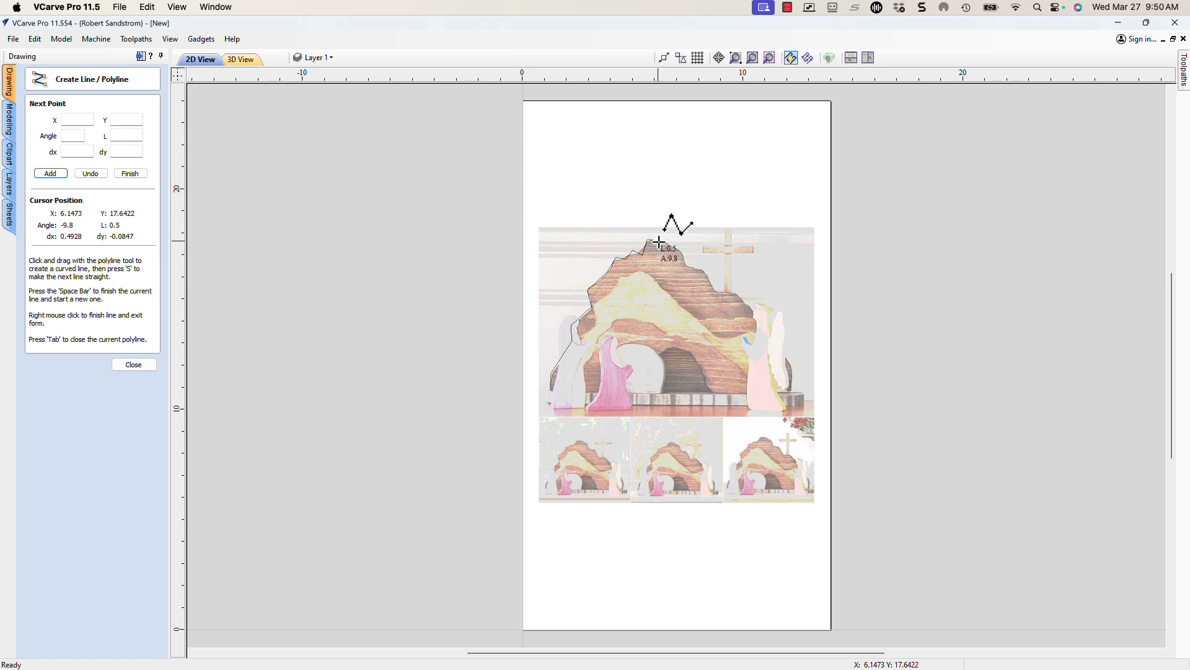
{"action": "left_click", "coordinate": [678, 248]}
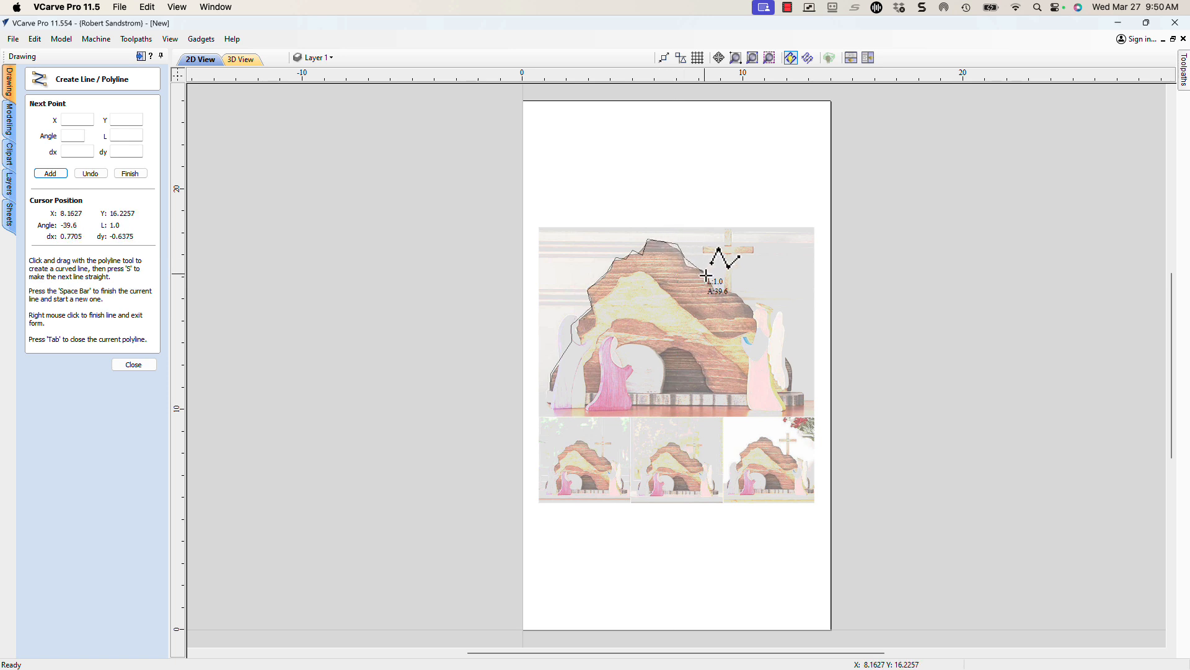
{"action": "left_click", "coordinate": [707, 278]}
{"action": "left_click", "coordinate": [744, 303]}
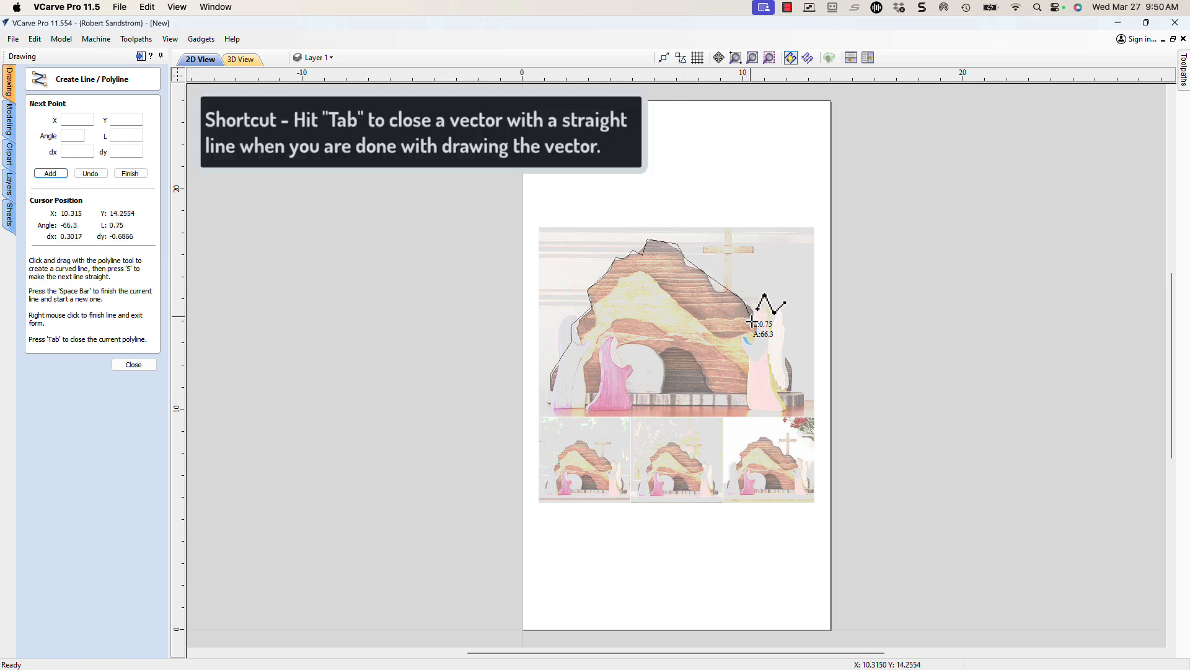
{"action": "left_click", "coordinate": [789, 365]}
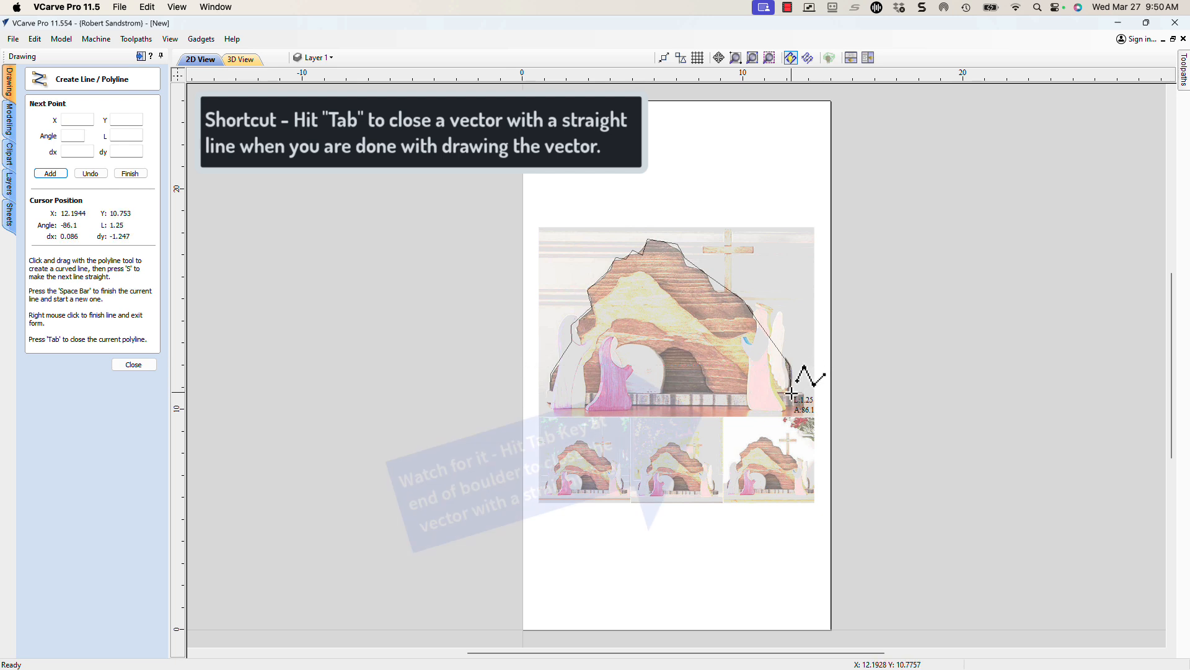
{"action": "left_click", "coordinate": [791, 393]}
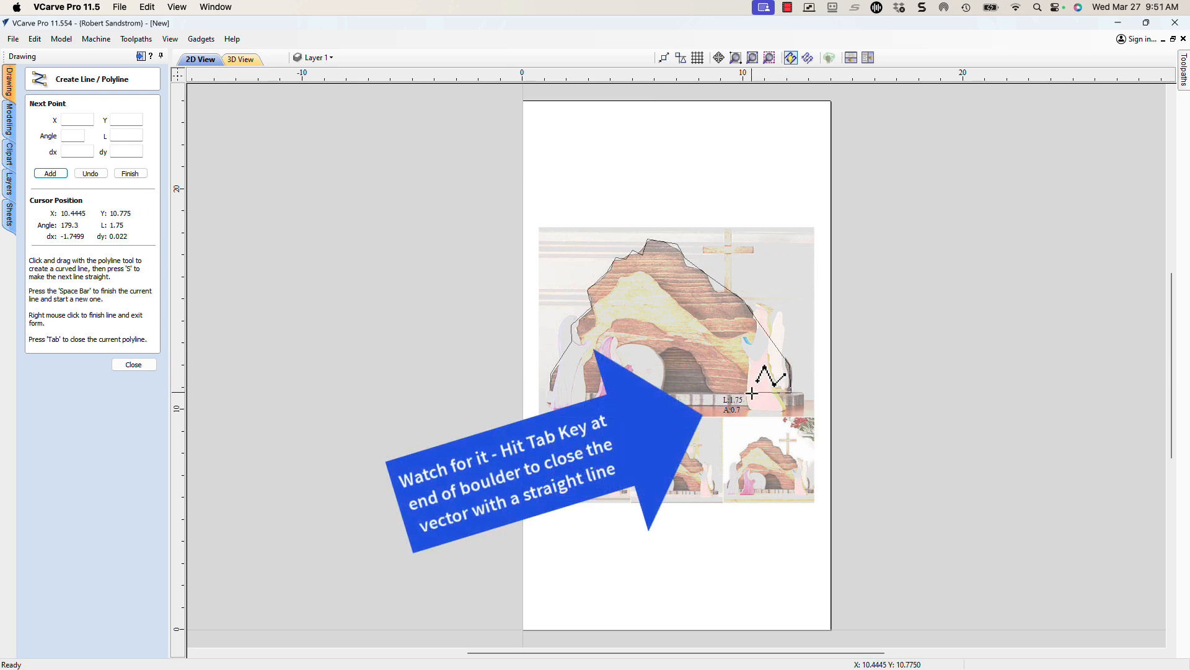
{"action": "key", "text": "Tab"}
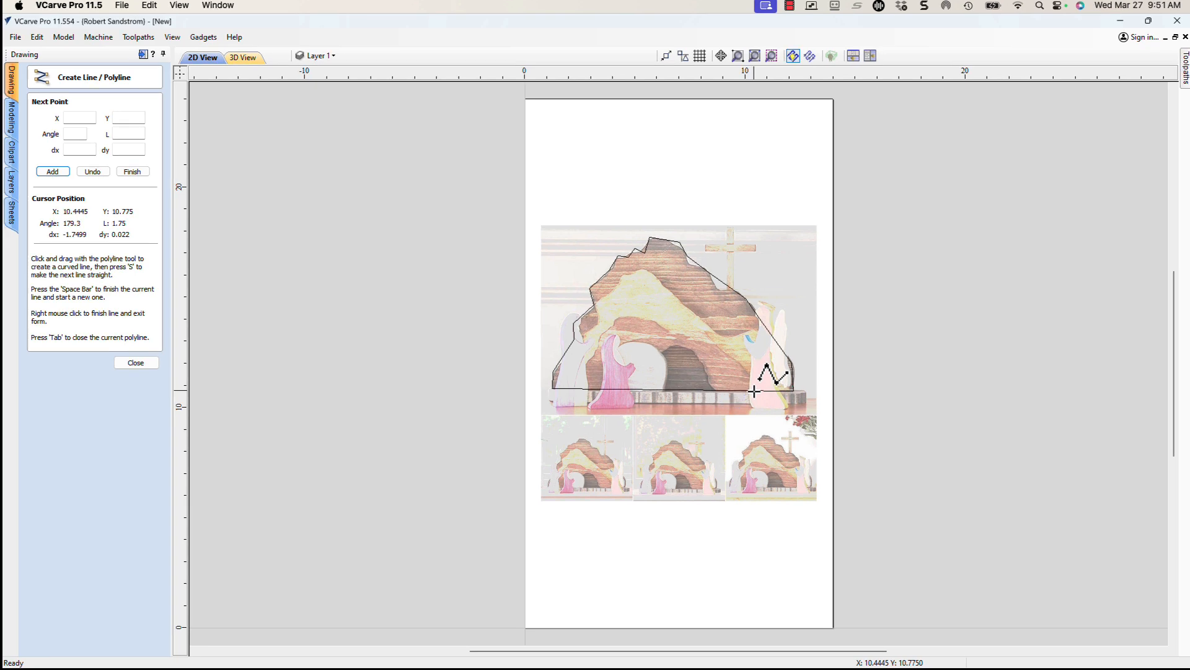
{"action": "left_click", "coordinate": [135, 363]}
Step: Move the traced boulder outline to a new layer named Big Boulder with a blue drawing color
{"action": "left_click", "coordinate": [712, 271]}
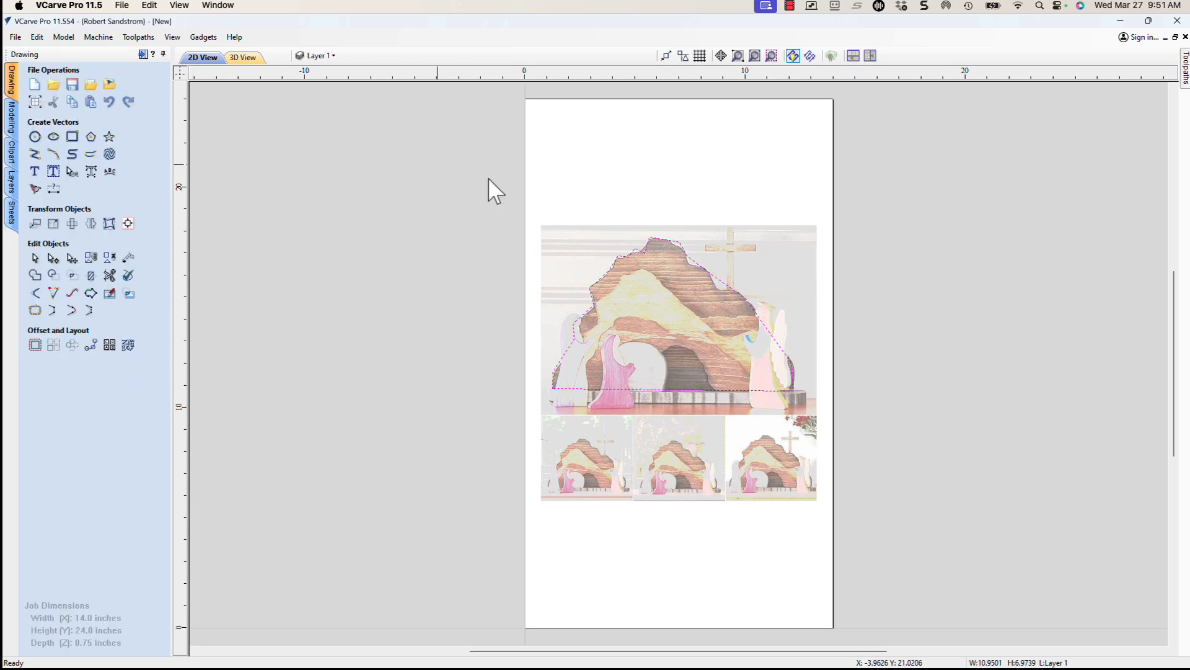
{"action": "right_click", "coordinate": [682, 247]}
{"action": "mouse_move", "coordinate": [764, 555]}
{"action": "left_click", "coordinate": [899, 585]}
{"action": "type", "text": "Big Boulder"}
{"action": "left_click", "coordinate": [623, 332]}
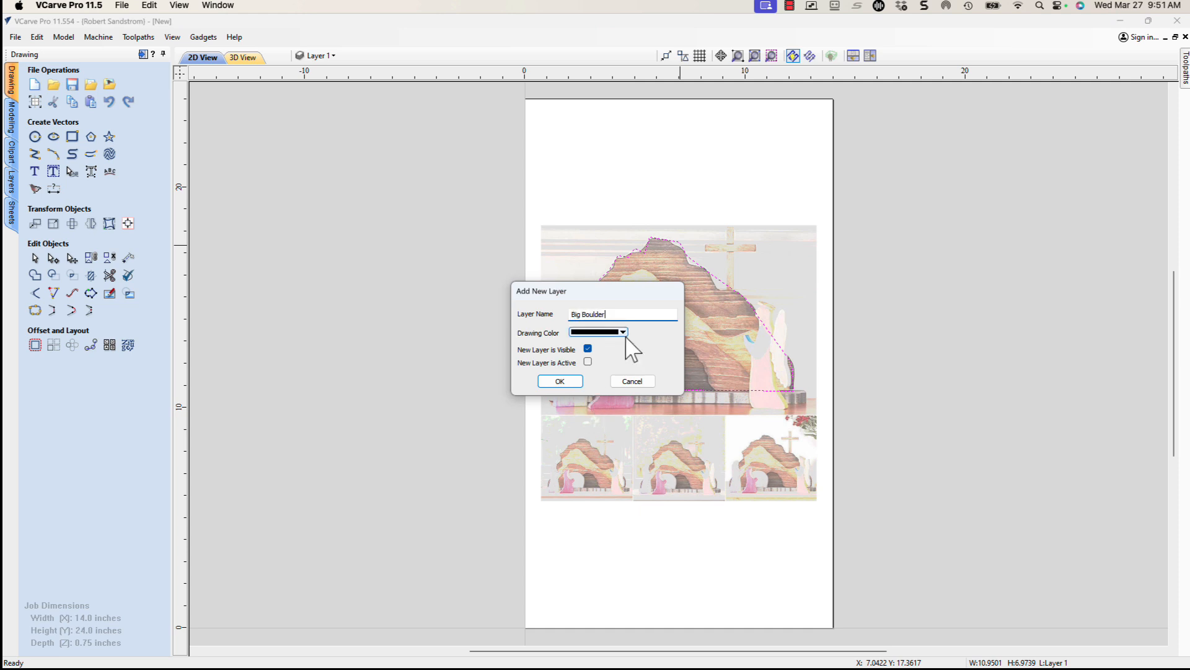
{"action": "left_click", "coordinate": [630, 370]}
{"action": "left_click", "coordinate": [561, 381]}
Step: Add two new layers named Medium Boulder and Small Boulder
{"action": "left_click", "coordinate": [320, 55]}
{"action": "left_click", "coordinate": [340, 171]}
{"action": "type", "text": "Medium Boulder"}
{"action": "key", "text": "Return"}
{"action": "left_click", "coordinate": [374, 171]}
{"action": "type", "text": "Small Boulder"}
{"action": "key", "text": "Return"}
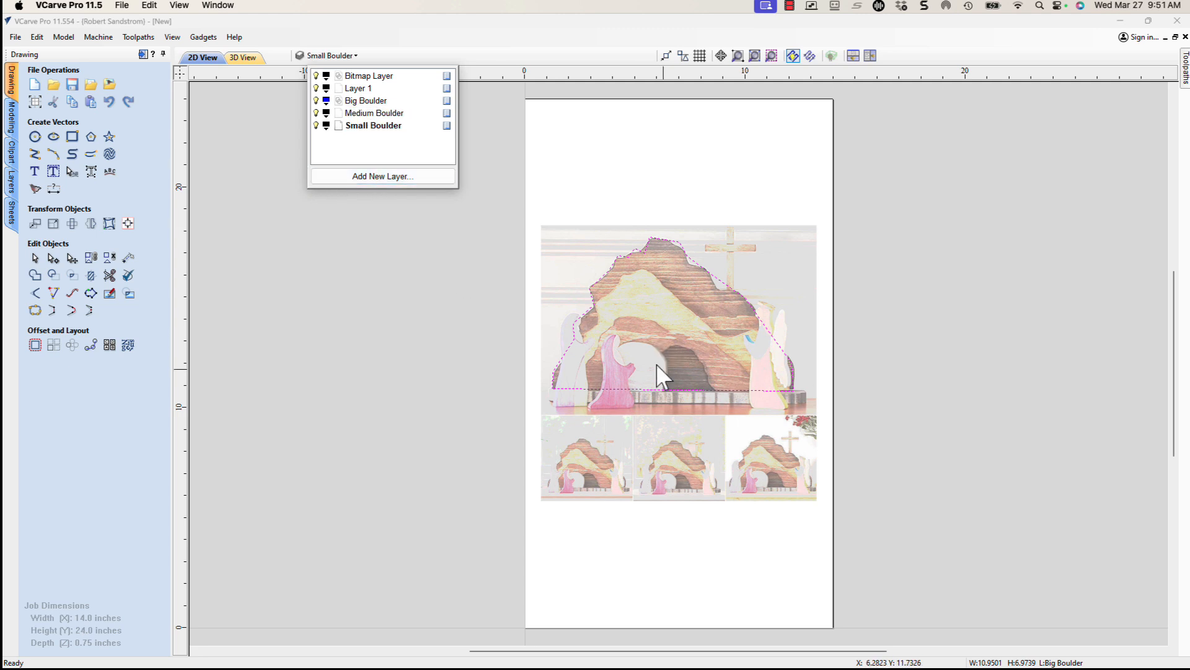
Step: Add two new layers named rolling boulder and Women
{"action": "left_click", "coordinate": [369, 175]}
{"action": "type", "text": "rolling boulder"}
{"action": "key", "text": "Return"}
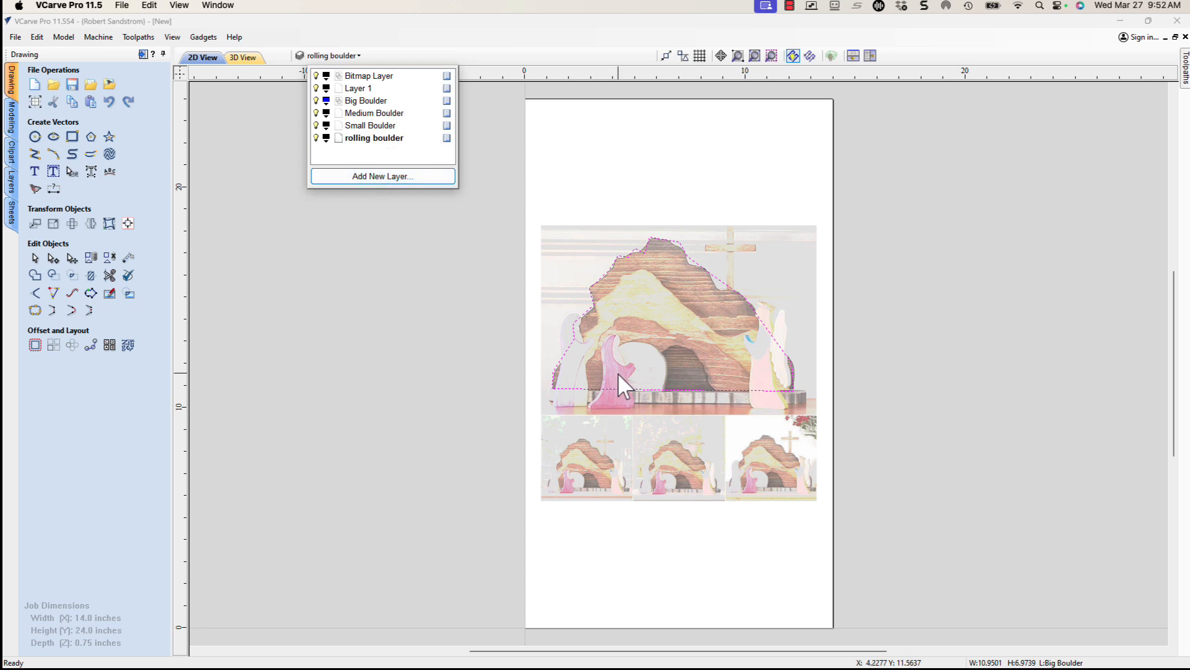
{"action": "left_click", "coordinate": [378, 177]}
{"action": "type", "text": "Women"}
{"action": "key", "text": "Return"}
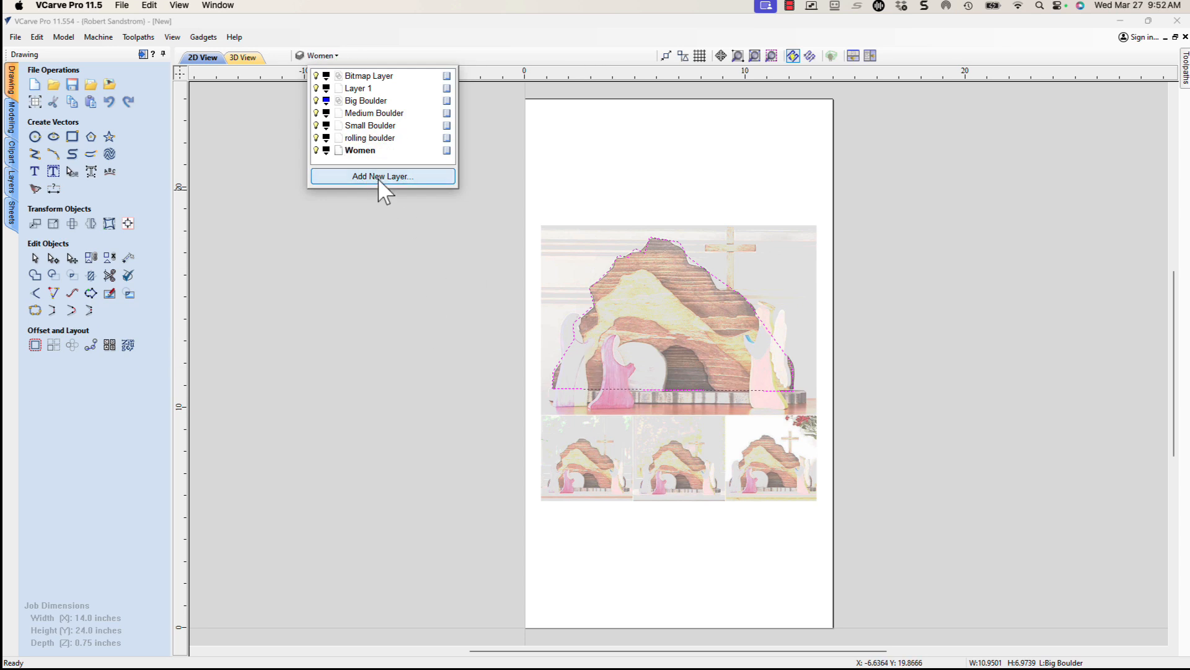
Step: Add a new layer named Angel and rename Layer 1 to Cross
{"action": "left_click", "coordinate": [408, 177]}
{"action": "double_click", "coordinate": [366, 153]}
{"action": "type", "text": "Angel"}
{"action": "key", "text": "Return"}
{"action": "double_click", "coordinate": [356, 76]}
{"action": "type", "text": "Cross"}
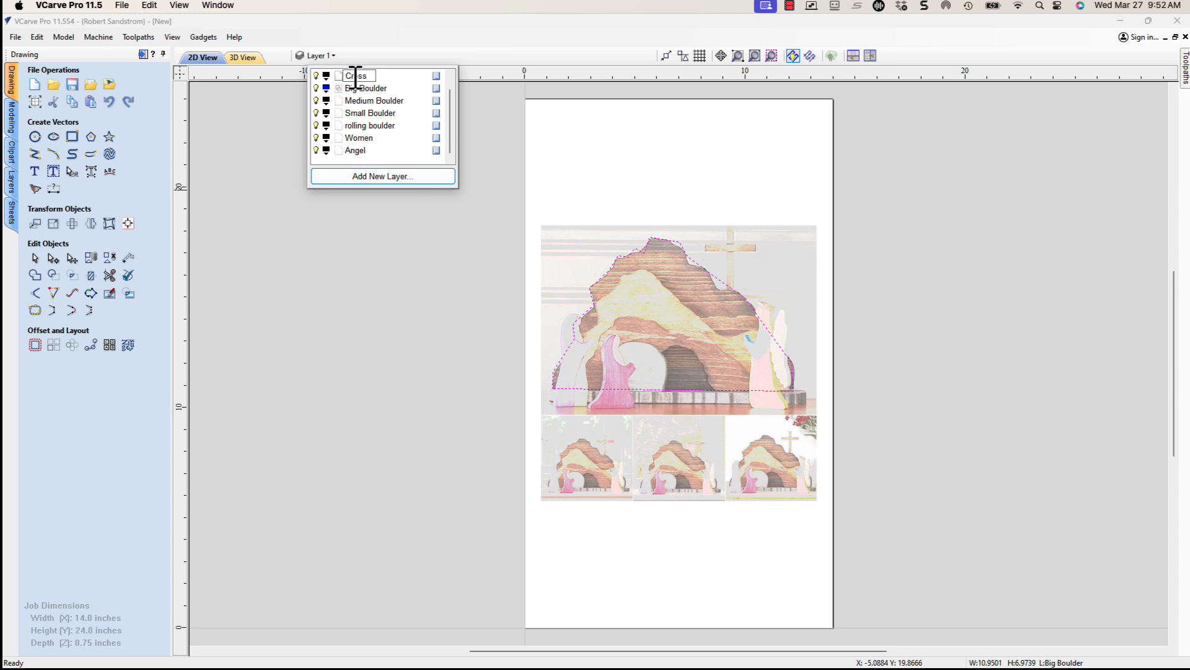
{"action": "left_click", "coordinate": [367, 202]}
Step: Add a new layer named Base
{"action": "left_click", "coordinate": [319, 55]}
{"action": "left_click", "coordinate": [341, 176]}
{"action": "double_click", "coordinate": [358, 151]}
{"action": "key", "text": "Return"}
{"action": "left_click", "coordinate": [357, 219]}
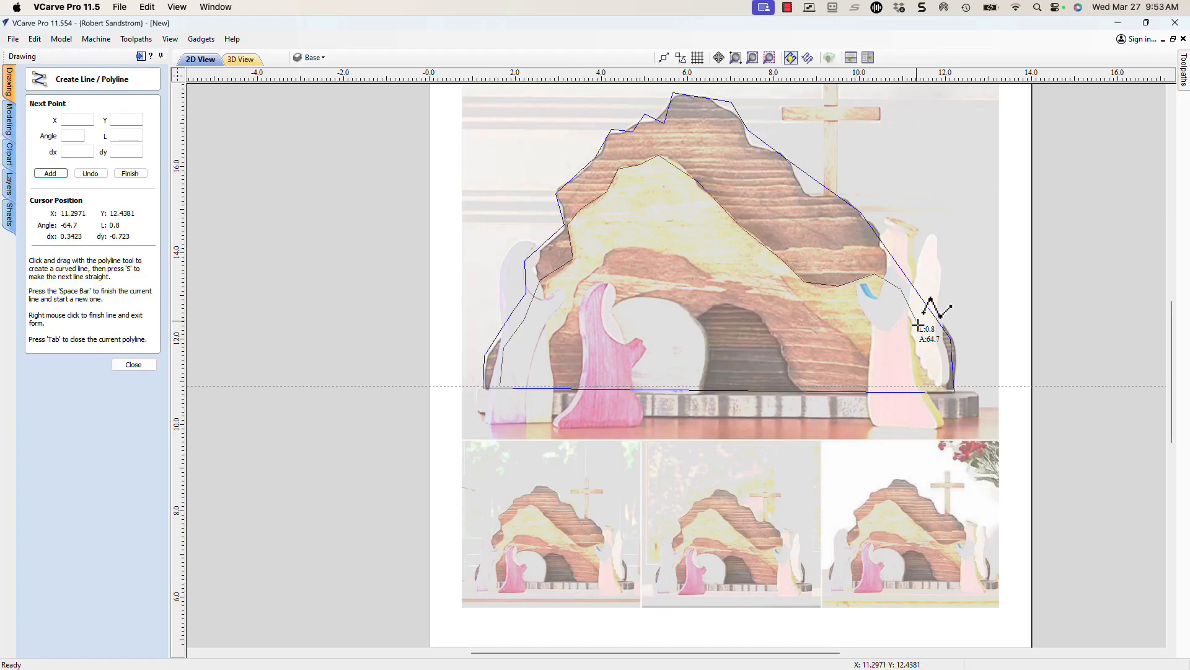
Step: Finish the middle boulder outline at the right end of the base line and move it to the Medium Boulder layer
{"action": "left_click", "coordinate": [954, 392]}
{"action": "right_click", "coordinate": [614, 185]}
{"action": "mouse_move", "coordinate": [713, 491]}
{"action": "left_click", "coordinate": [825, 534]}
{"action": "left_click", "coordinate": [310, 58]}
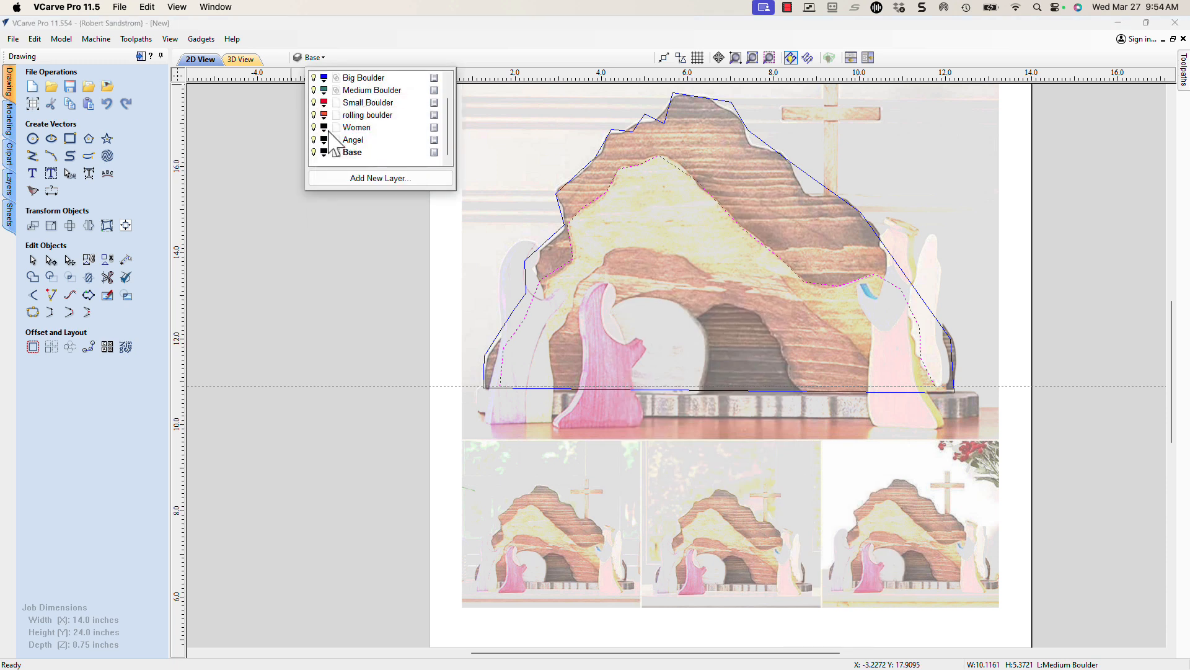
Step: Trace the inner boulder around the tomb opening with a polyline and move the outline to the Small Boulder layer
{"action": "left_click", "coordinate": [33, 156]}
{"action": "left_click", "coordinate": [525, 386]}
{"action": "left_click", "coordinate": [635, 243]}
{"action": "left_click", "coordinate": [881, 385]}
{"action": "right_click", "coordinate": [608, 256]}
{"action": "mouse_move", "coordinate": [659, 564]}
{"action": "left_click", "coordinate": [830, 490]}
Step: Draw a rounded outline over the round stone beside the tomb opening and move it to the rolling boulder layer
{"action": "left_click", "coordinate": [70, 155]}
{"action": "left_click", "coordinate": [691, 302]}
{"action": "left_click", "coordinate": [582, 351]}
{"action": "left_click", "coordinate": [651, 405]}
{"action": "right_click", "coordinate": [650, 287]}
{"action": "left_click", "coordinate": [862, 535]}
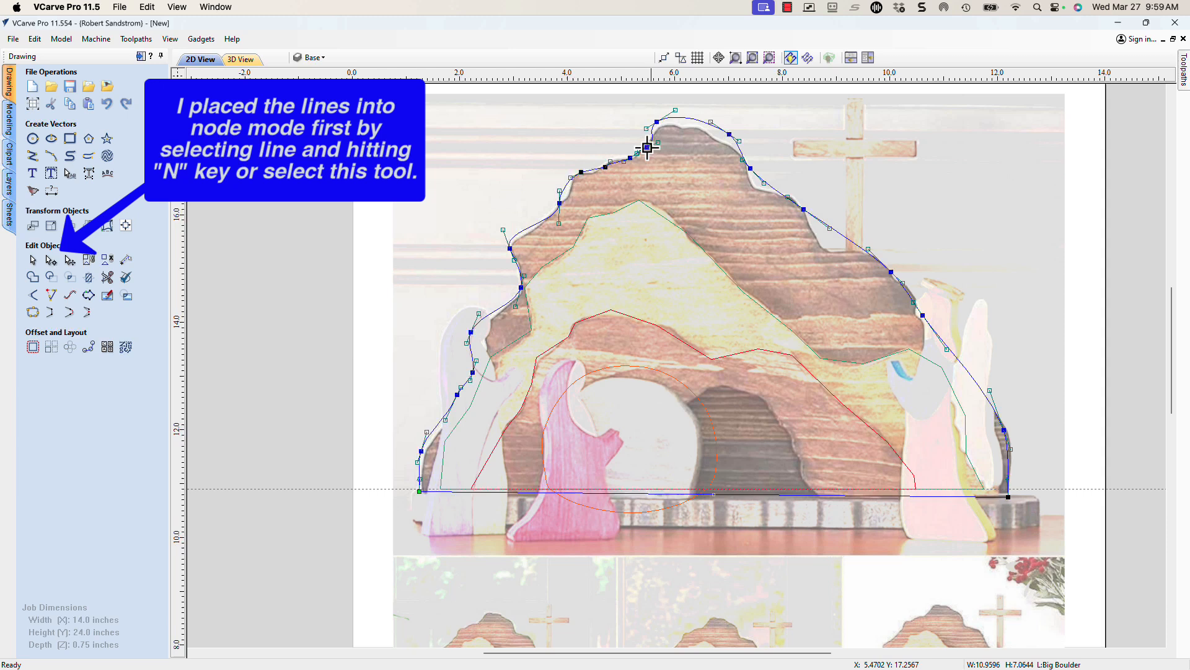
Step: Reshape the Big Boulder outline by moving its nodes and curve handles along the right slope to follow the picture
{"action": "left_click_drag", "start_coordinate": [750, 168], "coordinate": [762, 186]}
{"action": "left_click_drag", "start_coordinate": [830, 228], "coordinate": [845, 266]}
{"action": "left_click_drag", "start_coordinate": [913, 302], "coordinate": [924, 292]}
{"action": "left_click", "coordinate": [941, 366]}
{"action": "key", "text": "n"}
Step: Select the traced boulder outlines in node editing mode and refine their nodes and bottom corner
{"action": "left_click", "coordinate": [494, 360]}
{"action": "left_click", "coordinate": [794, 333]}
{"action": "left_click", "coordinate": [611, 311]}
{"action": "left_click", "coordinate": [425, 492]}
{"action": "scroll", "coordinate": [646, 498], "scroll_direction": "up", "scroll_amount": 8}
{"action": "scroll", "coordinate": [521, 457], "scroll_direction": "down", "scroll_amount": 8}
{"action": "left_click", "coordinate": [512, 316]}
{"action": "key", "text": "n"}
Step: Smooth the rolling boulder outline's nodes and move its lower right end node along the flat base line
{"action": "right_click", "coordinate": [510, 338]}
{"action": "mouse_move", "coordinate": [560, 481]}
{"action": "left_click", "coordinate": [686, 481]}
{"action": "key", "text": "s"}
{"action": "left_click_drag", "start_coordinate": [769, 401], "coordinate": [784, 401]}
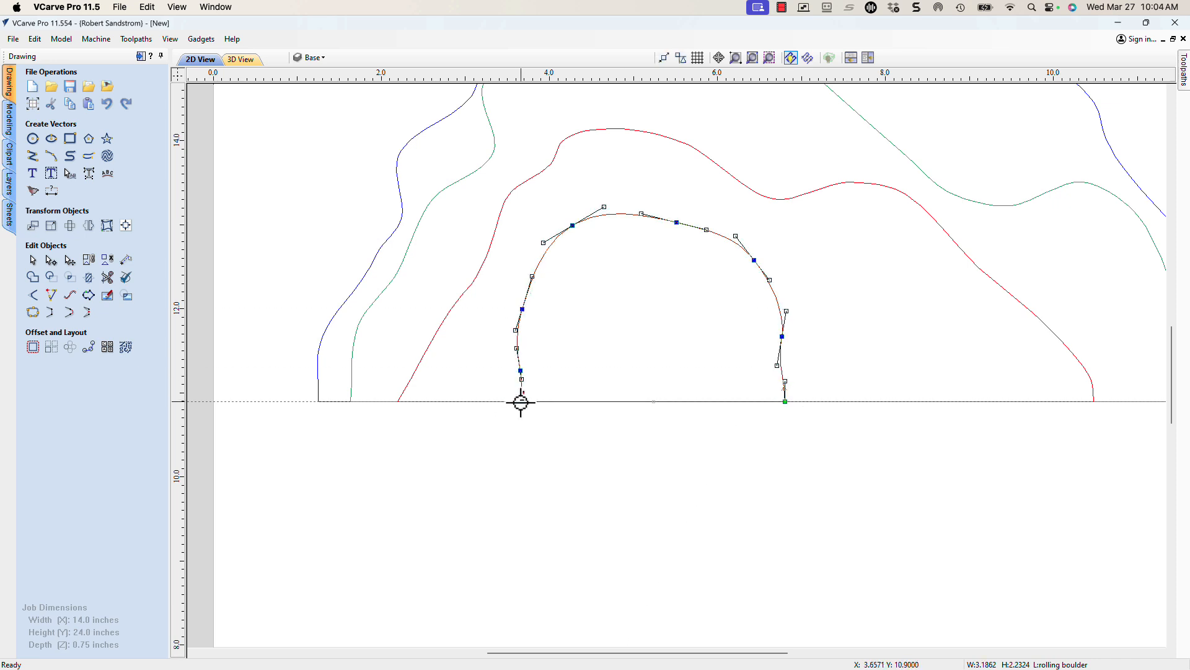
{"action": "scroll", "coordinate": [752, 258], "scroll_direction": "down", "scroll_amount": 5}
{"action": "left_click", "coordinate": [310, 58]}
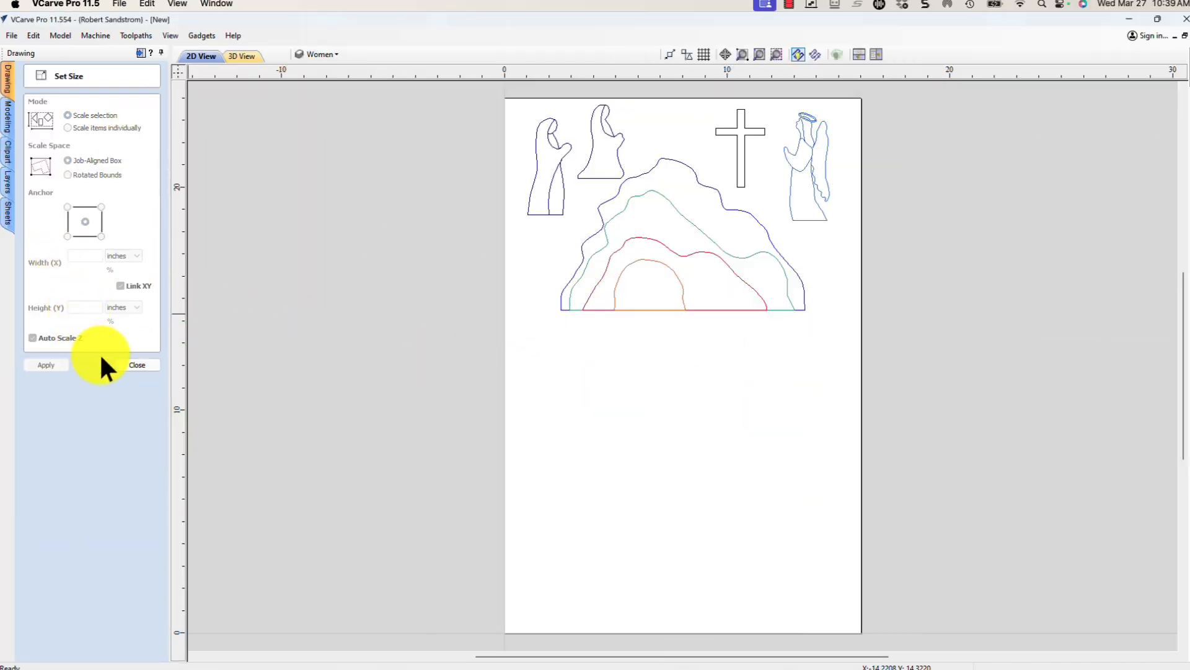
Step: Draw a base rectangle about 13.75 by 2 inches below the boulders and give it radiused external corners of 0.5 inch
{"action": "left_click", "coordinate": [127, 367]}
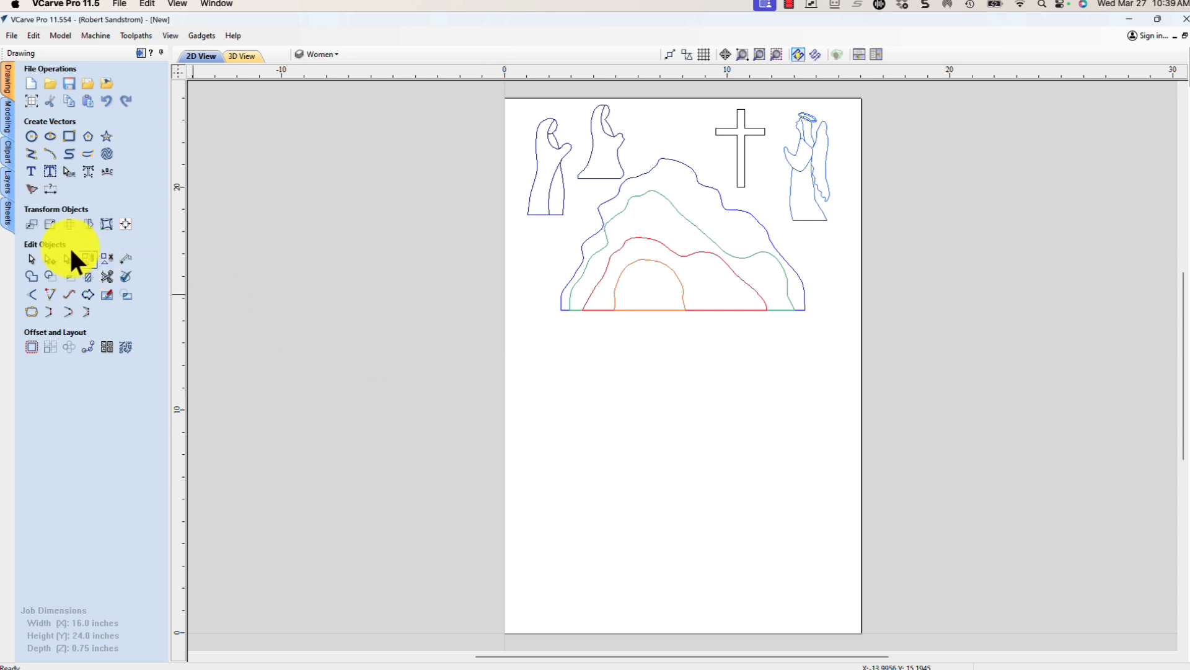
{"action": "left_click", "coordinate": [69, 136]}
{"action": "left_click_drag", "start_coordinate": [530, 365], "coordinate": [837, 410]}
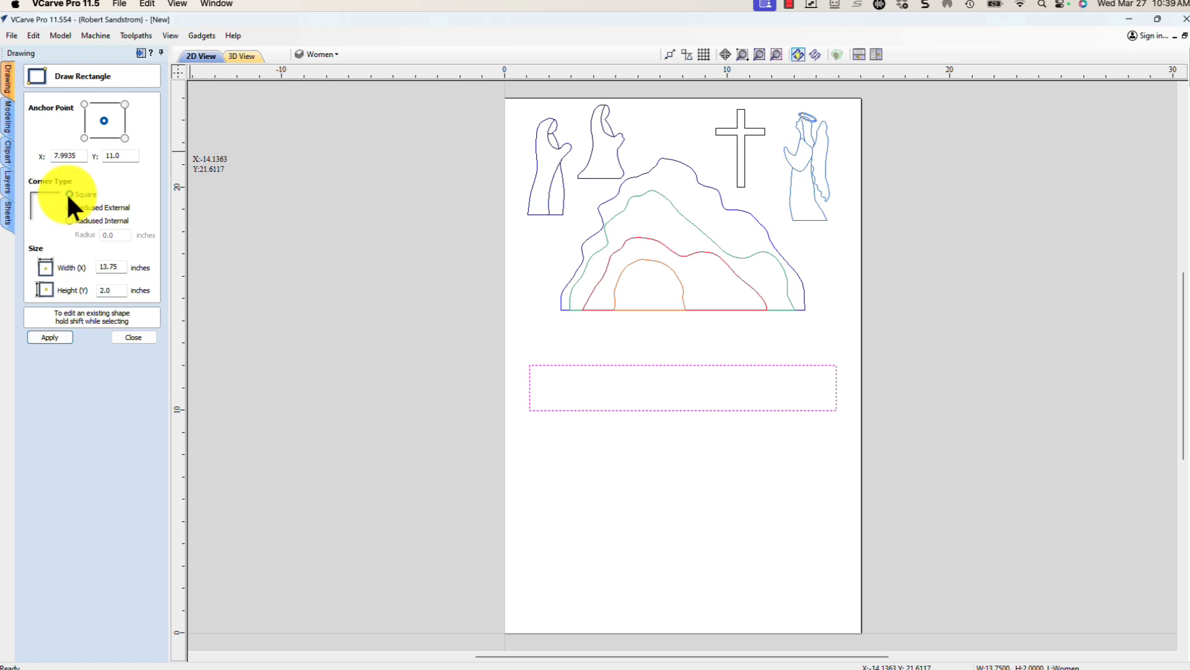
{"action": "left_click", "coordinate": [69, 208]}
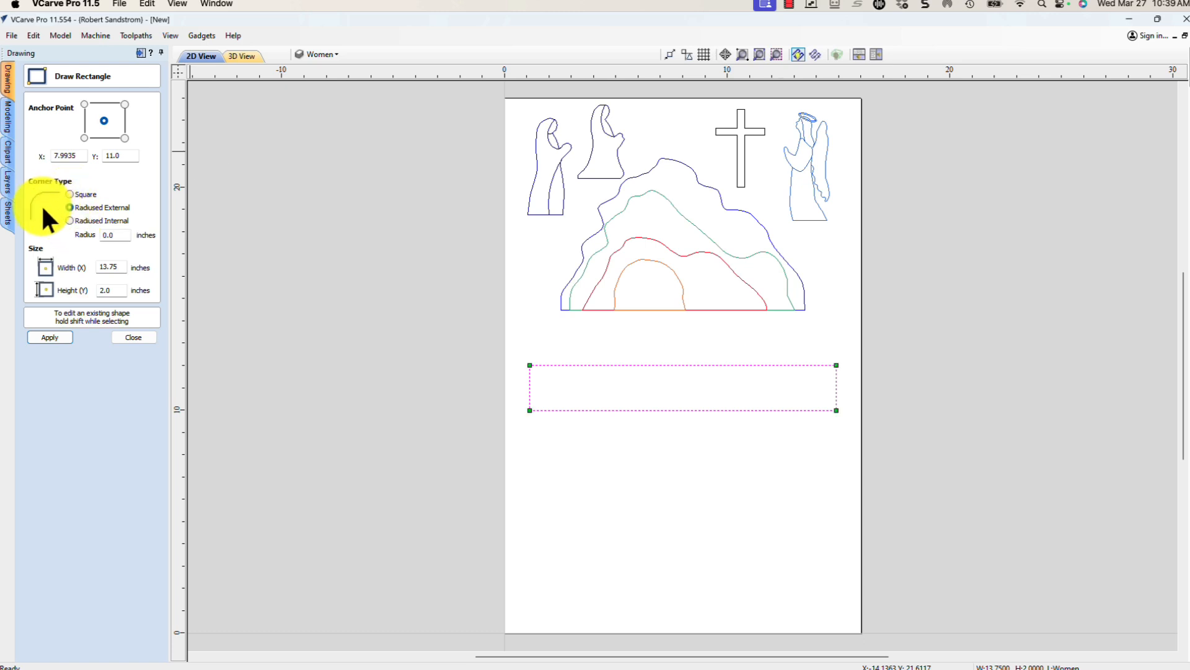
{"action": "left_click_drag", "start_coordinate": [126, 235], "coordinate": [96, 234]}
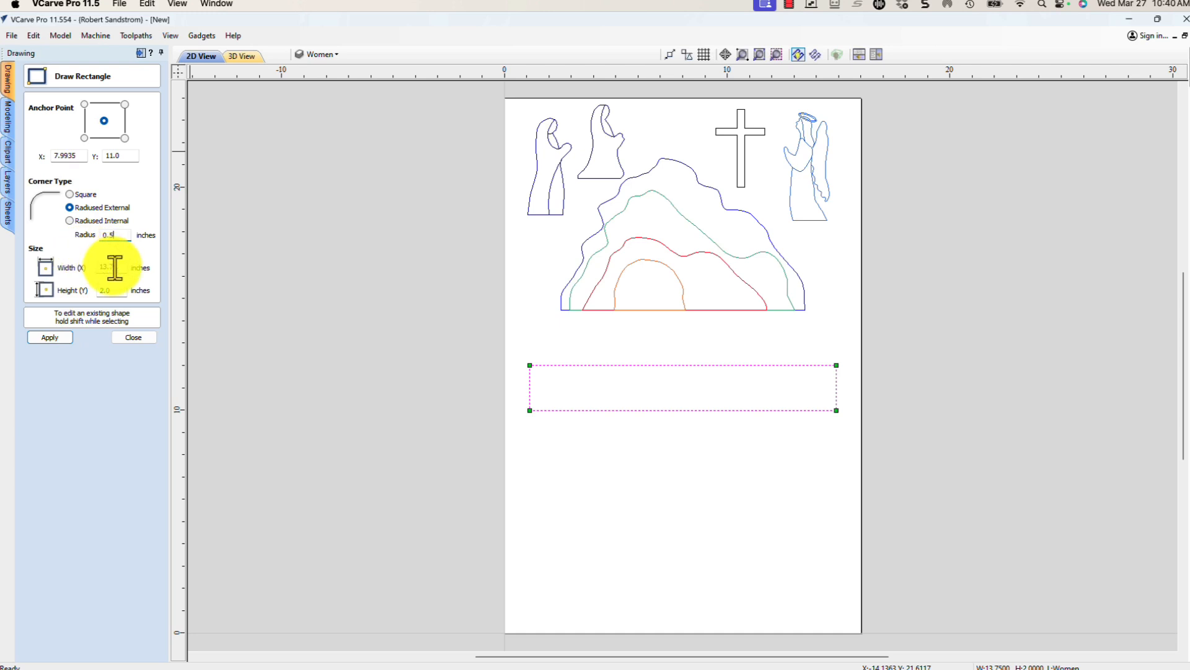
{"action": "left_click_drag", "start_coordinate": [127, 267], "coordinate": [93, 272]}
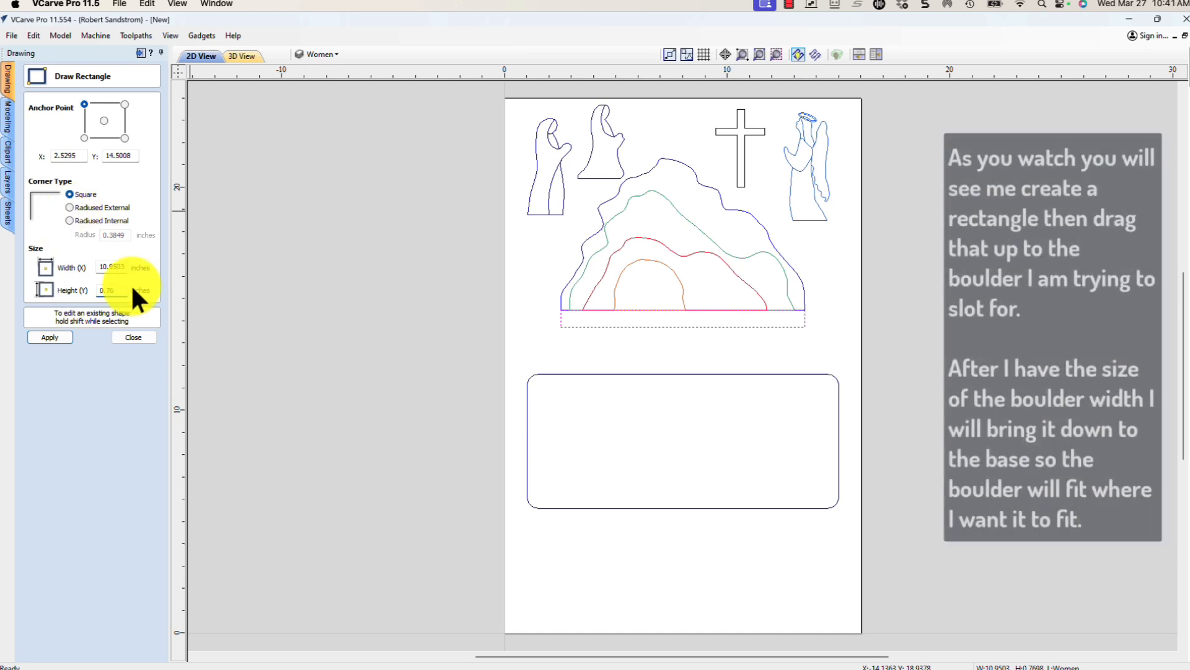
Step: Move the slot rectangle sized to the big boulder's width down into the base and align it there
{"action": "left_click", "coordinate": [134, 338]}
{"action": "left_click_drag", "start_coordinate": [637, 328], "coordinate": [628, 414]}
{"action": "left_click", "coordinate": [126, 223]}
{"action": "left_click", "coordinate": [132, 435]}
{"action": "left_click_drag", "start_coordinate": [603, 409], "coordinate": [678, 354]}
Step: Stretch both ends of the slot rectangle to match the medium boulder's bottom corners, about 10.12 inches wide
{"action": "scroll", "coordinate": [556, 398], "scroll_direction": "up", "scroll_amount": 8}
{"action": "scroll", "coordinate": [551, 224], "scroll_direction": "up", "scroll_amount": 6}
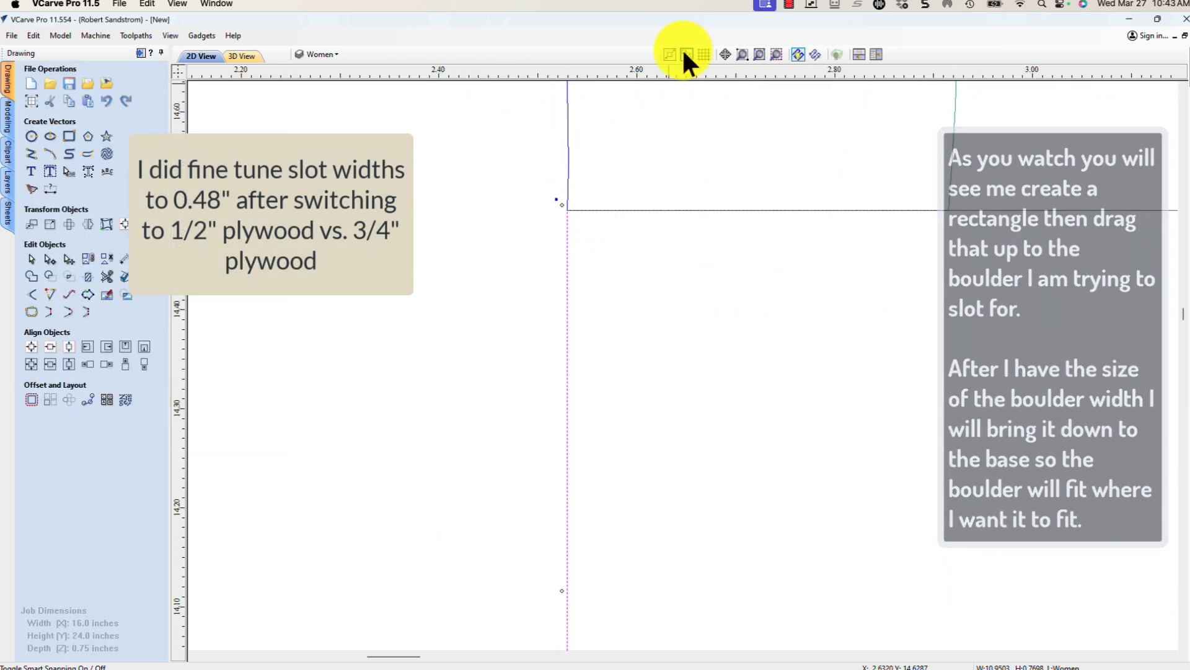
{"action": "scroll", "coordinate": [191, 426], "scroll_direction": "down", "scroll_amount": 13}
{"action": "middle_click_drag", "start_coordinate": [191, 425], "coordinate": [565, 386]}
{"action": "left_click_drag", "start_coordinate": [418, 384], "coordinate": [451, 350]}
{"action": "left_click_drag", "start_coordinate": [1022, 383], "coordinate": [994, 378]}
{"action": "scroll", "coordinate": [983, 379], "scroll_direction": "up", "scroll_amount": 6}
{"action": "scroll", "coordinate": [982, 379], "scroll_direction": "down", "scroll_amount": 10}
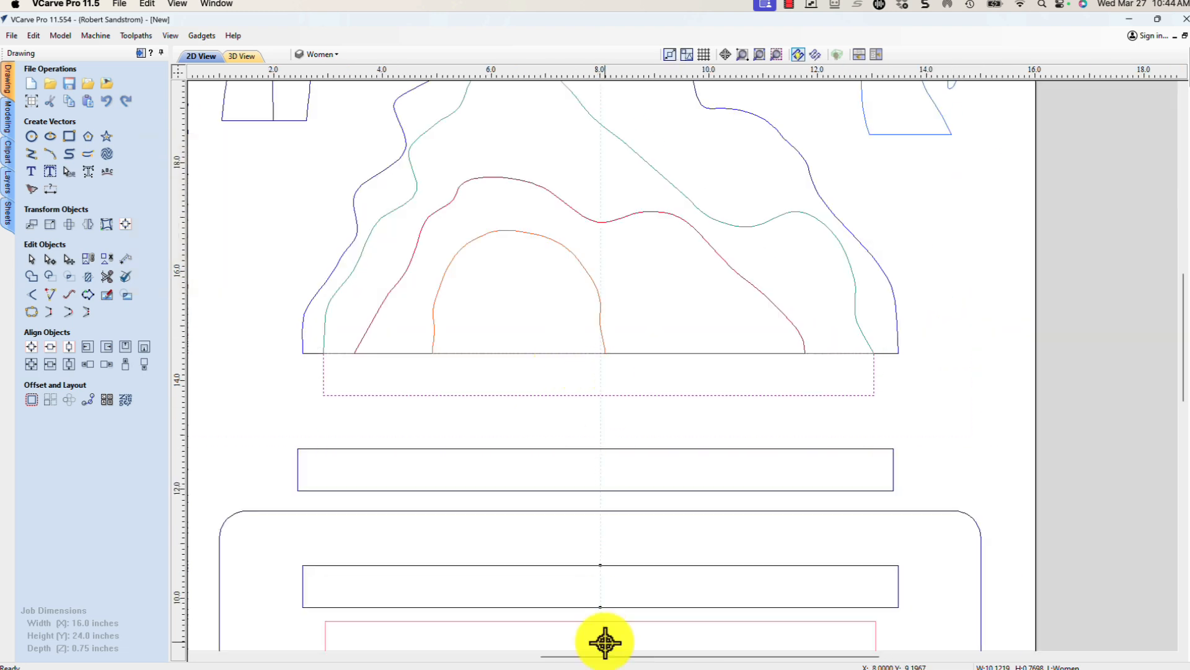
Step: Place the medium boulder's slot under the big boulder's slot in the base and add a slot beneath it matching the small boulder's width
{"action": "left_click_drag", "start_coordinate": [611, 434], "coordinate": [610, 457]}
{"action": "scroll", "coordinate": [683, 488], "scroll_direction": "up", "scroll_amount": 5}
{"action": "scroll", "coordinate": [783, 516], "scroll_direction": "down", "scroll_amount": 6}
{"action": "left_click_drag", "start_coordinate": [831, 510], "coordinate": [806, 372], "text": "ctrl"}
{"action": "scroll", "coordinate": [671, 402], "scroll_direction": "down", "scroll_amount": 4}
{"action": "left_click_drag", "start_coordinate": [627, 249], "coordinate": [631, 249]}
{"action": "left_click_drag", "start_coordinate": [681, 392], "coordinate": [680, 457]}
{"action": "scroll", "coordinate": [651, 462], "scroll_direction": "up", "scroll_amount": 7}
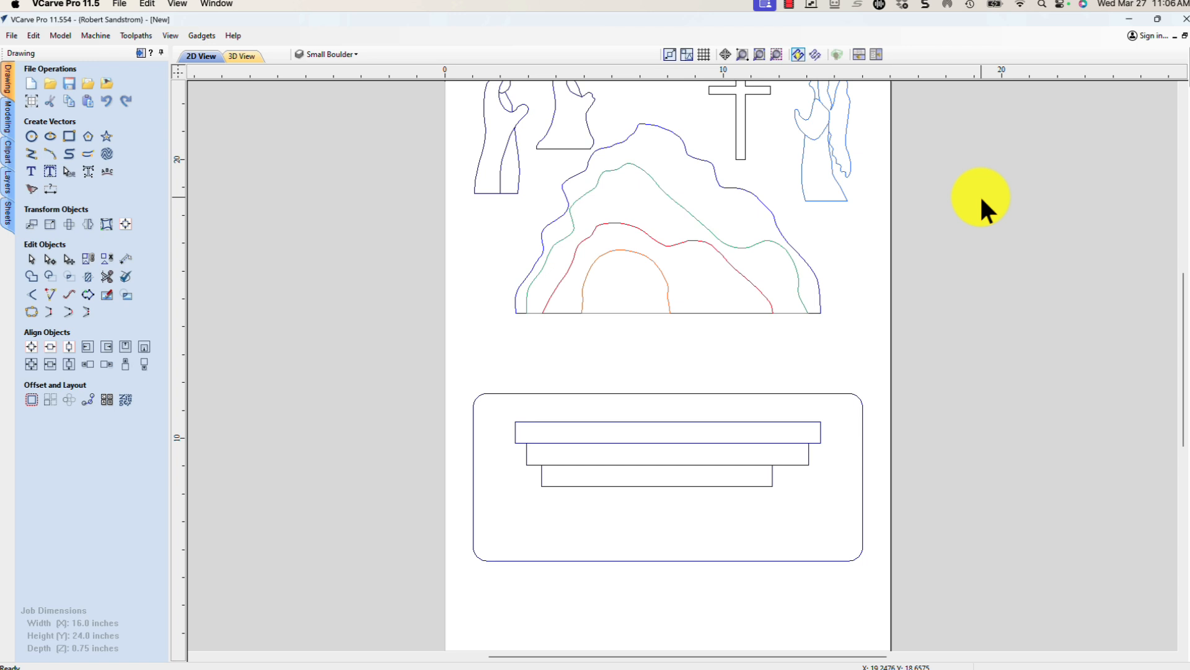
Step: Turn on the visibility of the Medium Boulder, Big Boulder and rolling boulder layers
{"action": "left_click", "coordinate": [653, 262]}
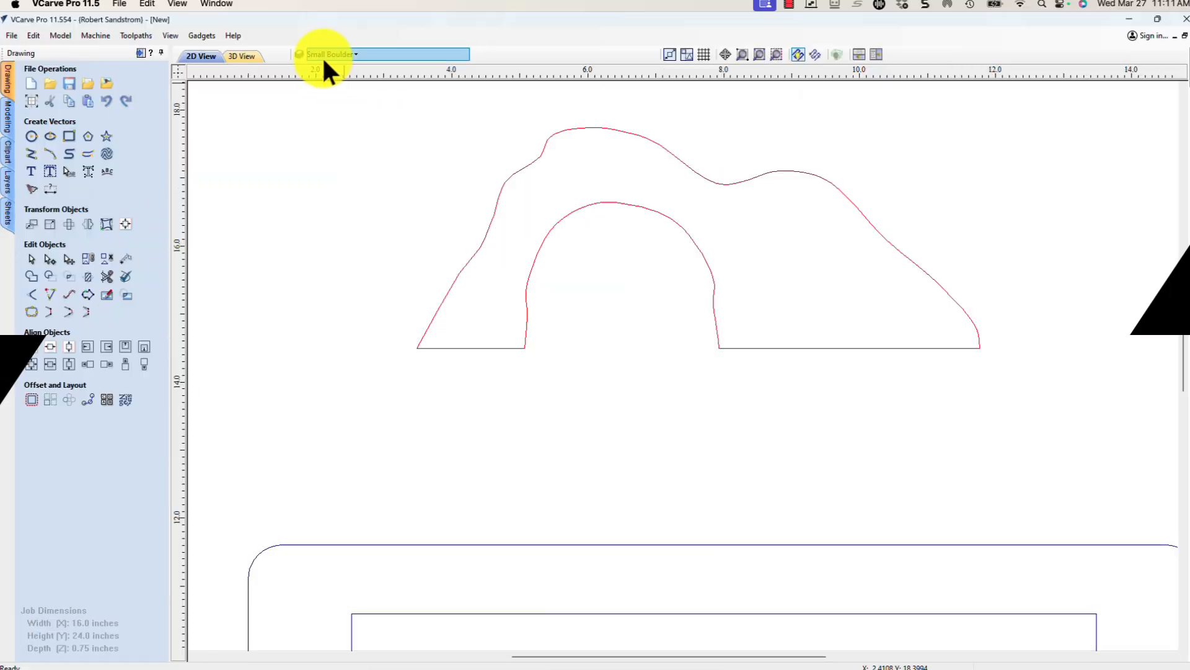
{"action": "left_click", "coordinate": [322, 54]}
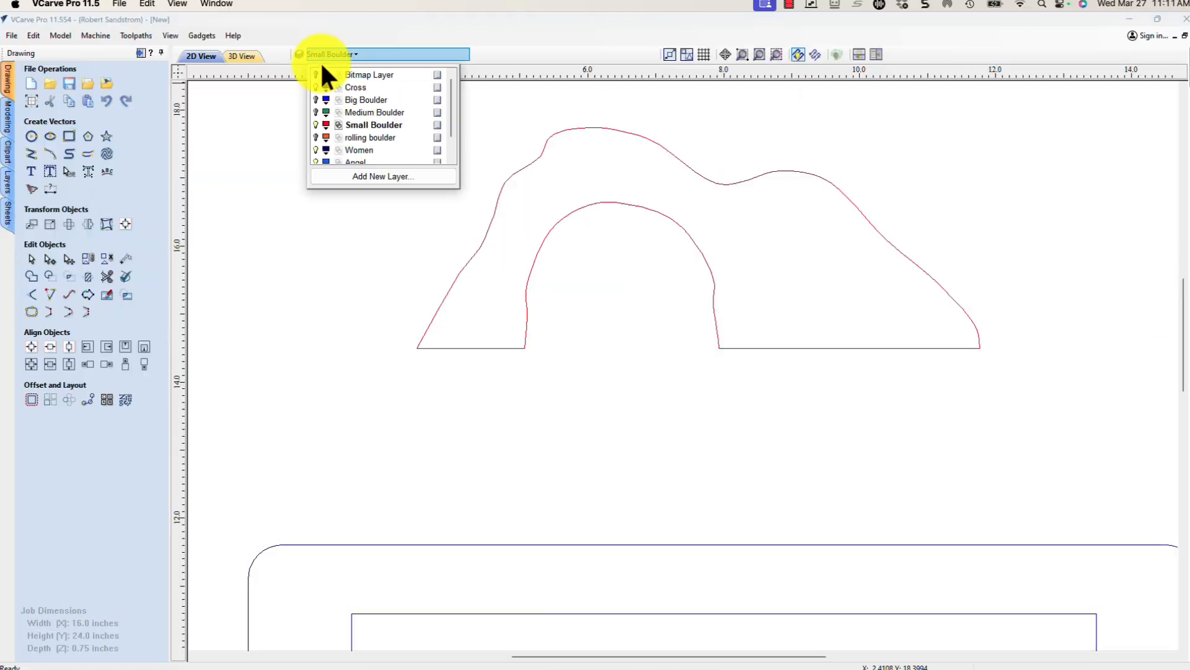
{"action": "left_click", "coordinate": [316, 112]}
{"action": "left_click", "coordinate": [315, 124]}
{"action": "left_click", "coordinate": [316, 124]}
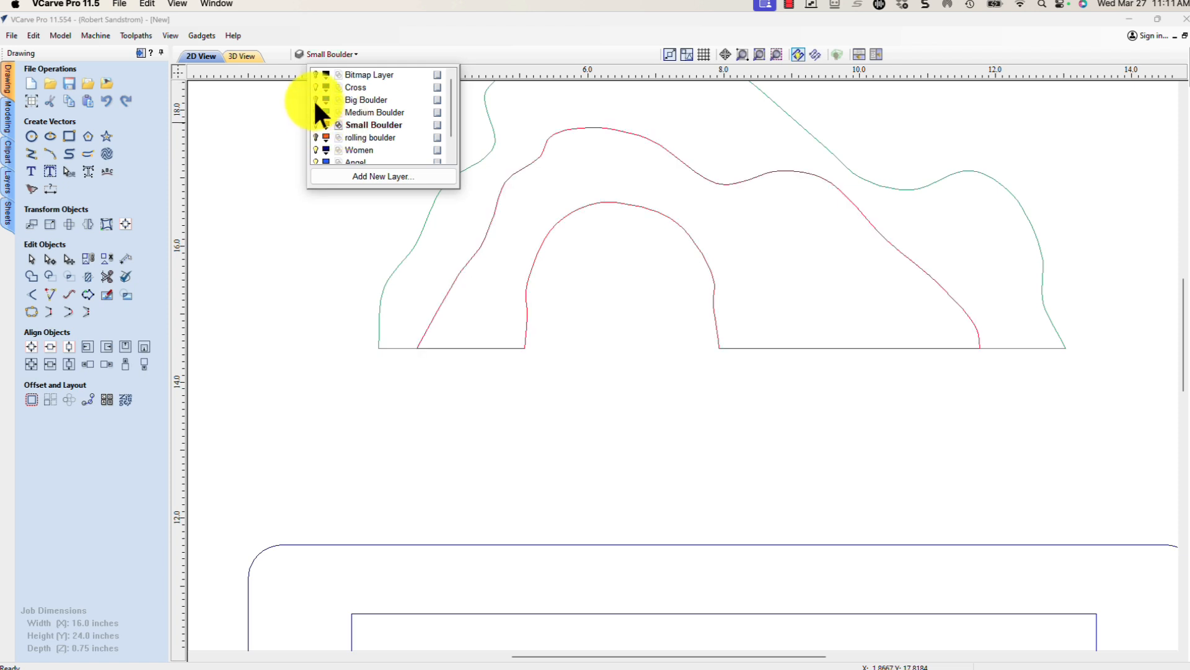
{"action": "left_click", "coordinate": [316, 99]}
{"action": "left_click", "coordinate": [315, 137]}
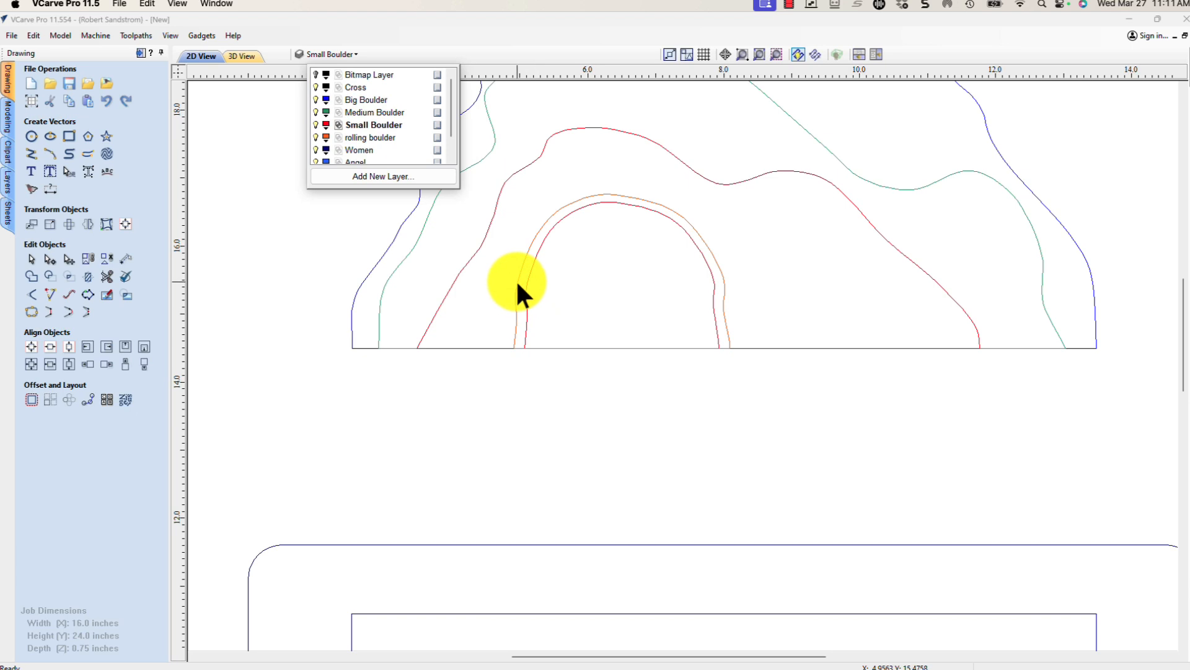
{"action": "scroll", "coordinate": [531, 398], "scroll_direction": "down", "scroll_amount": 3}
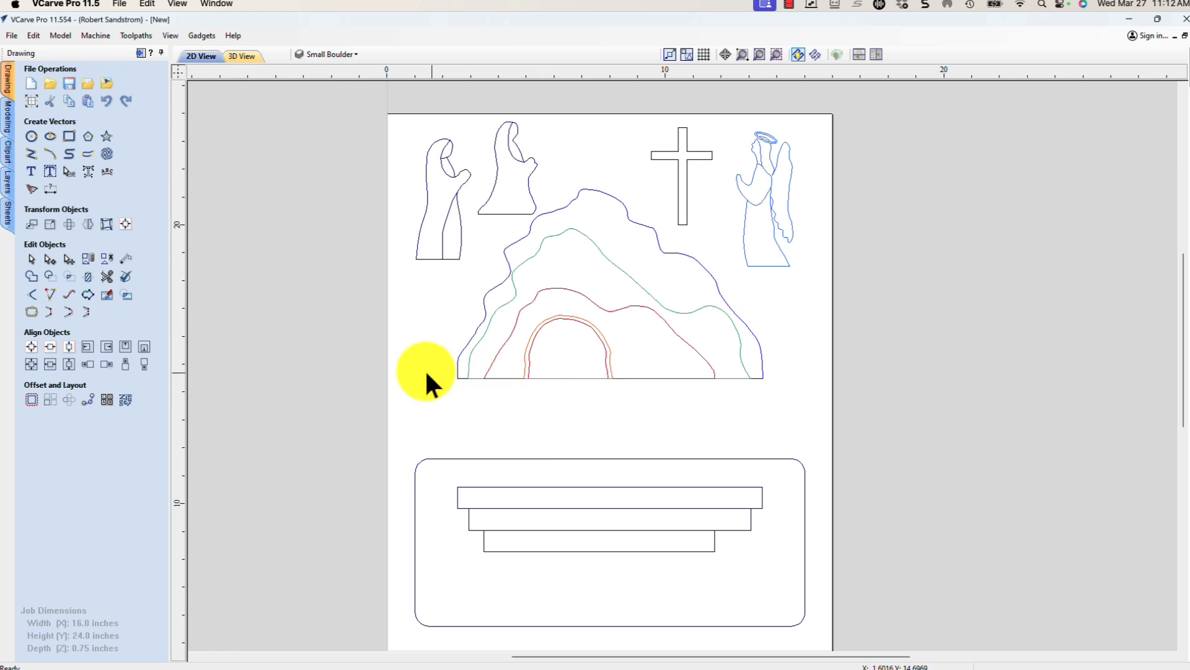
Step: Place vertical guides at the rolling boulder's left edge and the tomb opening's right edge, and put a rolling boulder copy beside the opening
{"action": "left_click_drag", "start_coordinate": [182, 289], "coordinate": [518, 350]}
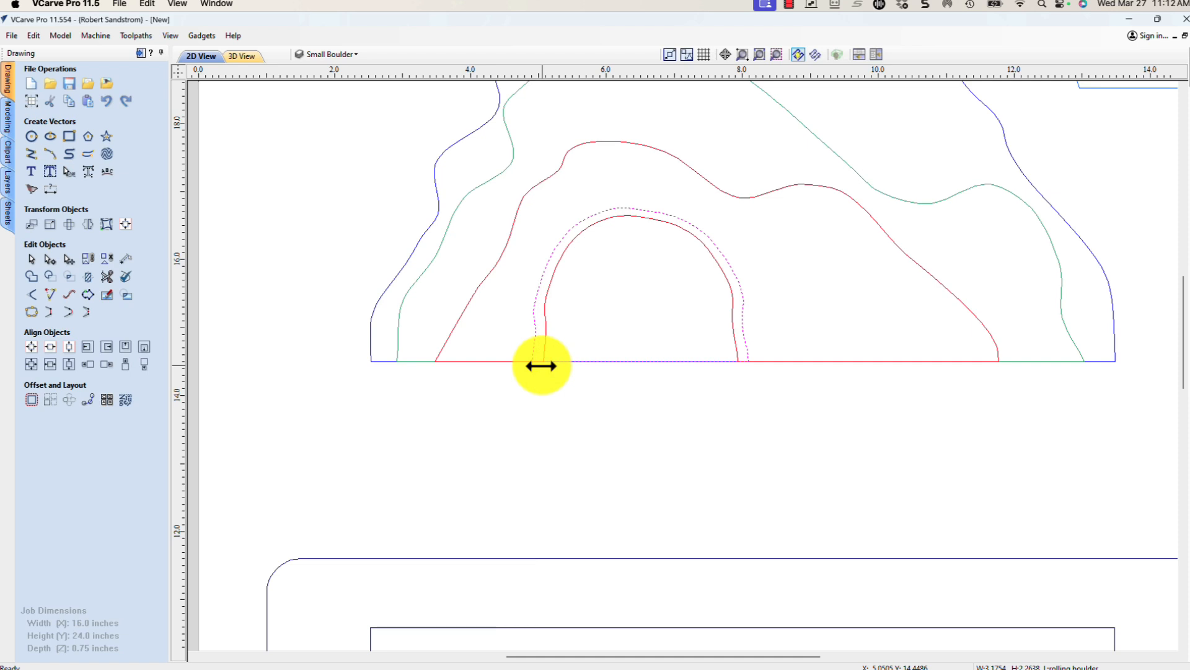
{"action": "left_click_drag", "start_coordinate": [541, 364], "coordinate": [535, 371]}
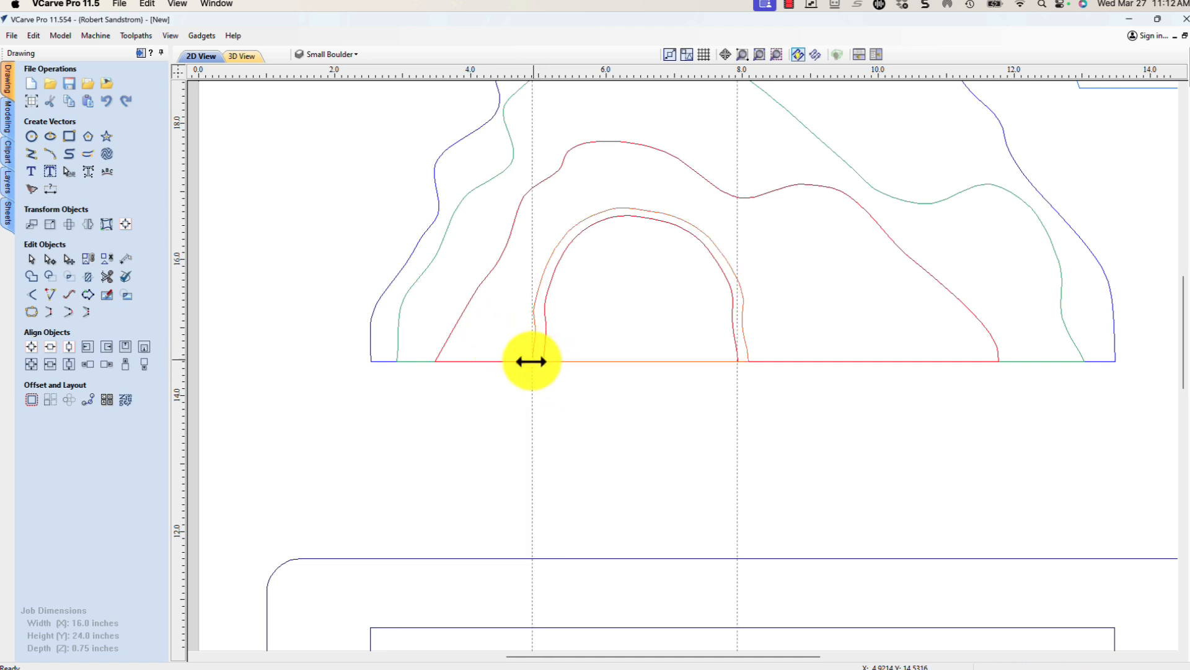
{"action": "left_click", "coordinate": [742, 301]}
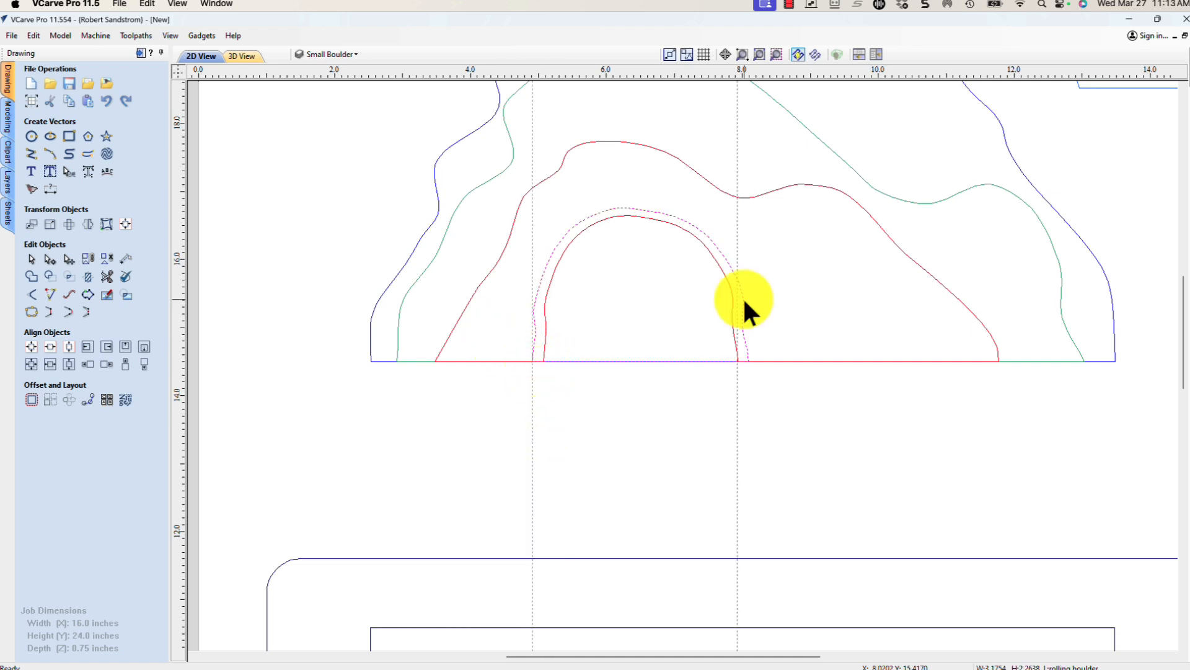
{"action": "left_click_drag", "start_coordinate": [744, 301], "coordinate": [846, 282]}
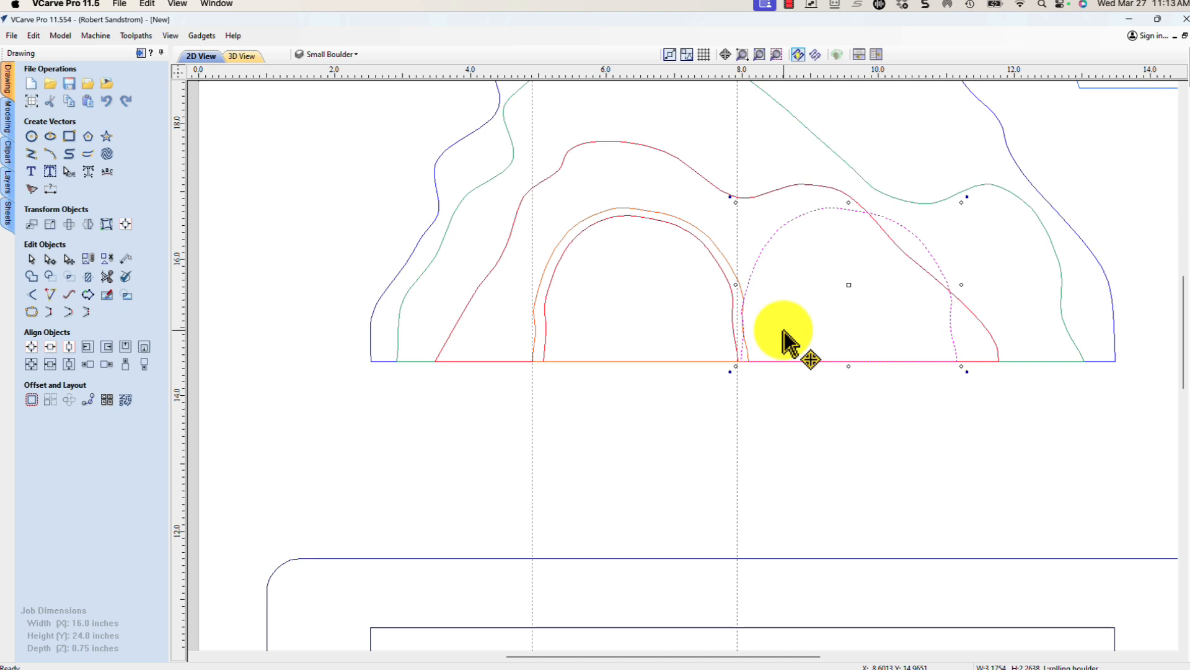
{"action": "left_click_drag", "start_coordinate": [847, 285], "coordinate": [850, 285]}
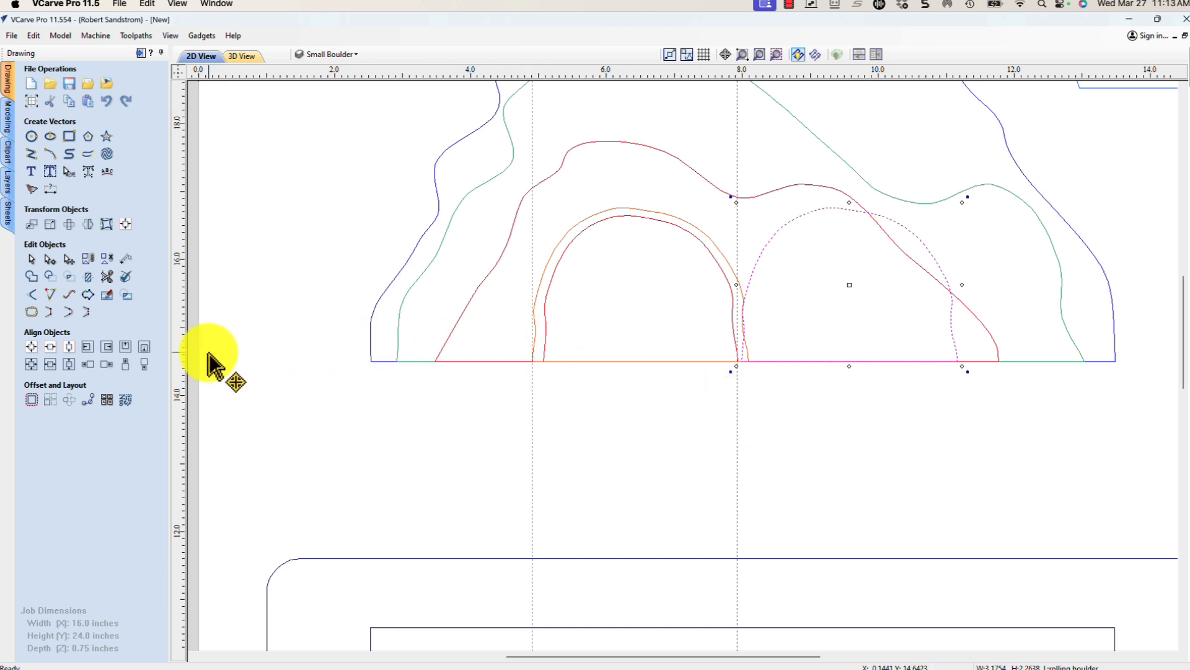
{"action": "left_click", "coordinate": [321, 340]}
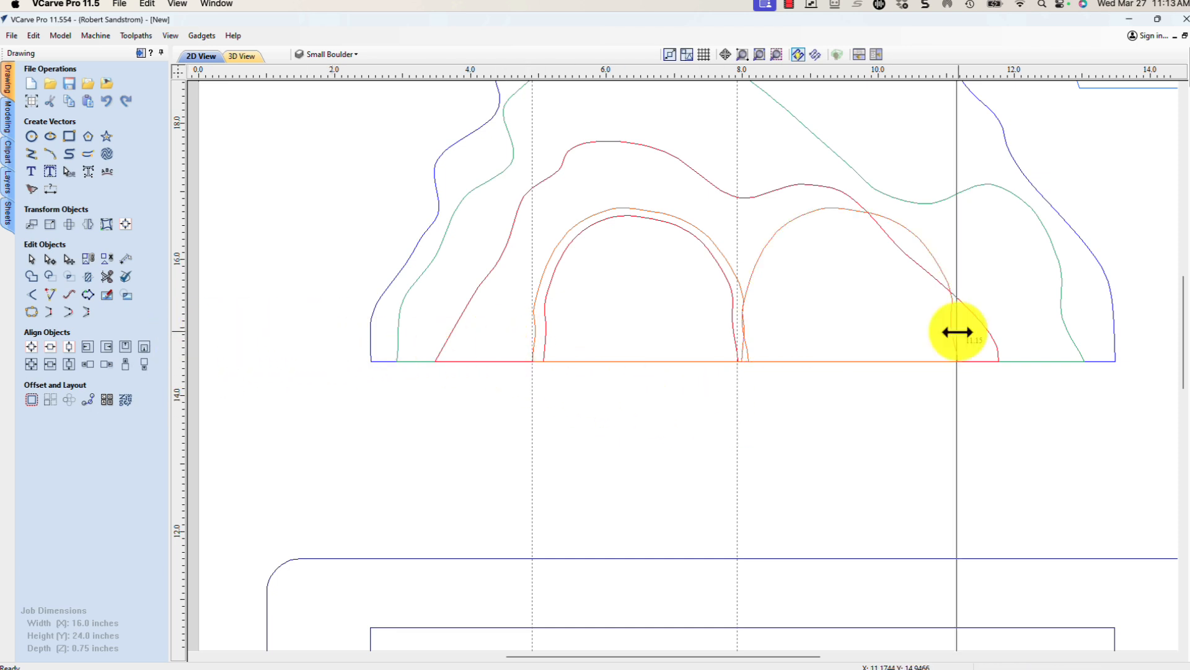
Step: Add a vertical guide at the boulder copy's right edge, and remove both the middle guide and the copy
{"action": "left_click_drag", "start_coordinate": [959, 367], "coordinate": [961, 361]}
{"action": "left_click", "coordinate": [845, 403]}
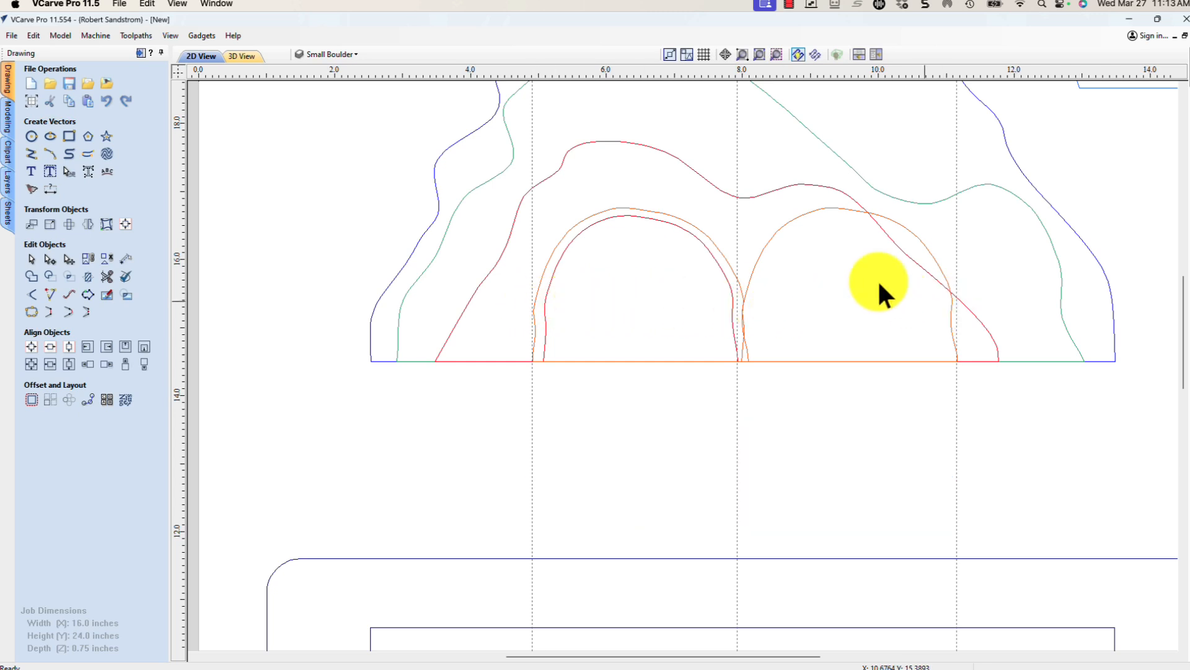
{"action": "left_click_drag", "start_coordinate": [739, 234], "coordinate": [193, 276]}
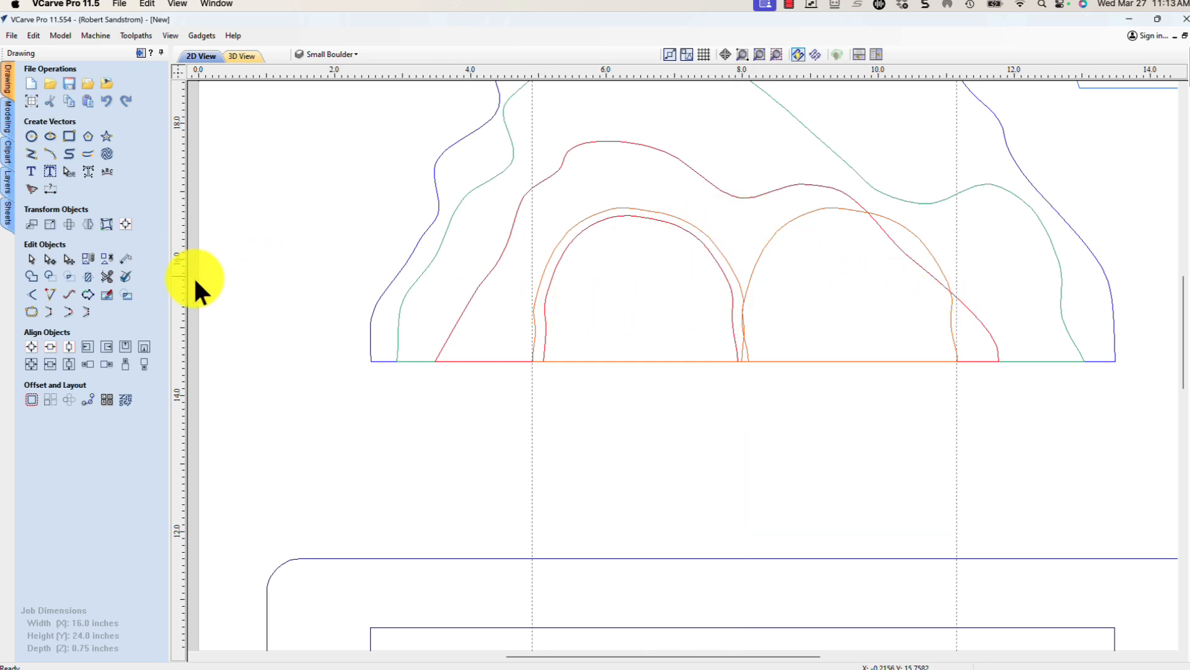
{"action": "right_click", "coordinate": [757, 256]}
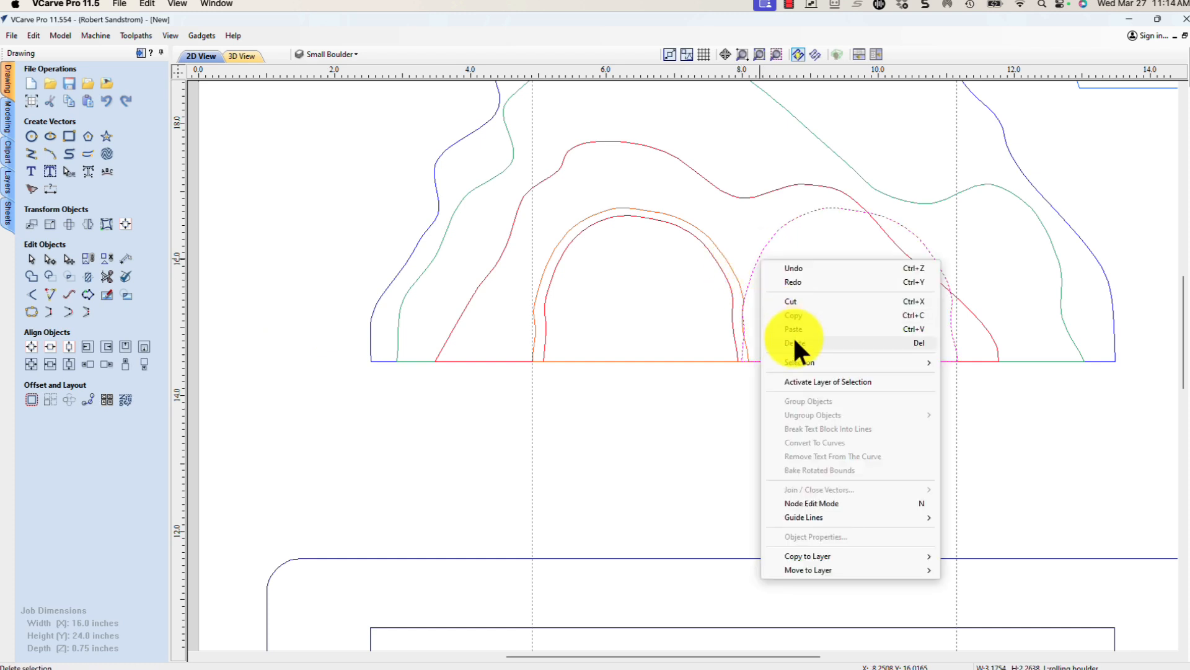
{"action": "left_click", "coordinate": [794, 340]}
Step: Add a fourth slot rectangle directly below the small boulder's slot, spanning the distance between the two guides
{"action": "scroll", "coordinate": [672, 411], "scroll_direction": "down", "scroll_amount": 3}
{"action": "scroll", "coordinate": [683, 361], "scroll_direction": "up", "scroll_amount": 1}
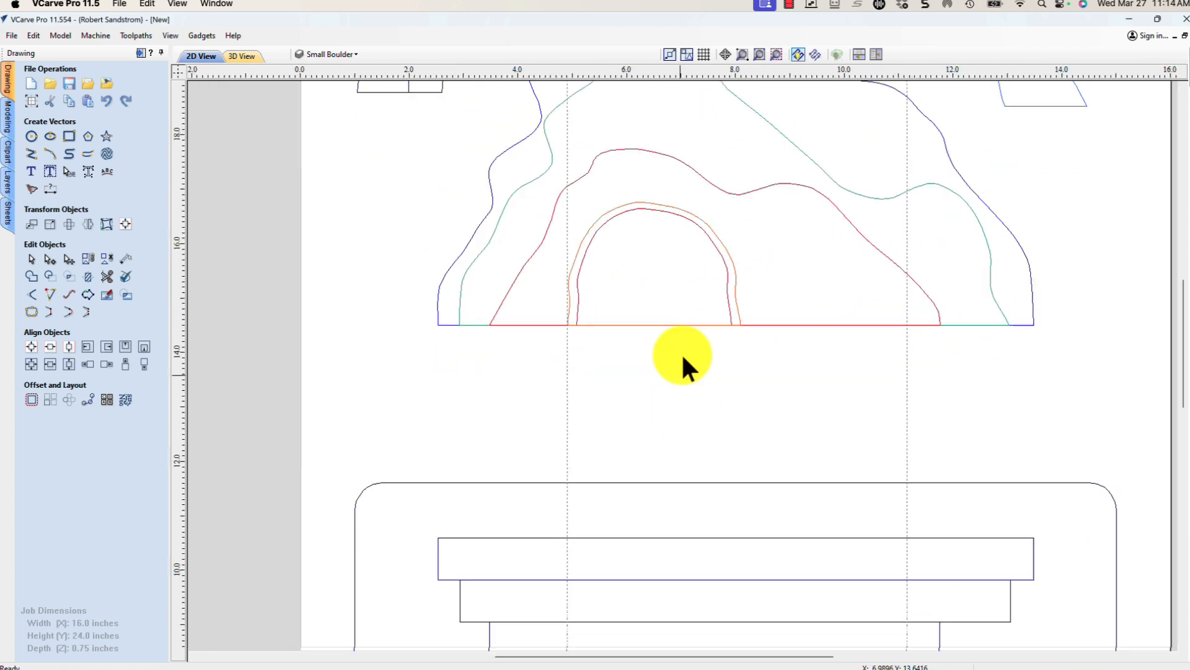
{"action": "middle_click_drag", "start_coordinate": [682, 361], "coordinate": [683, 257]}
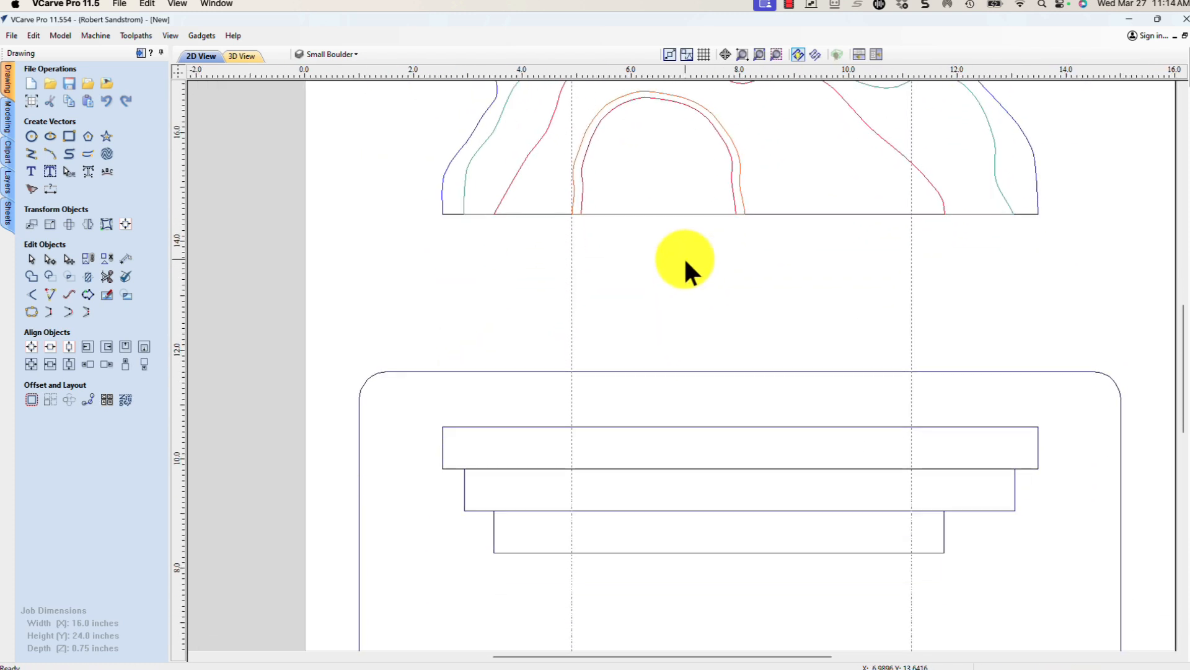
{"action": "left_click", "coordinate": [615, 552]}
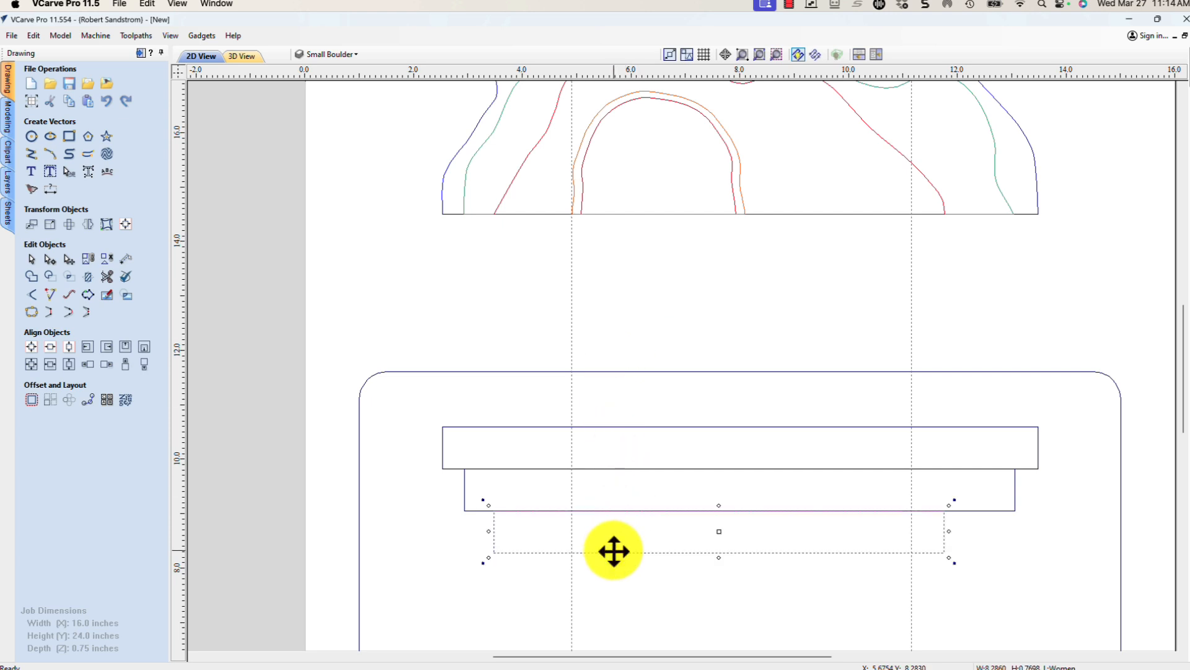
{"action": "left_click_drag", "start_coordinate": [615, 551], "coordinate": [572, 575]}
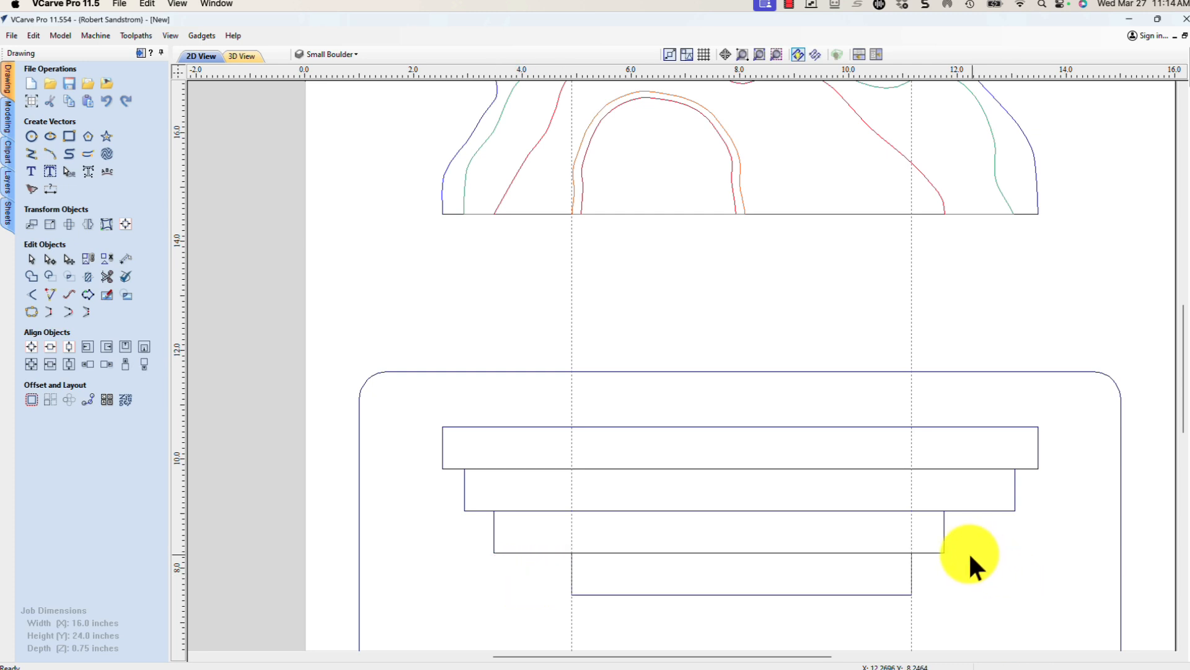
{"action": "scroll", "coordinate": [969, 552], "scroll_direction": "down", "scroll_amount": 1}
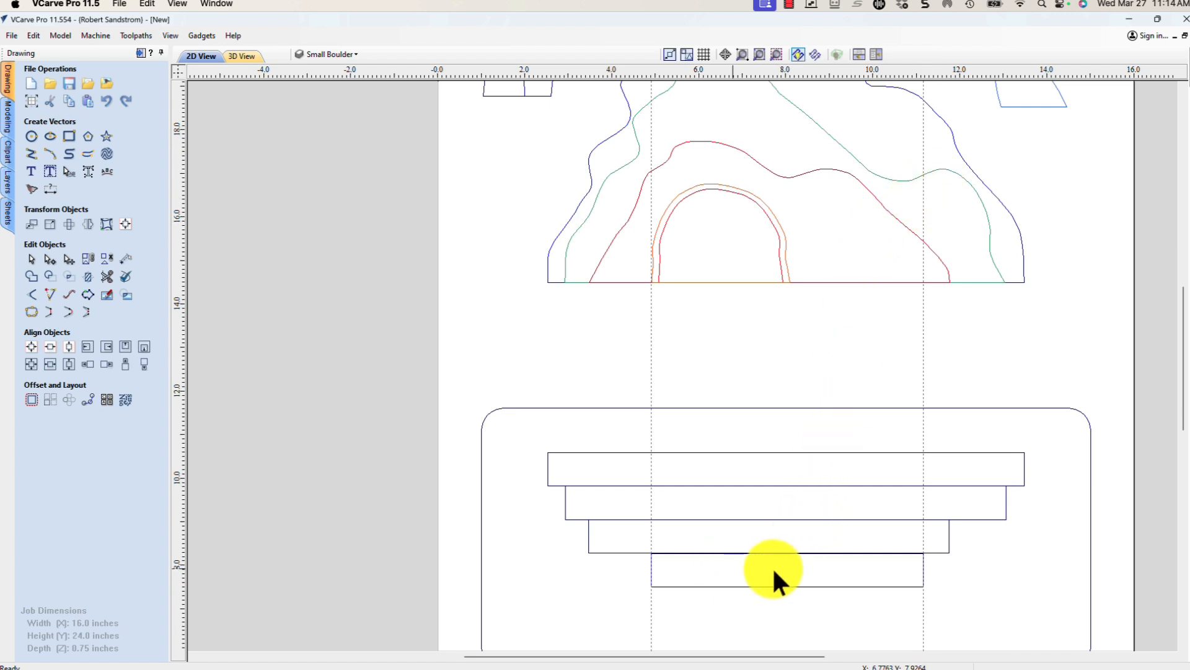
Step: Draw a wavy curve along the base's front edge and trim it with the base outline into one closed irregular vector
{"action": "scroll", "coordinate": [458, 333], "scroll_direction": "down", "scroll_amount": 1}
{"action": "middle_click_drag", "start_coordinate": [457, 333], "coordinate": [468, 268]}
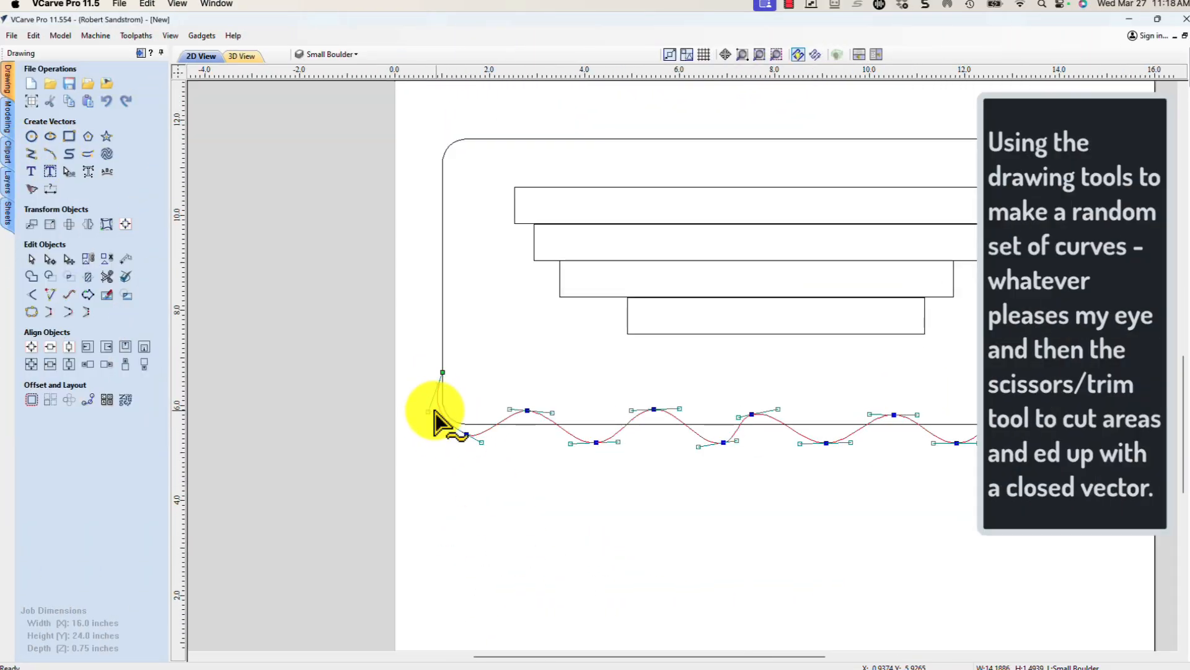
{"action": "scroll", "coordinate": [441, 426], "scroll_direction": "up", "scroll_amount": 3}
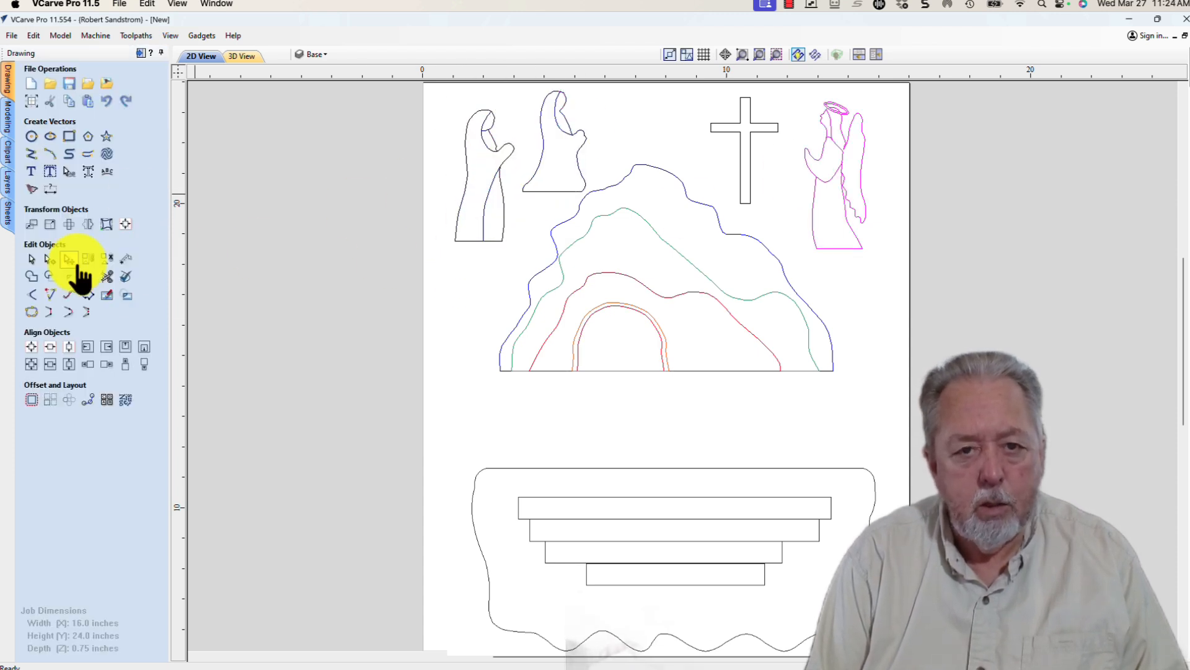
{"action": "left_click", "coordinate": [81, 273]}
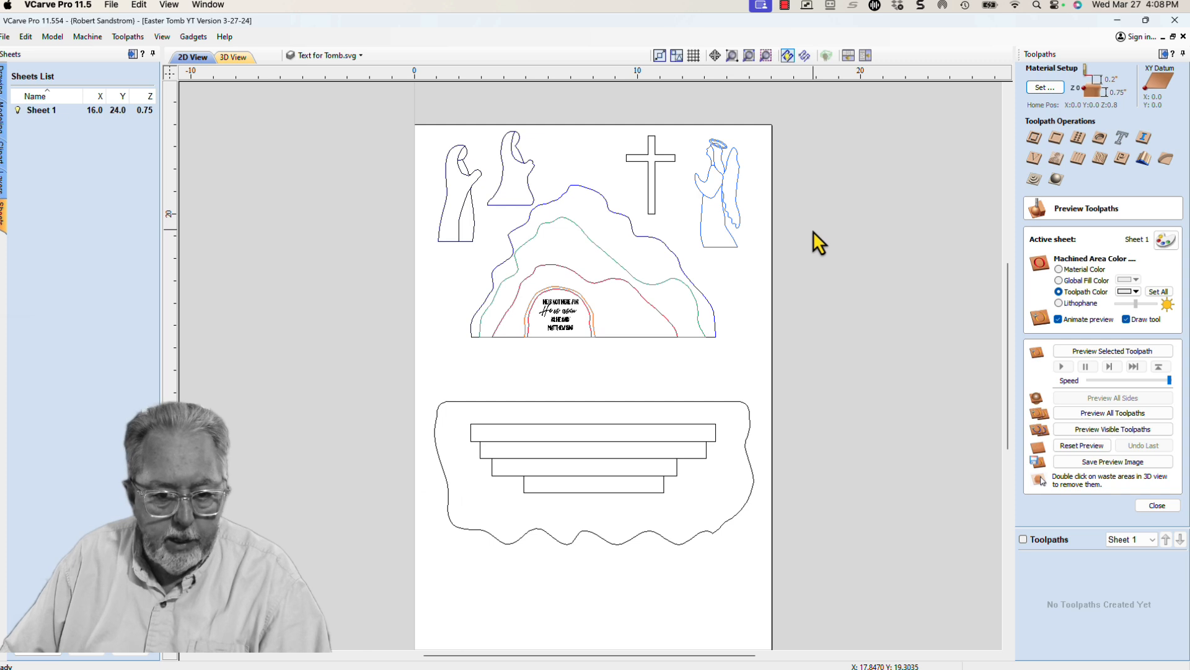
Step: Rename Sheet 1 as "Design Sheet"
{"action": "scroll", "coordinate": [813, 231], "scroll_direction": "down", "scroll_amount": 1}
{"action": "scroll", "coordinate": [813, 231], "scroll_direction": "up", "scroll_amount": 2}
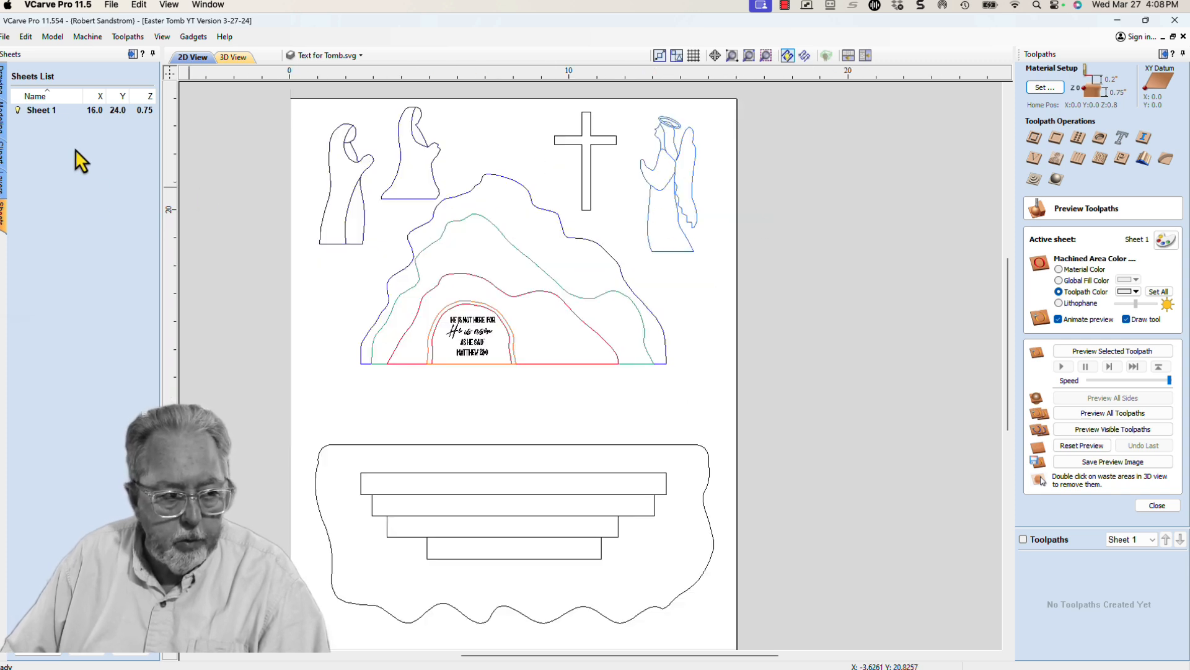
{"action": "left_click", "coordinate": [51, 112]}
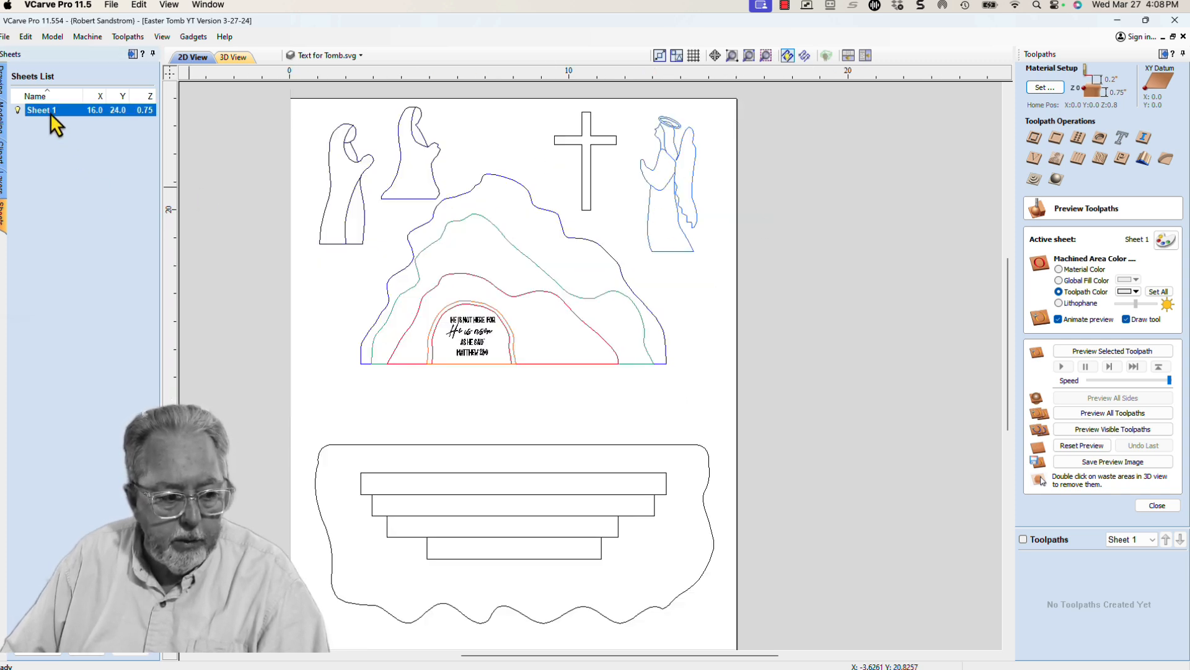
{"action": "left_click", "coordinate": [40, 111]}
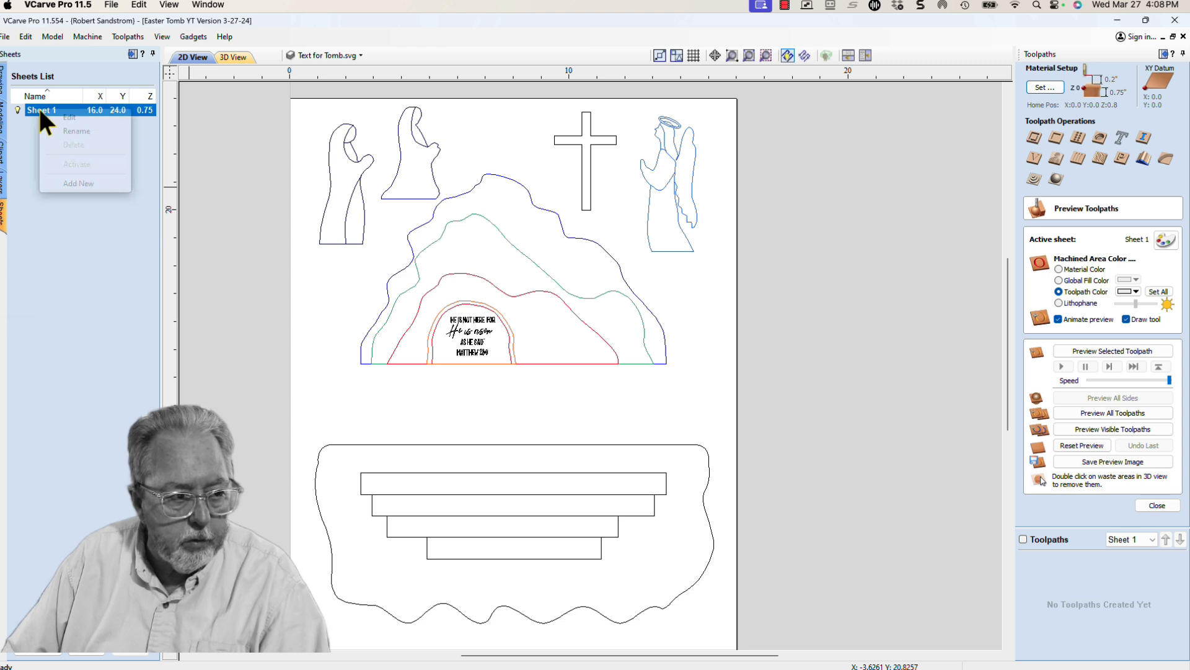
{"action": "type", "text": "Design Sheet"}
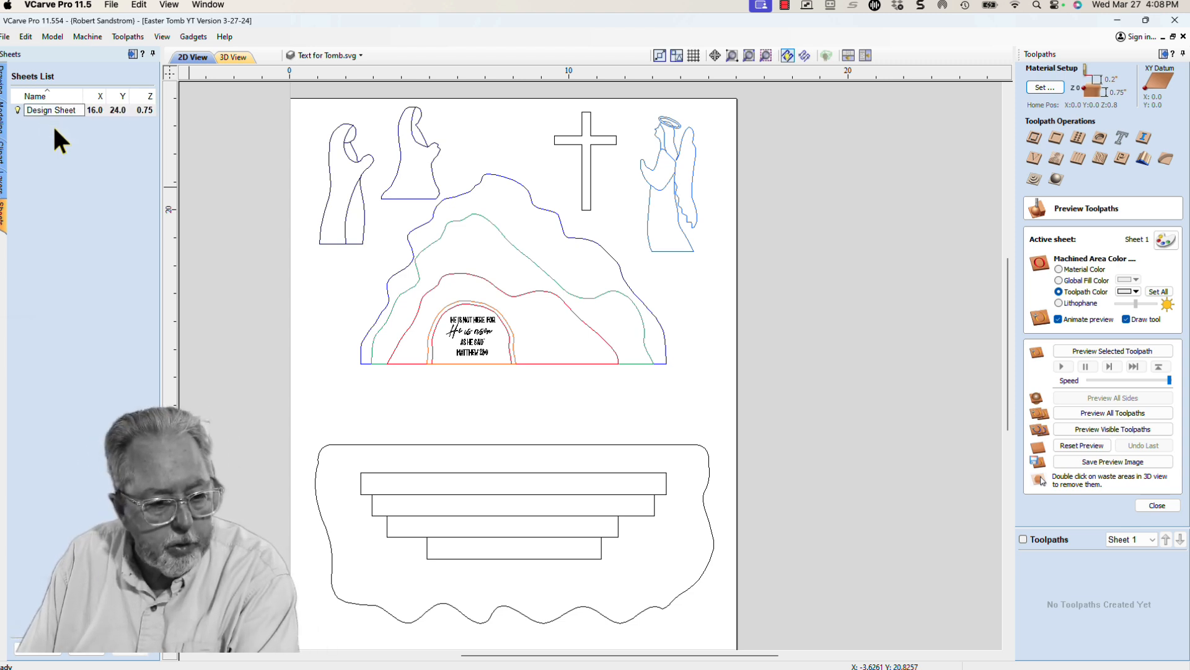
{"action": "key", "text": "Return"}
Step: Add a new sheet named "Cut Sheet"
{"action": "left_click", "coordinate": [51, 110]}
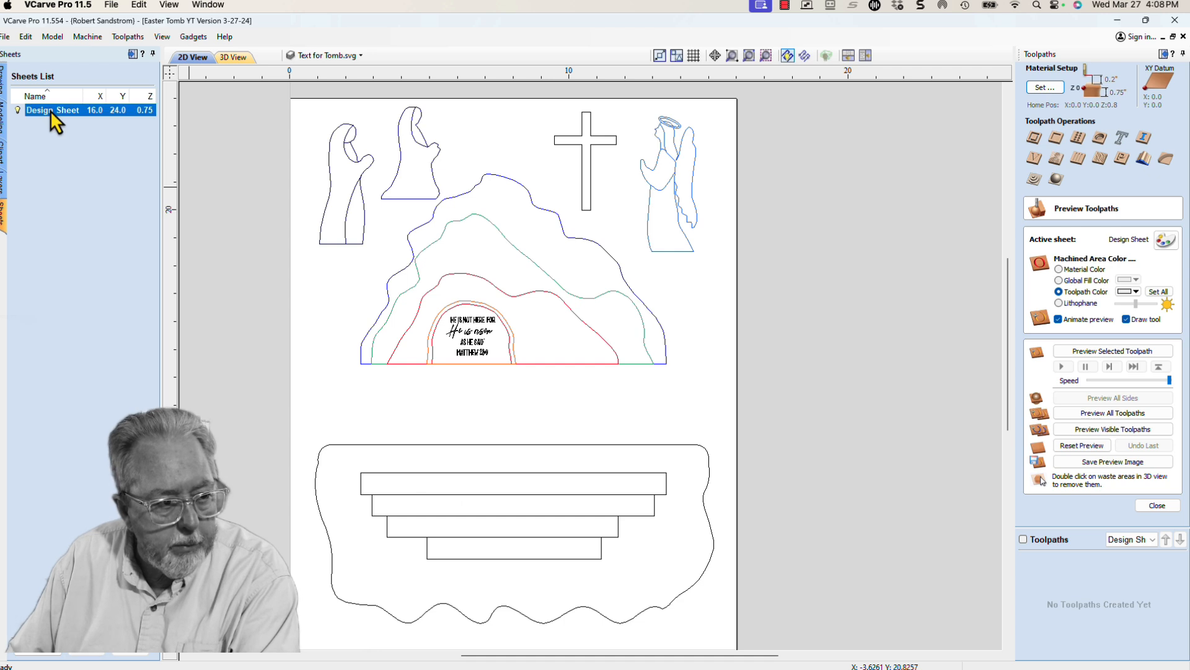
{"action": "right_click", "coordinate": [50, 111]}
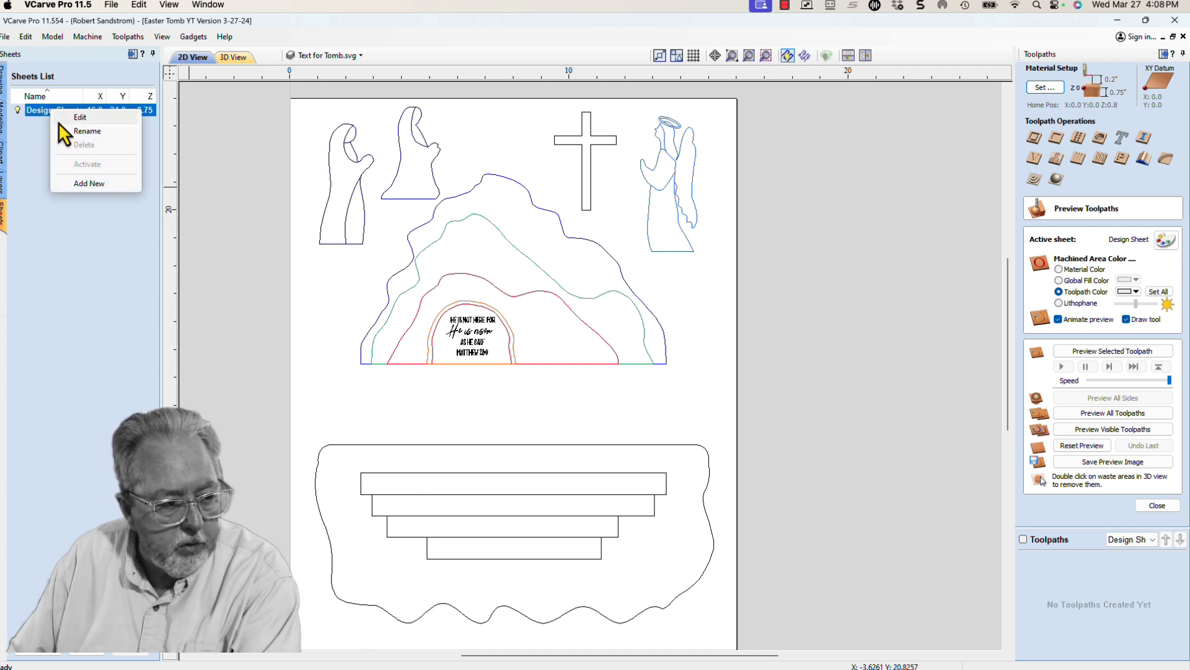
{"action": "left_click", "coordinate": [81, 184]}
{"action": "type", "text": "Cut Sheet"}
{"action": "key", "text": "Return"}
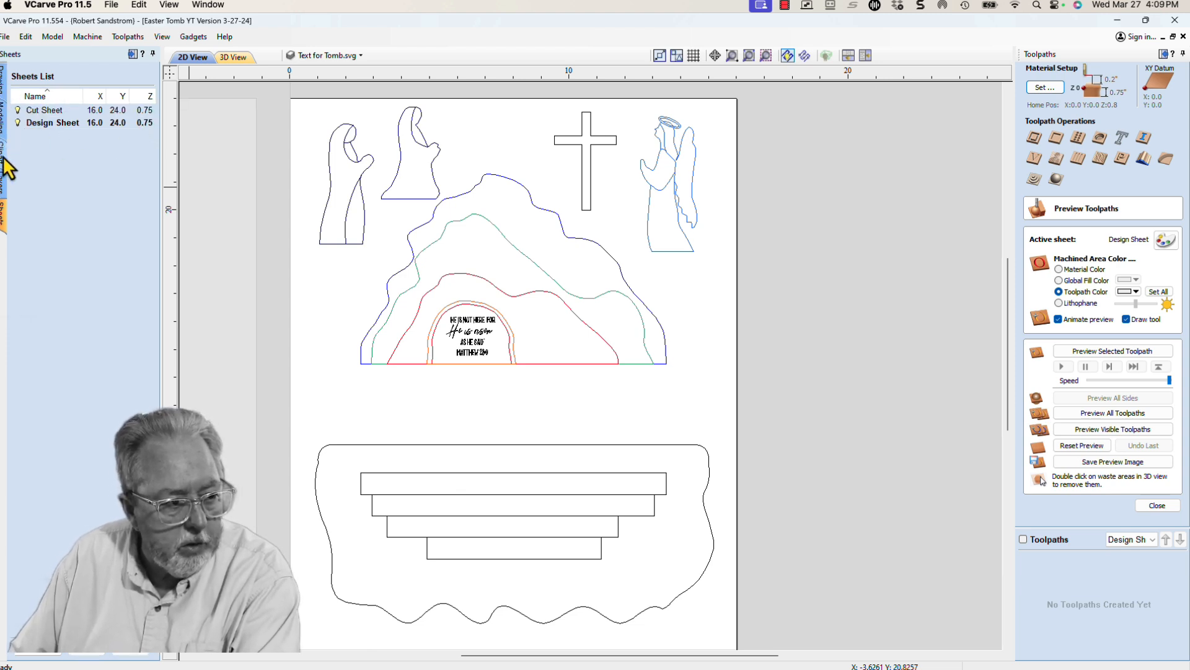
Step: Select every vector on the Design Sheet and copy them all to the Cut Sheet
{"action": "left_click", "coordinate": [4, 78]}
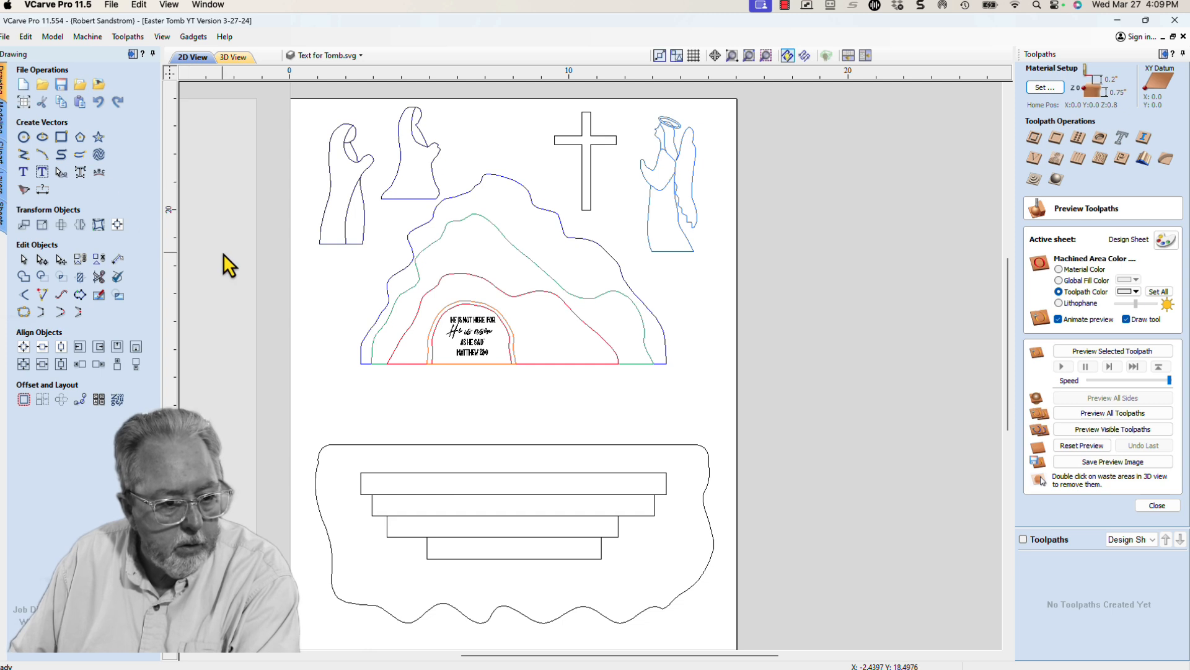
{"action": "scroll", "coordinate": [228, 253], "scroll_direction": "up", "scroll_amount": 1}
{"action": "scroll", "coordinate": [228, 253], "scroll_direction": "down", "scroll_amount": 2}
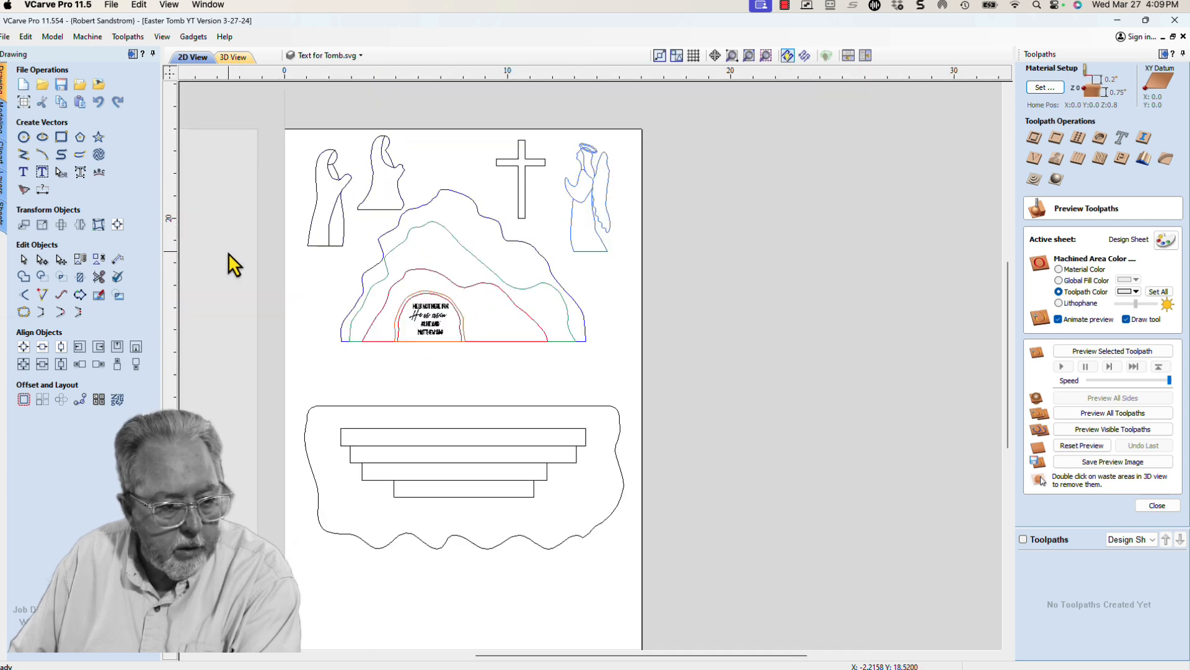
{"action": "scroll", "coordinate": [228, 254], "scroll_direction": "down", "scroll_amount": 1}
{"action": "middle_click_drag", "start_coordinate": [228, 254], "coordinate": [433, 244]}
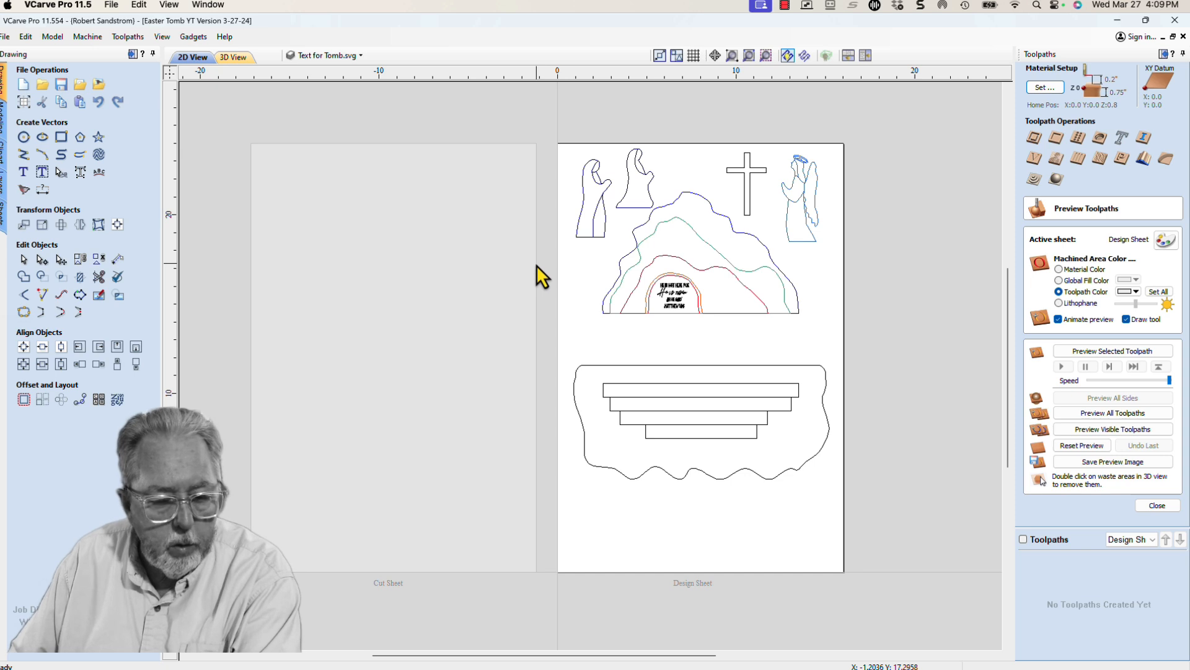
{"action": "left_click_drag", "start_coordinate": [553, 126], "coordinate": [848, 564]}
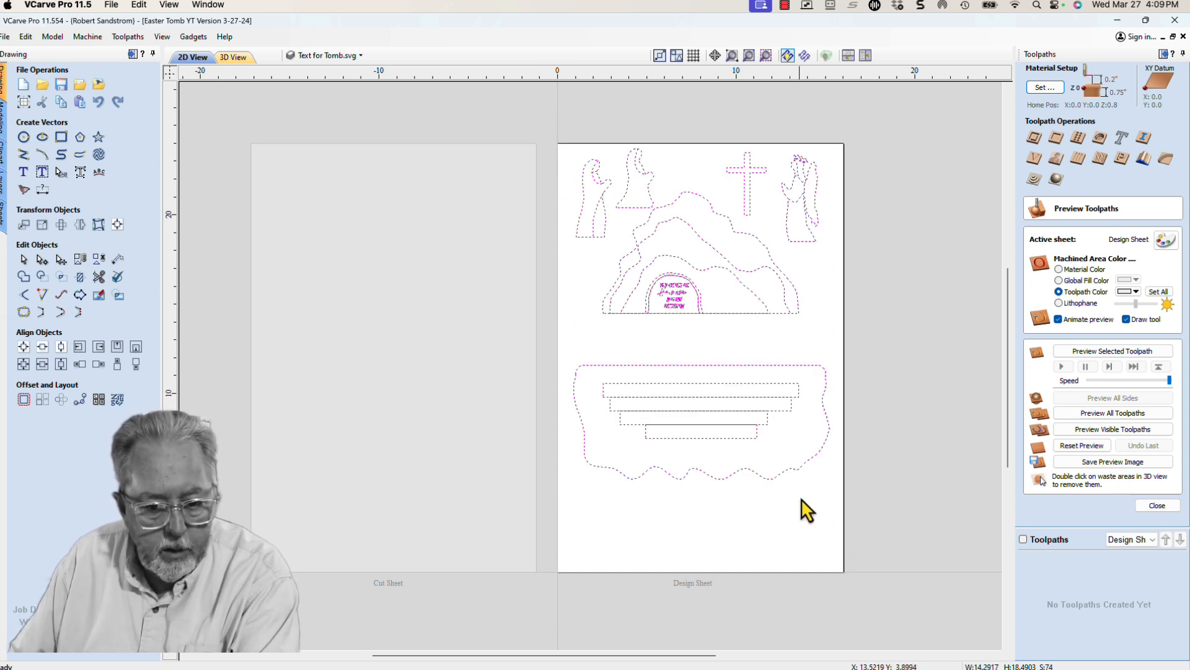
{"action": "right_click", "coordinate": [790, 468]}
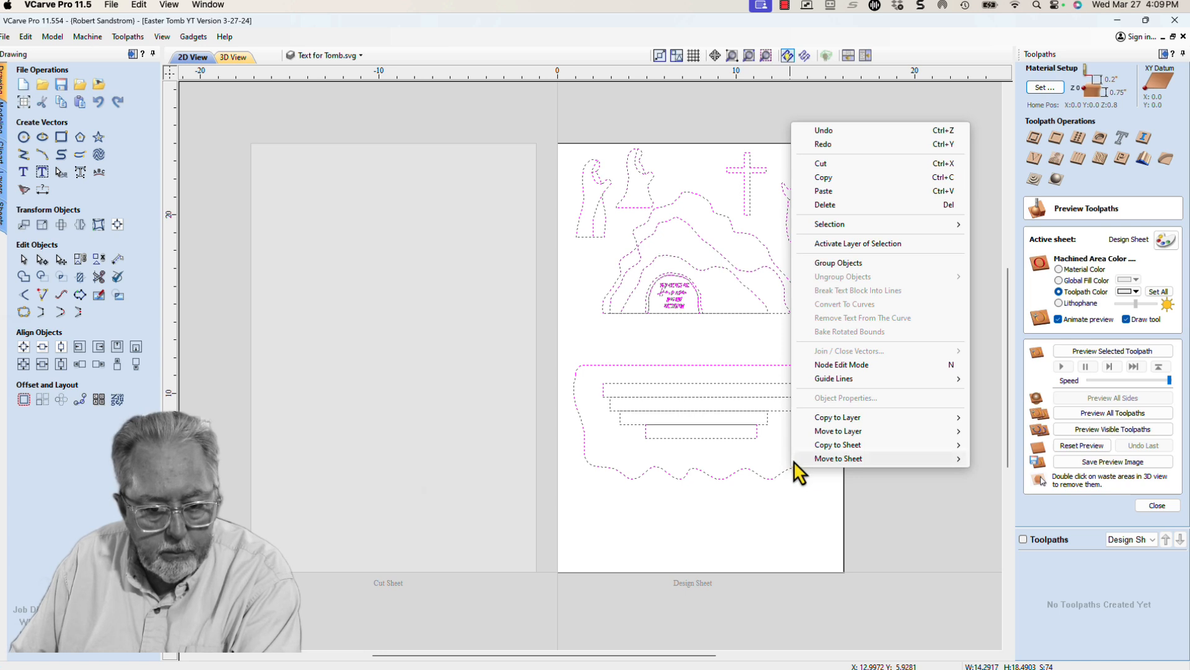
{"action": "mouse_move", "coordinate": [820, 445]}
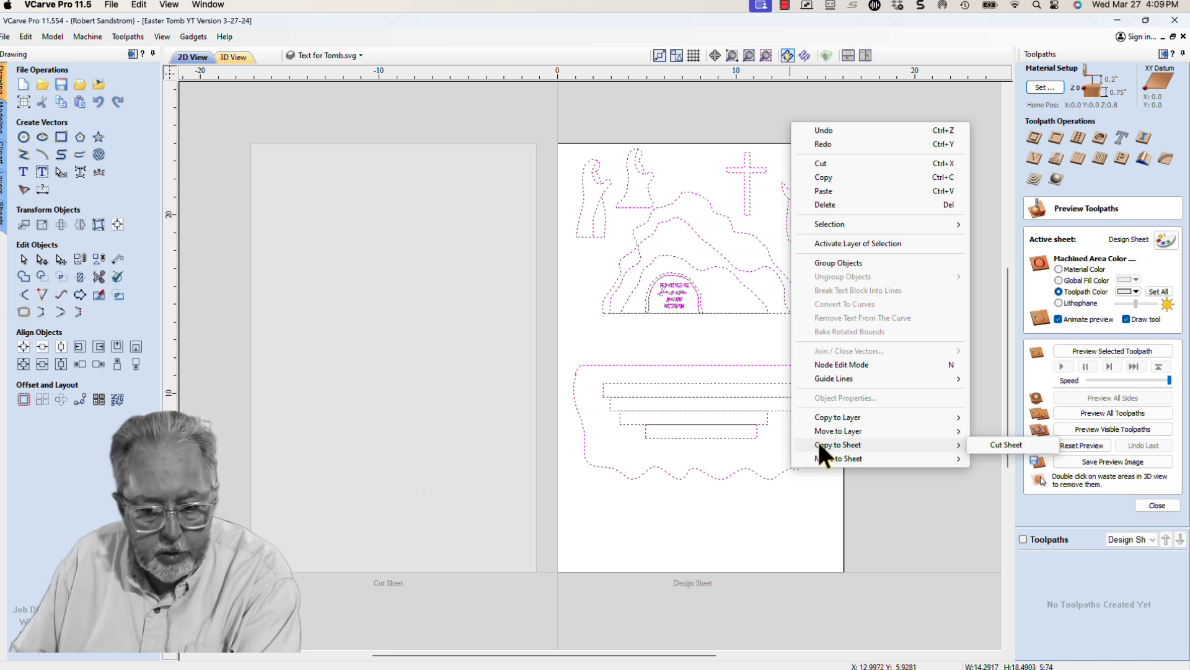
{"action": "left_click", "coordinate": [991, 447]}
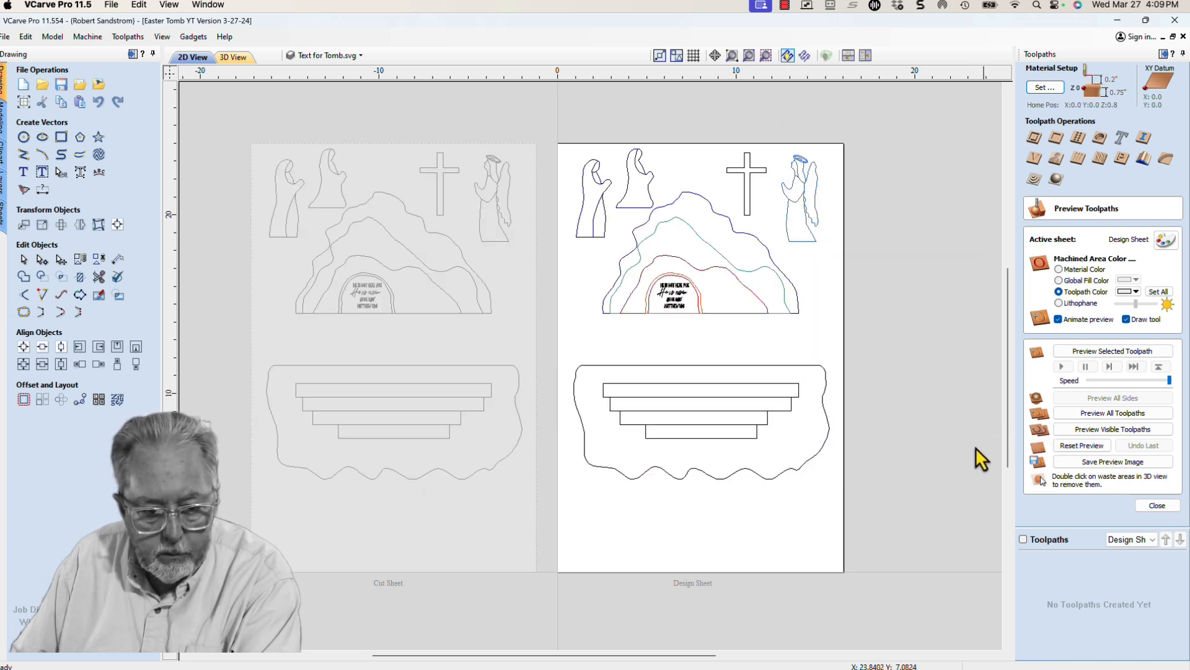
Step: Make the Cut Sheet active and select its wavy base outline together with the four slot rectangles
{"action": "left_click", "coordinate": [515, 498]}
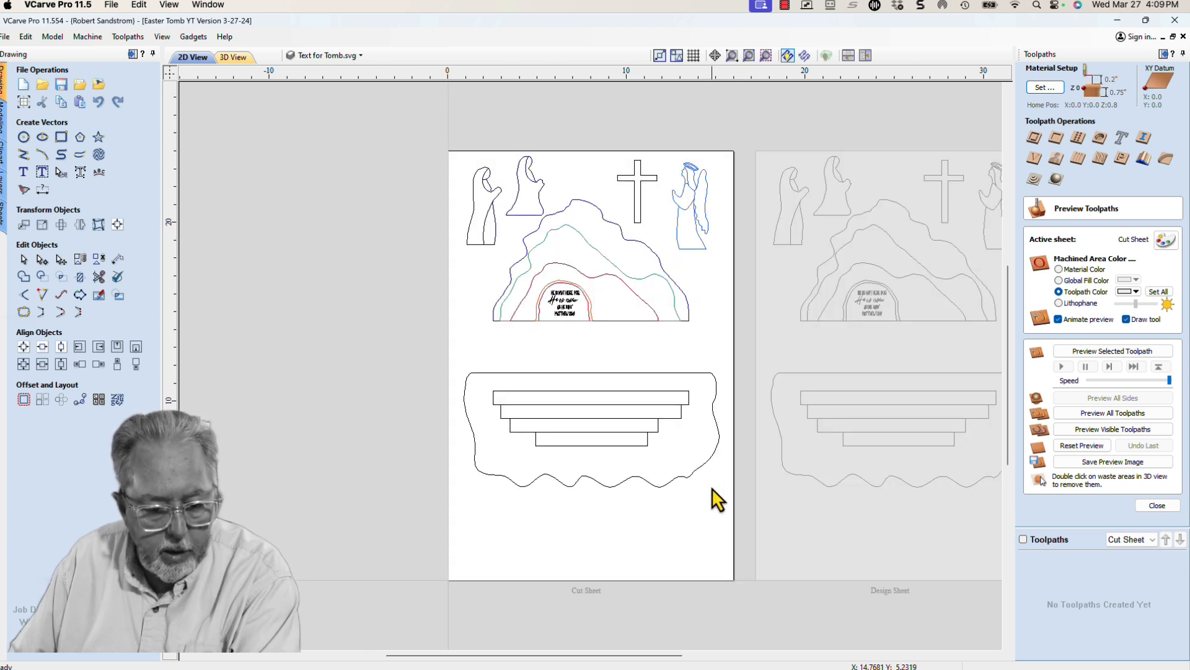
{"action": "scroll", "coordinate": [676, 488], "scroll_direction": "up", "scroll_amount": 1}
{"action": "middle_click_drag", "start_coordinate": [593, 300], "coordinate": [589, 362]}
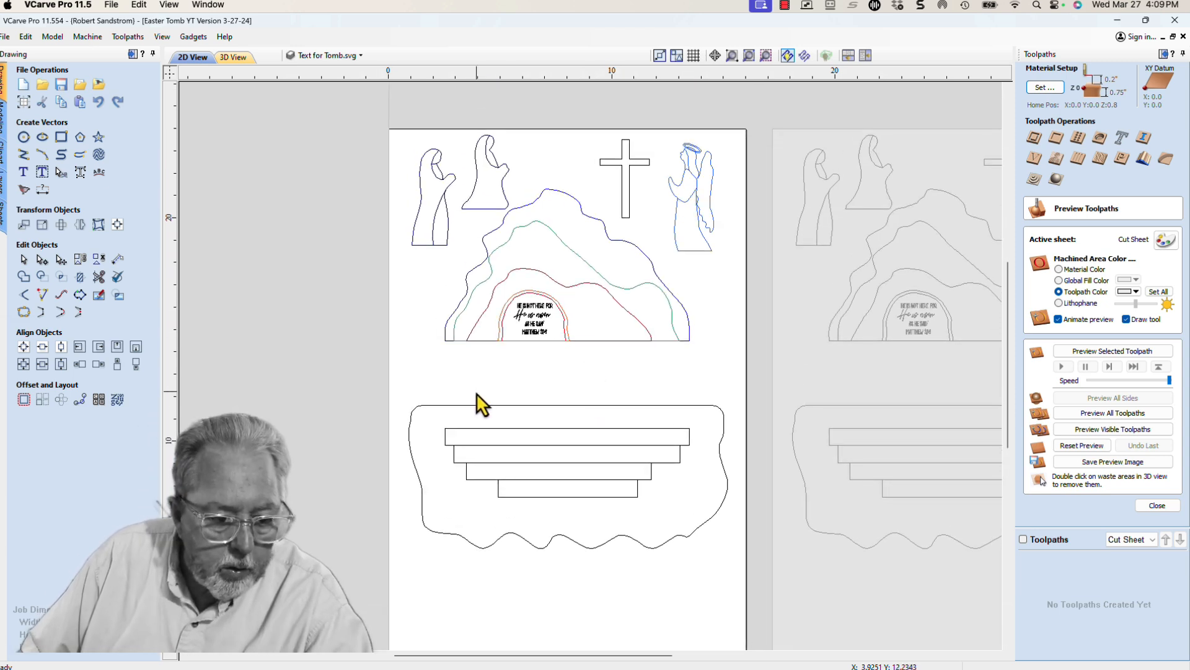
{"action": "mouse_move", "coordinate": [426, 515]}
{"action": "left_mouse_down"}
{"action": "mouse_move", "coordinate": [571, 576]}
{"action": "mouse_move", "coordinate": [731, 568]}
{"action": "left_mouse_up"}
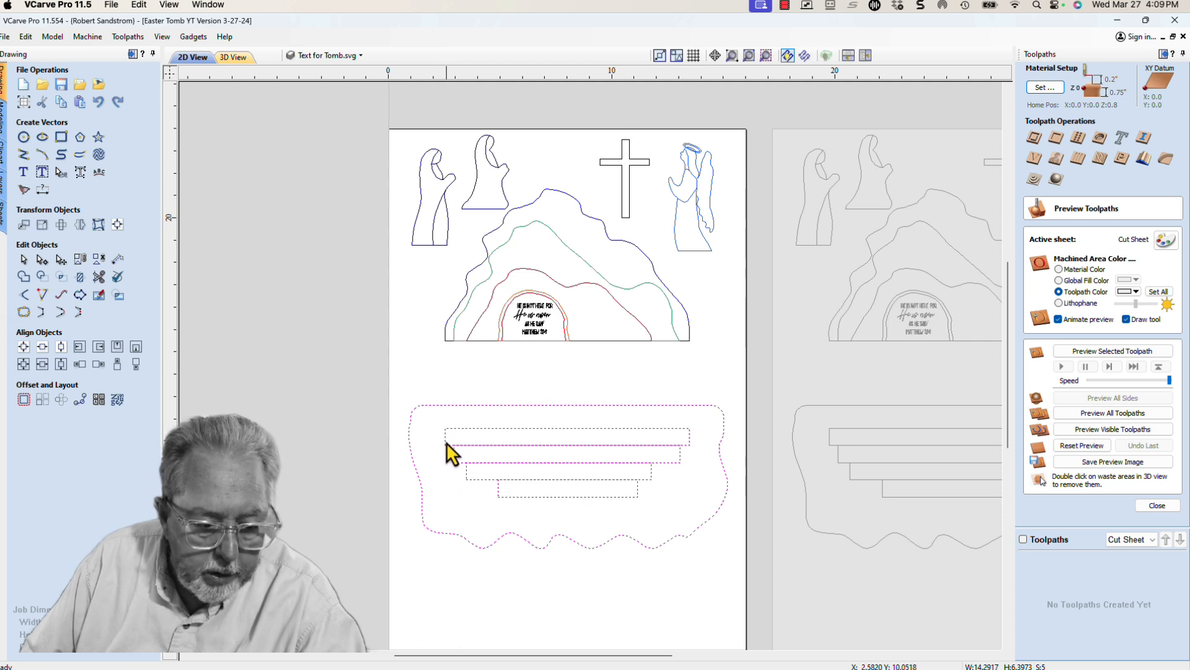
{"action": "scroll", "coordinate": [451, 443], "scroll_direction": "down", "scroll_amount": 1}
{"action": "scroll", "coordinate": [451, 443], "scroll_direction": "up", "scroll_amount": 3}
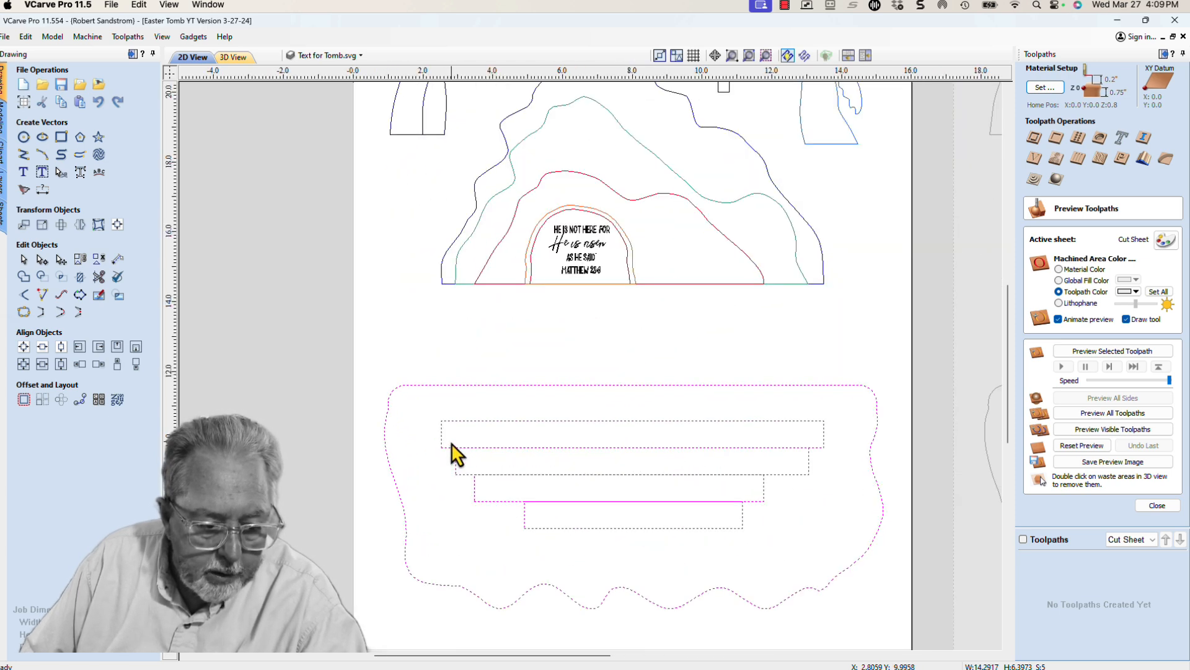
{"action": "scroll", "coordinate": [452, 442], "scroll_direction": "up", "scroll_amount": 4}
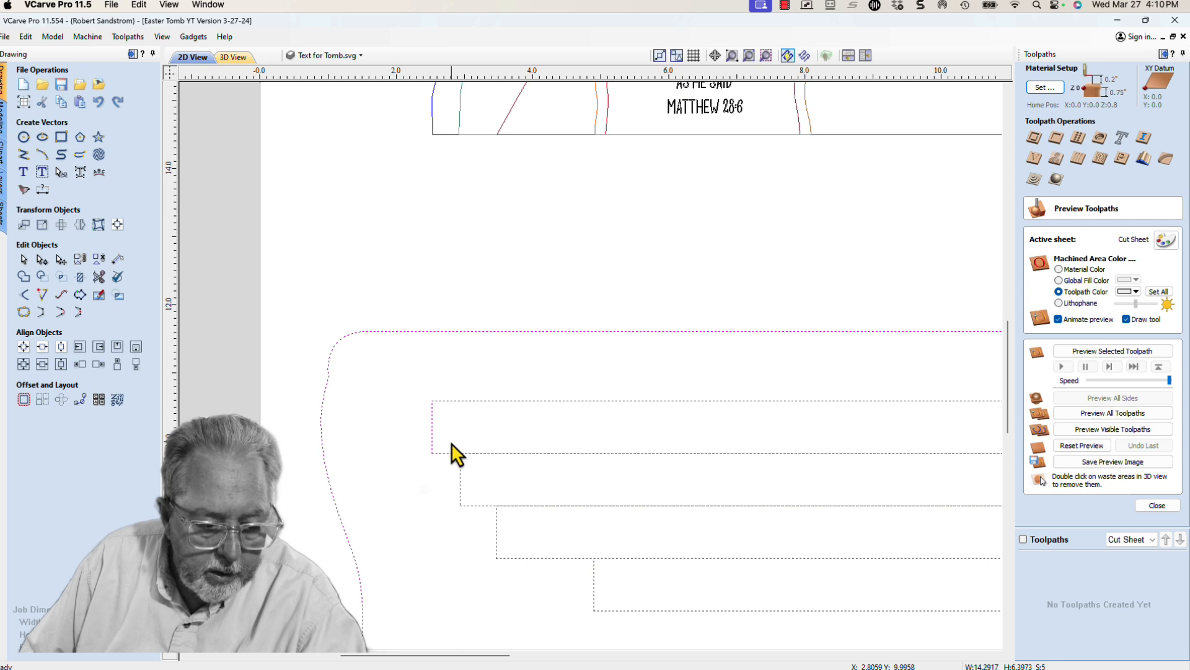
{"action": "scroll", "coordinate": [451, 443], "scroll_direction": "down", "scroll_amount": 3}
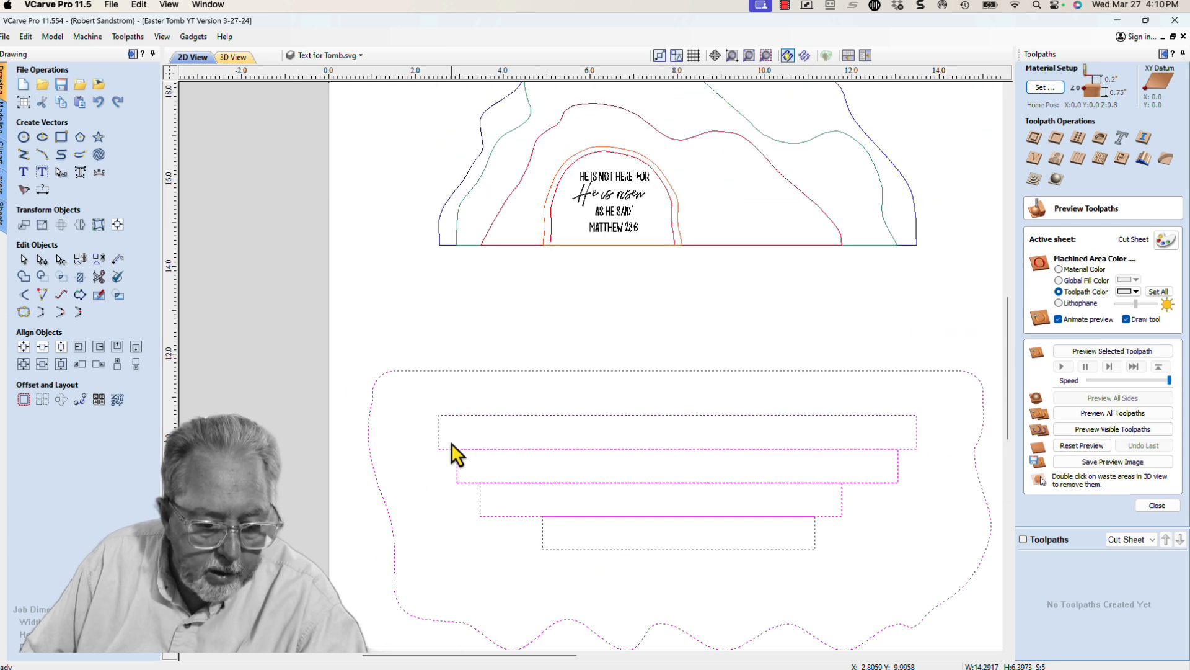
{"action": "scroll", "coordinate": [451, 442], "scroll_direction": "down", "scroll_amount": 1}
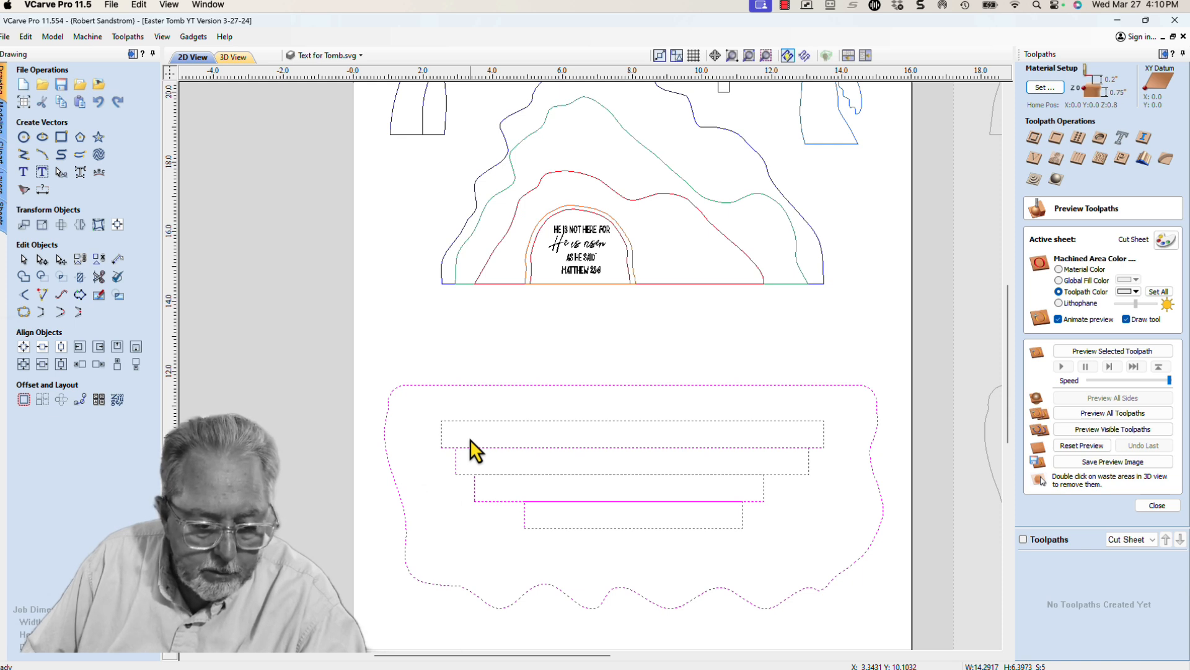
Step: Cut the longest slot's lower edge where both upper corners of the second slot meet it
{"action": "scroll", "coordinate": [470, 439], "scroll_direction": "up", "scroll_amount": 3}
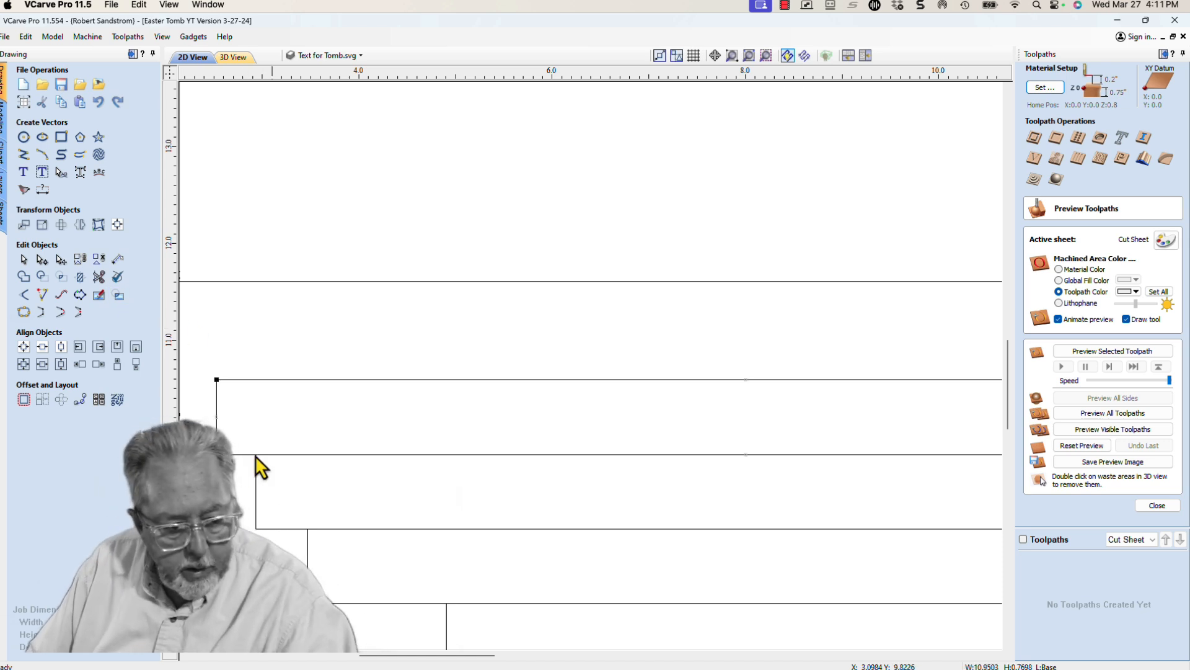
{"action": "scroll", "coordinate": [255, 455], "scroll_direction": "up", "scroll_amount": 3}
{"action": "scroll", "coordinate": [273, 456], "scroll_direction": "up", "scroll_amount": 3}
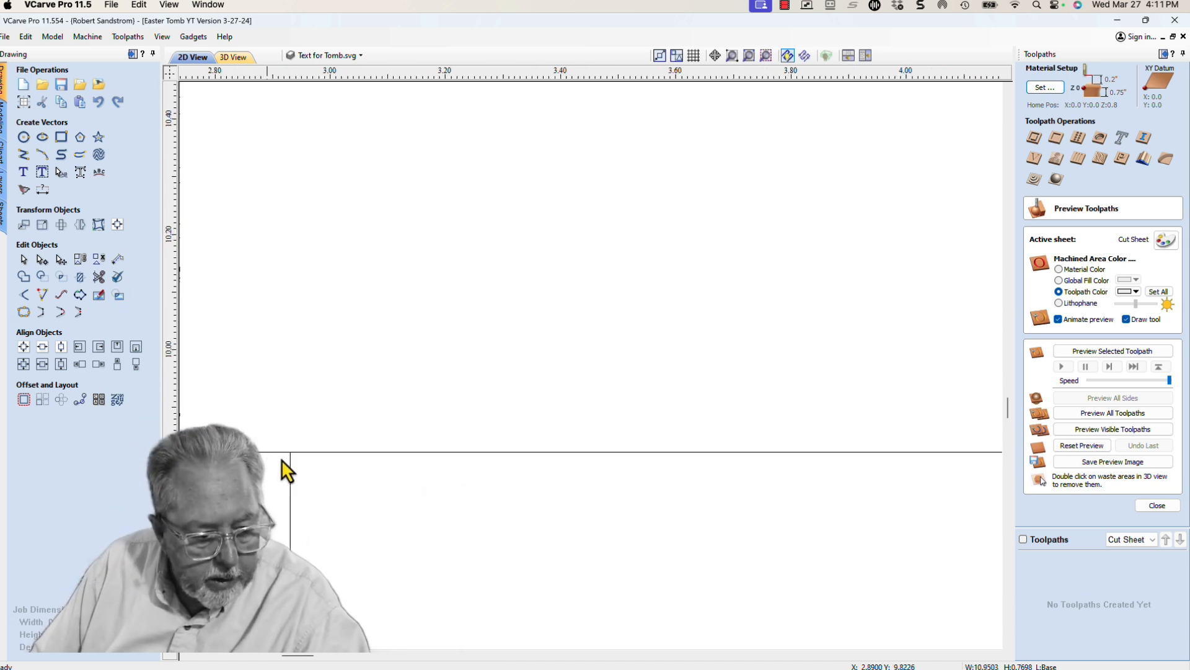
{"action": "right_click", "coordinate": [290, 453]}
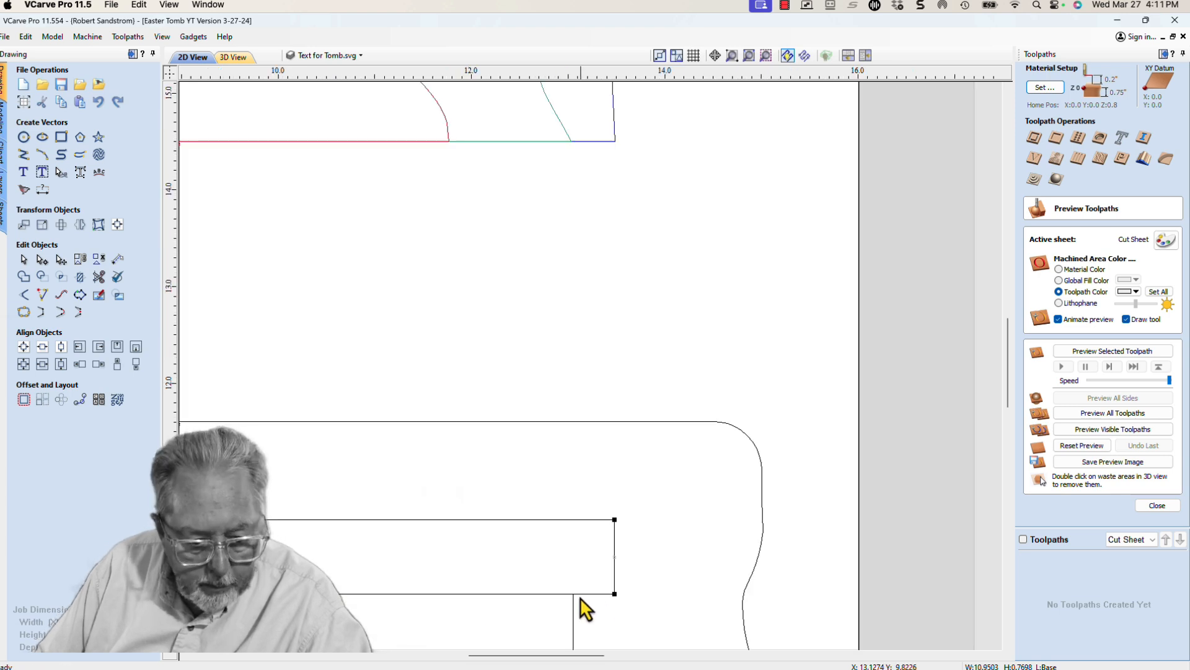
{"action": "scroll", "coordinate": [577, 596], "scroll_direction": "up", "scroll_amount": 3}
{"action": "scroll", "coordinate": [576, 596], "scroll_direction": "up", "scroll_amount": 2}
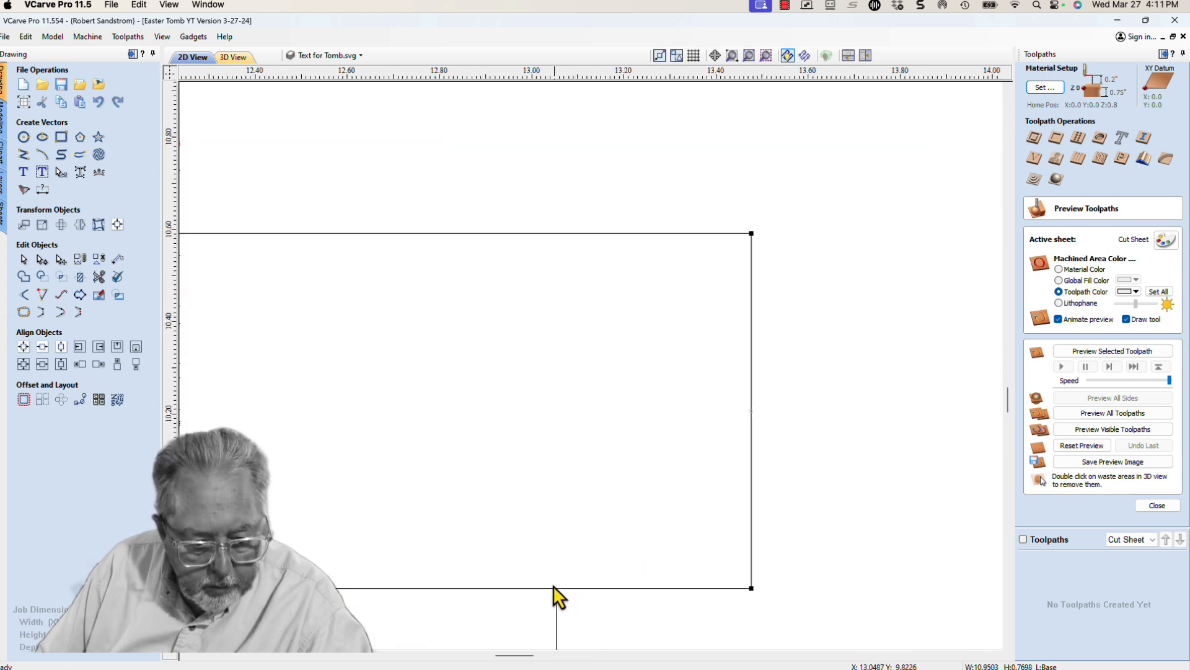
{"action": "right_click", "coordinate": [556, 590]}
{"action": "left_click", "coordinate": [602, 473]}
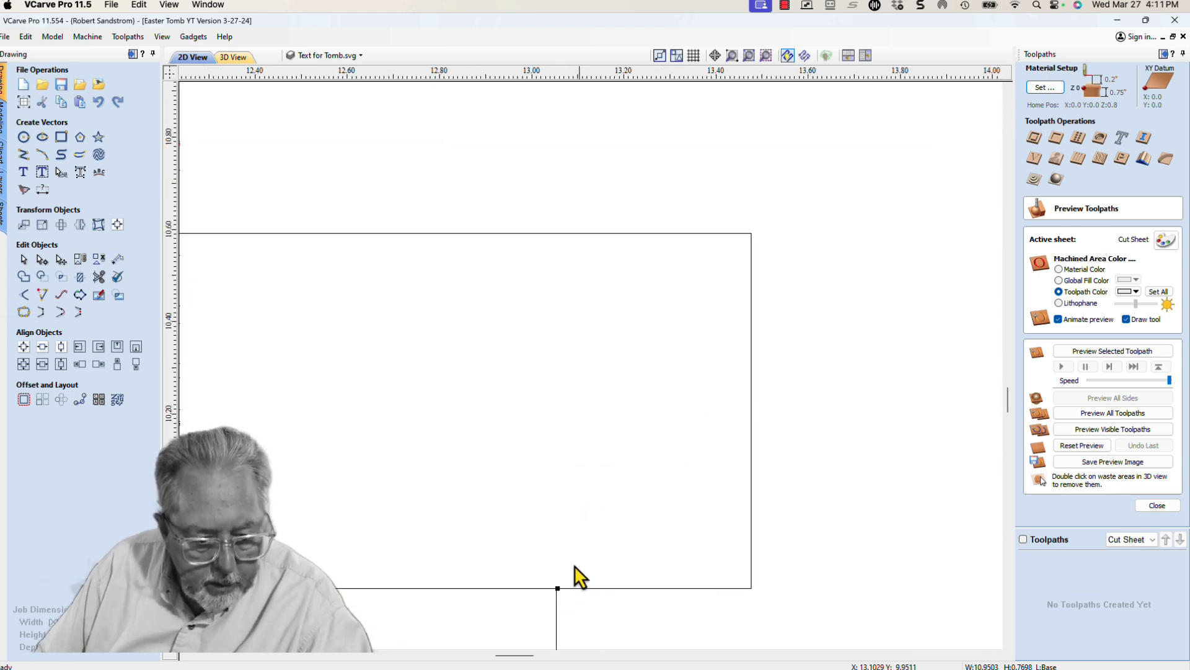
Step: Cut the second slot's lower edge at the third slot's upper right corner
{"action": "scroll", "coordinate": [493, 619], "scroll_direction": "down", "scroll_amount": 2}
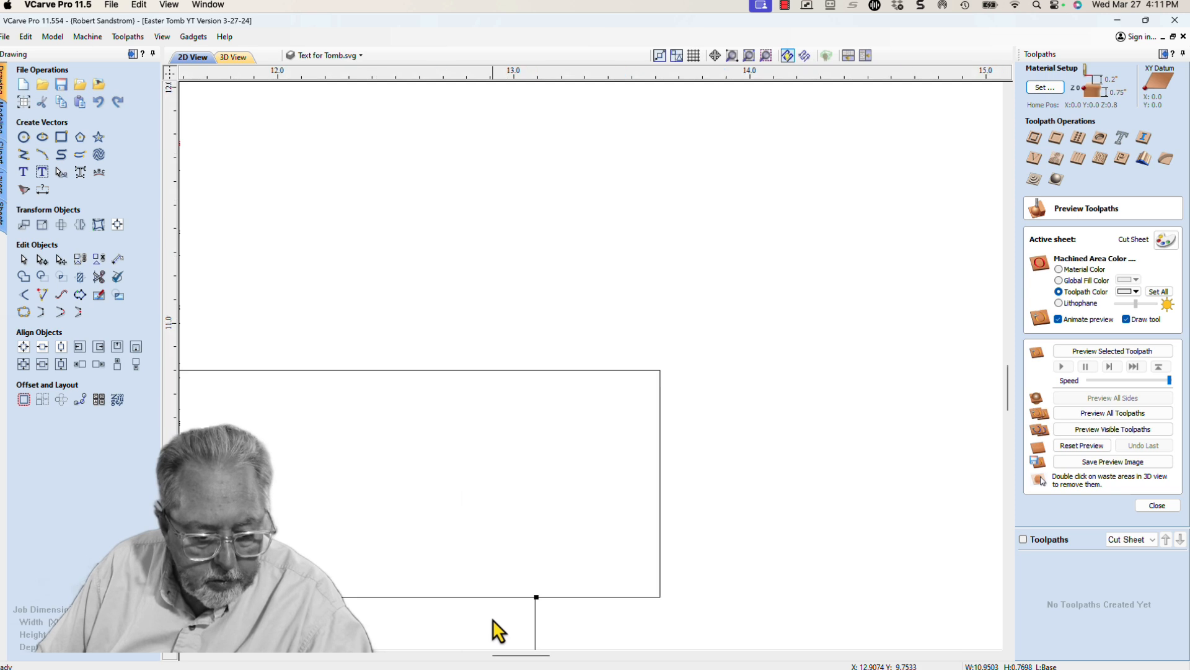
{"action": "scroll", "coordinate": [537, 492], "scroll_direction": "down", "scroll_amount": 5}
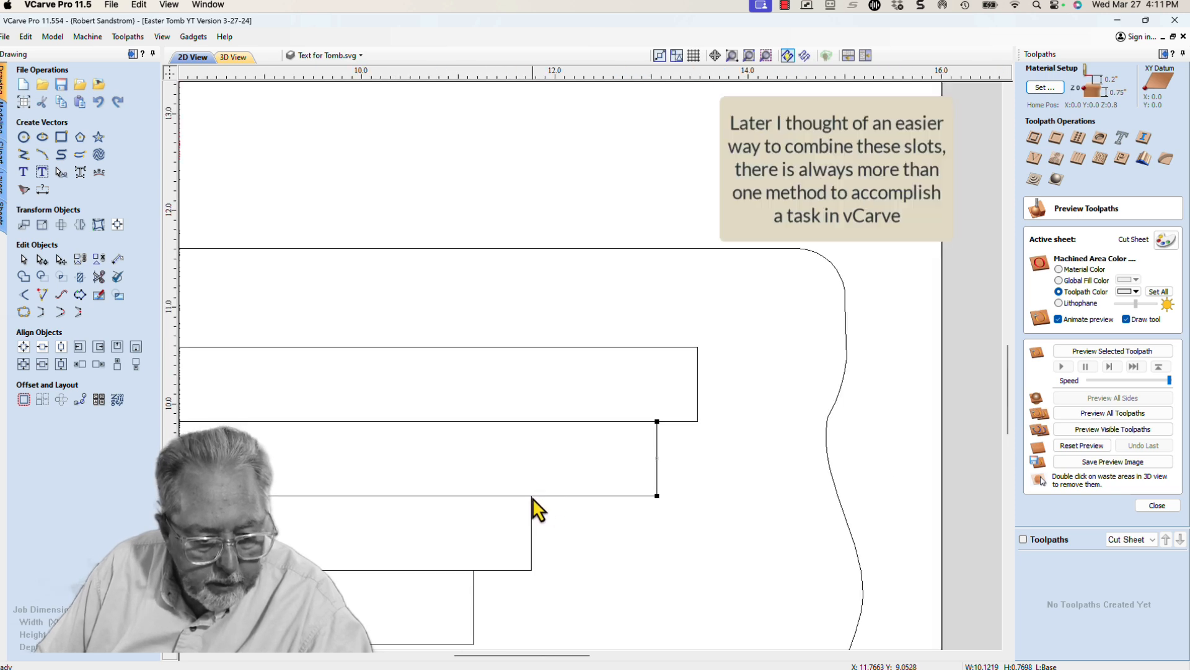
{"action": "scroll", "coordinate": [419, 533], "scroll_direction": "up", "scroll_amount": 3}
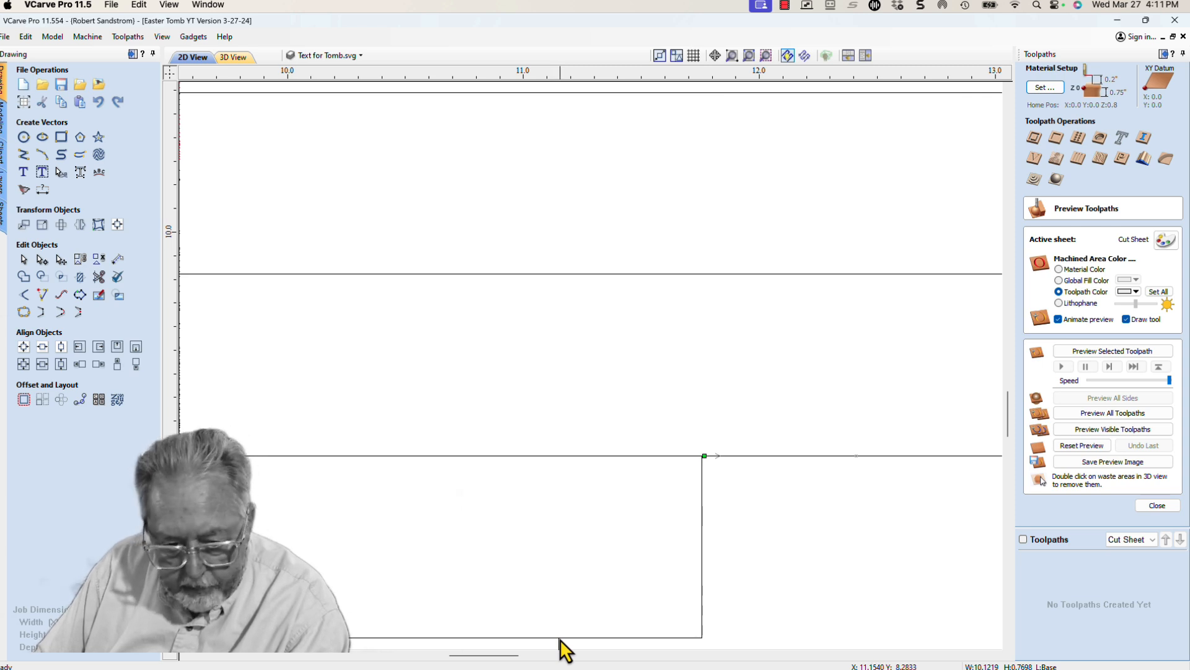
{"action": "scroll", "coordinate": [563, 532], "scroll_direction": "down", "scroll_amount": 5}
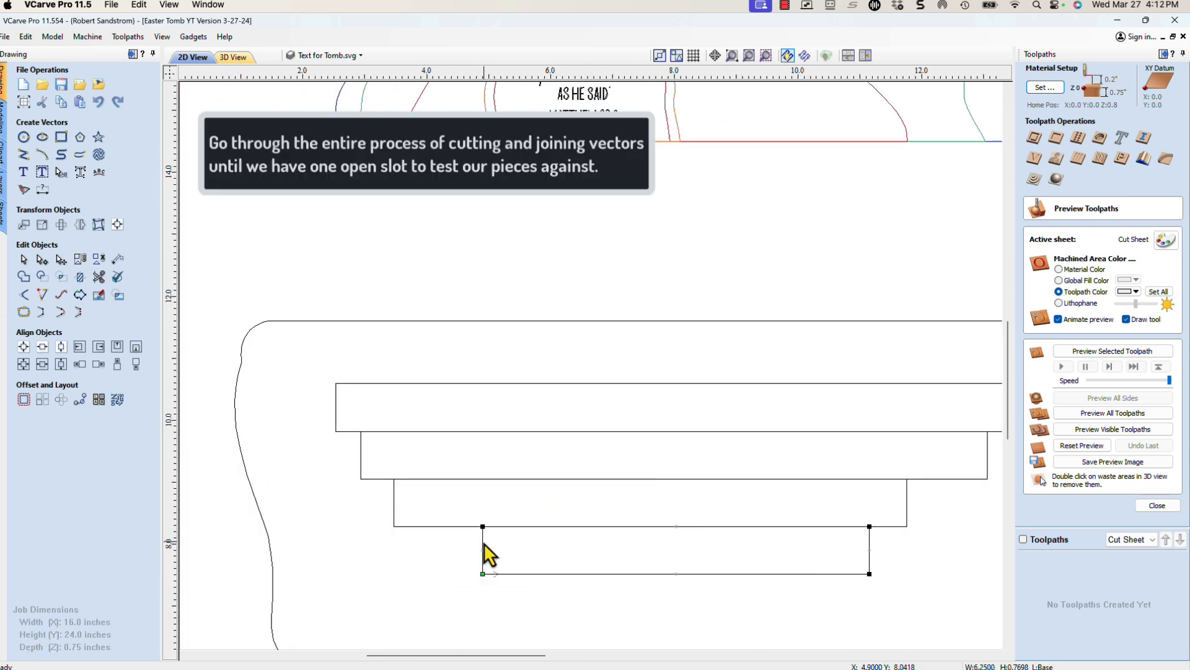
Step: Finish cutting at the slots' left corners and delete the edge shared by the longest and second slots
{"action": "left_click", "coordinate": [394, 479]}
{"action": "left_click", "coordinate": [362, 432]}
{"action": "right_click", "coordinate": [481, 431]}
{"action": "left_click", "coordinate": [526, 507]}
{"action": "left_click", "coordinate": [520, 432]}
{"action": "key", "text": "Delete"}
Step: Cut and delete the remaining shared edges between the second, third and fourth slots to leave one open stepped slot
{"action": "left_click", "coordinate": [540, 480]}
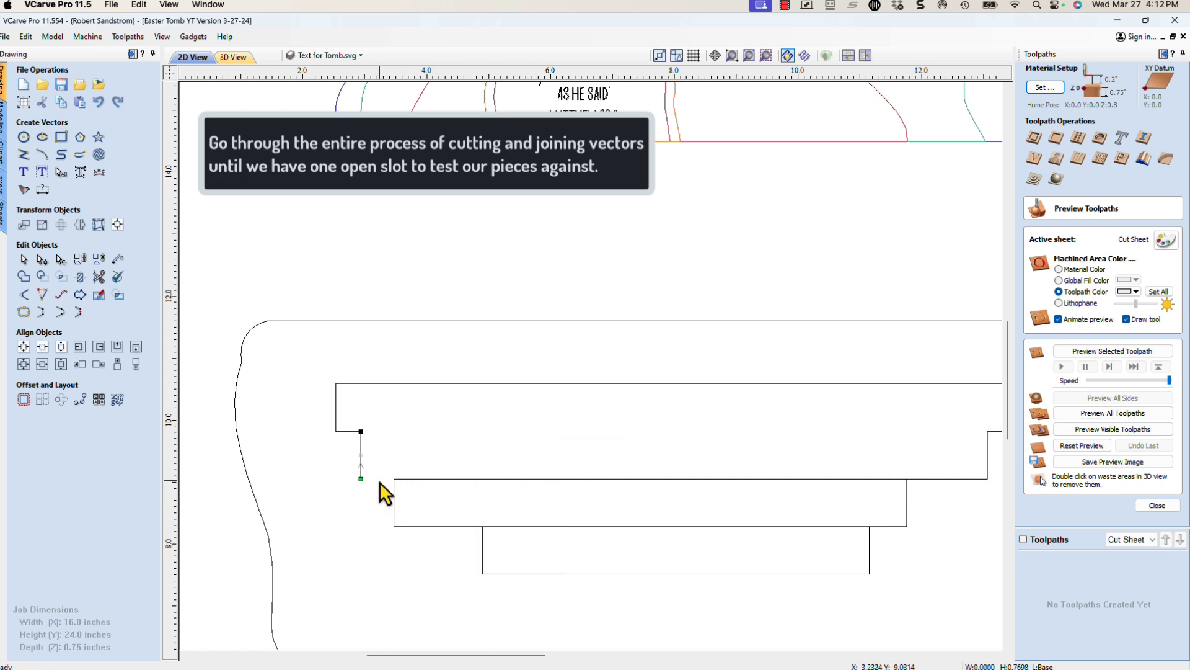
{"action": "key", "text": "c"}
{"action": "left_click", "coordinate": [462, 479]}
{"action": "key", "text": "Delete"}
{"action": "left_click", "coordinate": [518, 525]}
{"action": "key", "text": "c"}
{"action": "left_click", "coordinate": [573, 526]}
{"action": "key", "text": "Delete"}
{"action": "scroll", "coordinate": [407, 549], "scroll_direction": "down", "scroll_amount": 2}
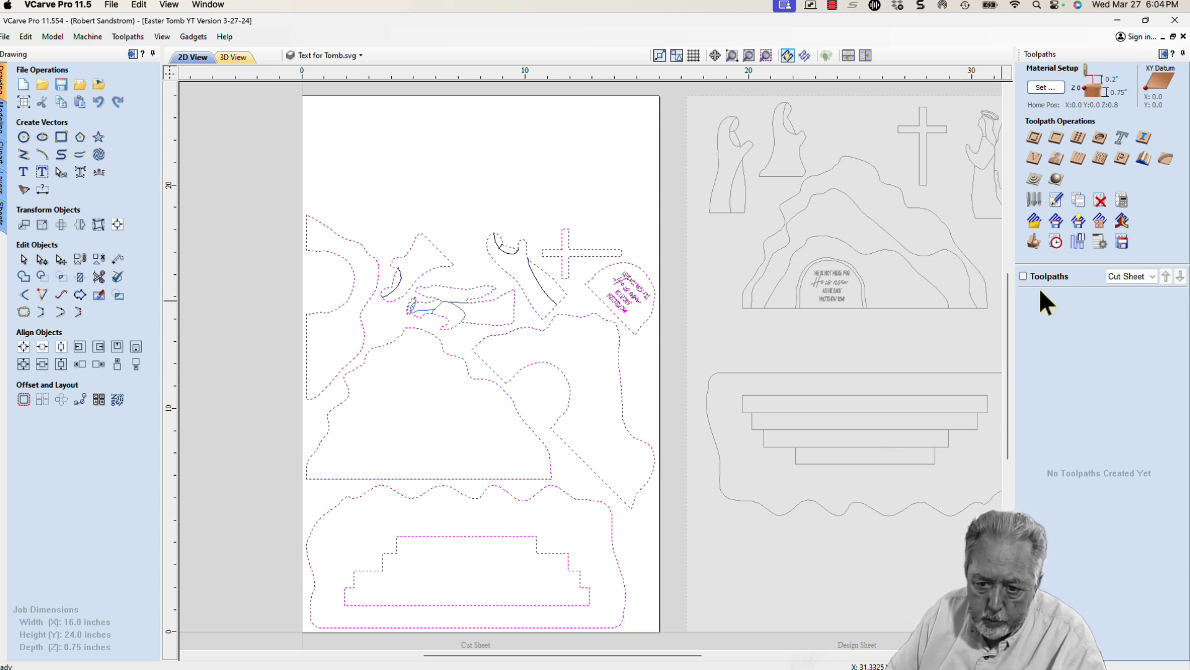
Step: Start a 2D Profile toolpath with a 0.1 inch cut depth, the VBC-15250F1 15 degree tool, and machining on the vectors
{"action": "left_click", "coordinate": [1034, 137]}
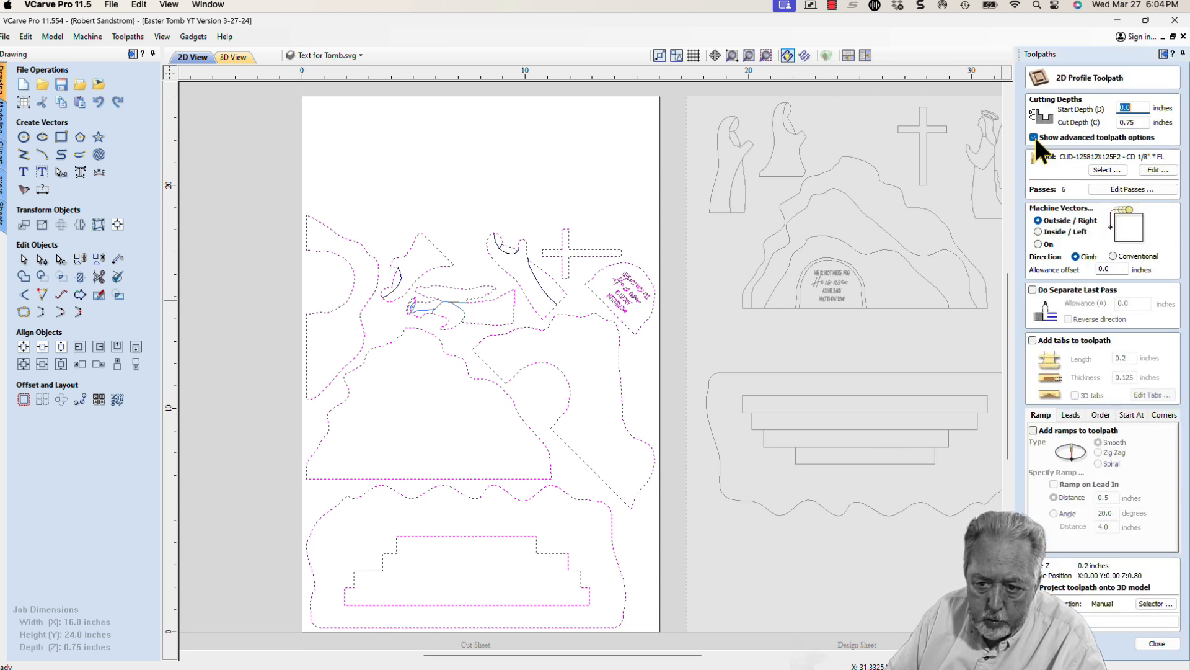
{"action": "key", "text": "Tab"}
{"action": "type", "text": "0.1"}
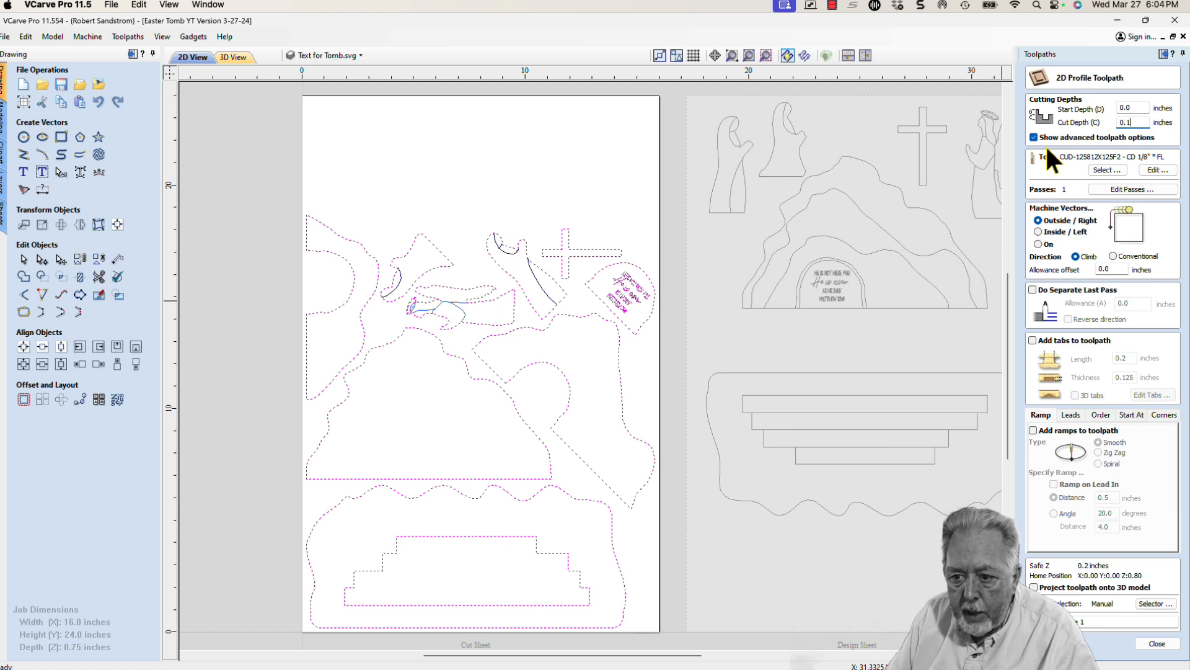
{"action": "left_click", "coordinate": [1092, 170]}
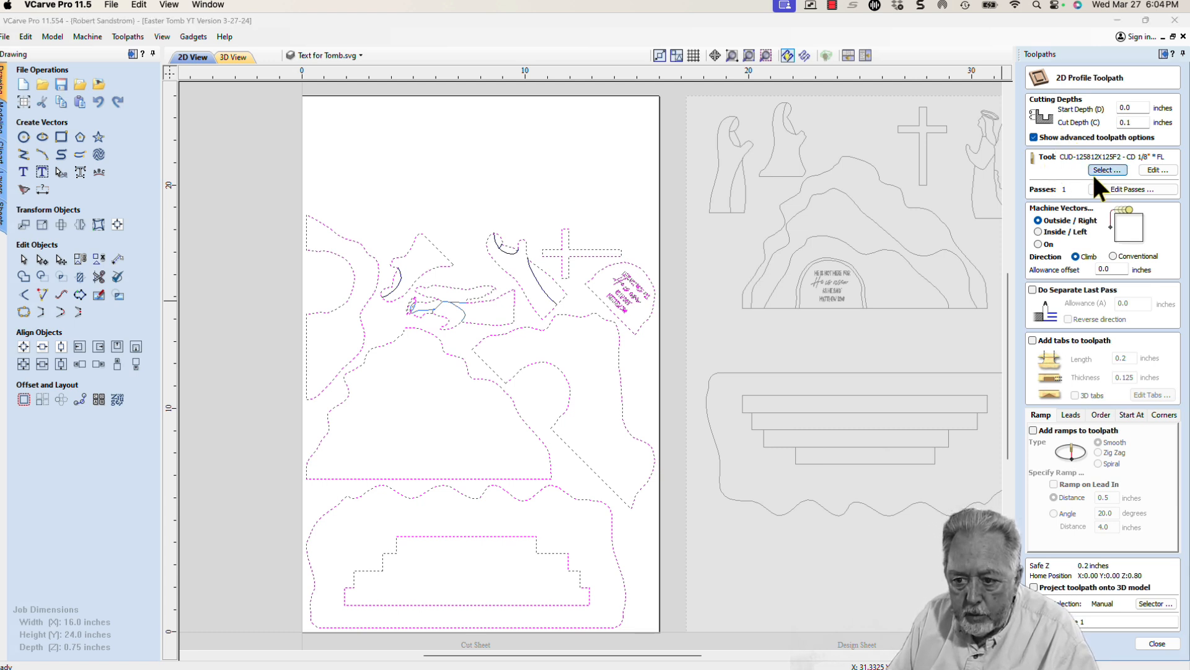
{"action": "left_click", "coordinate": [769, 533]}
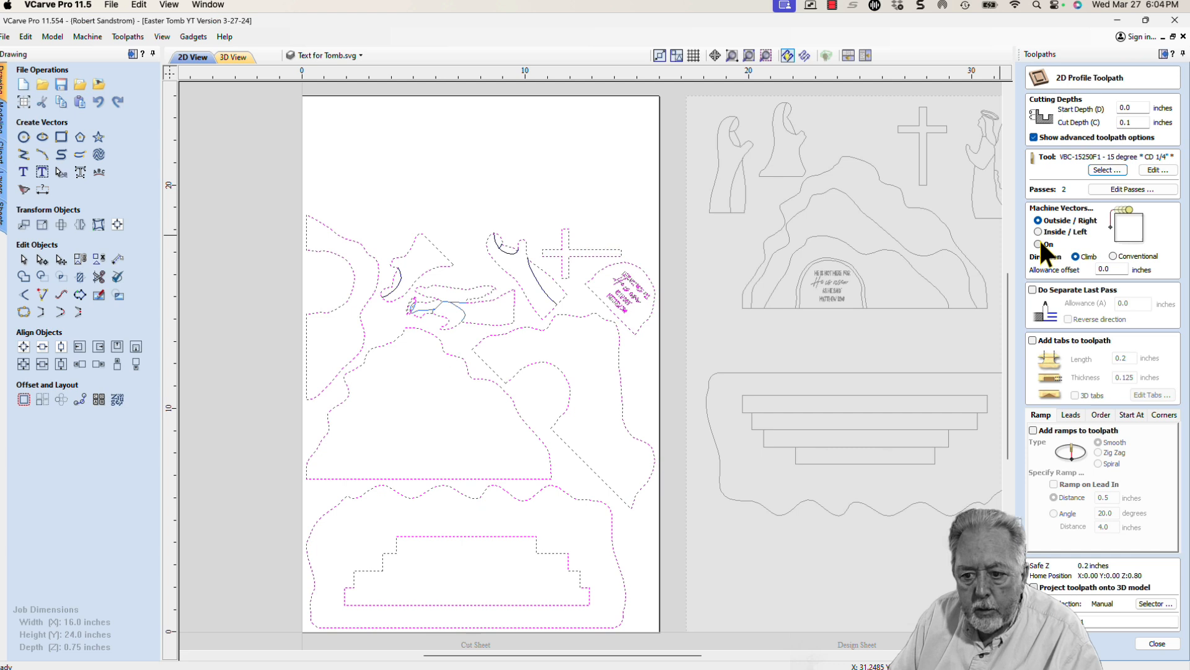
{"action": "left_click", "coordinate": [1039, 243]}
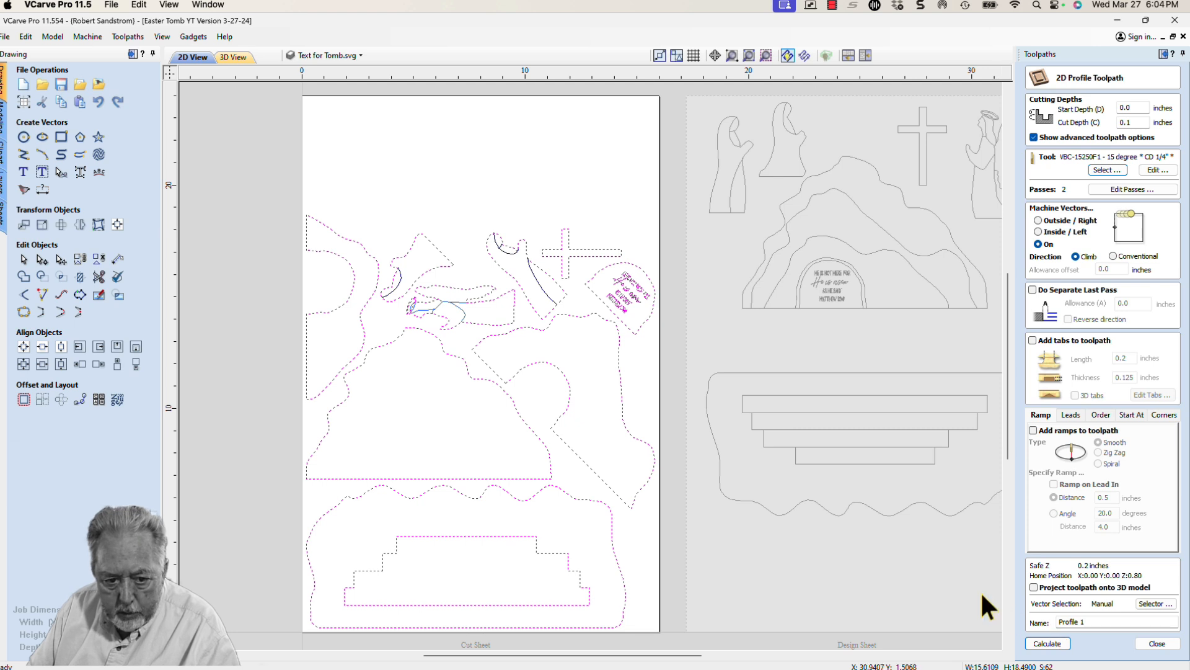
Step: Clear the selection and select the tomb text, the figures' inner detail lines and the angel's inner halo for machining
{"action": "left_click", "coordinate": [638, 353]}
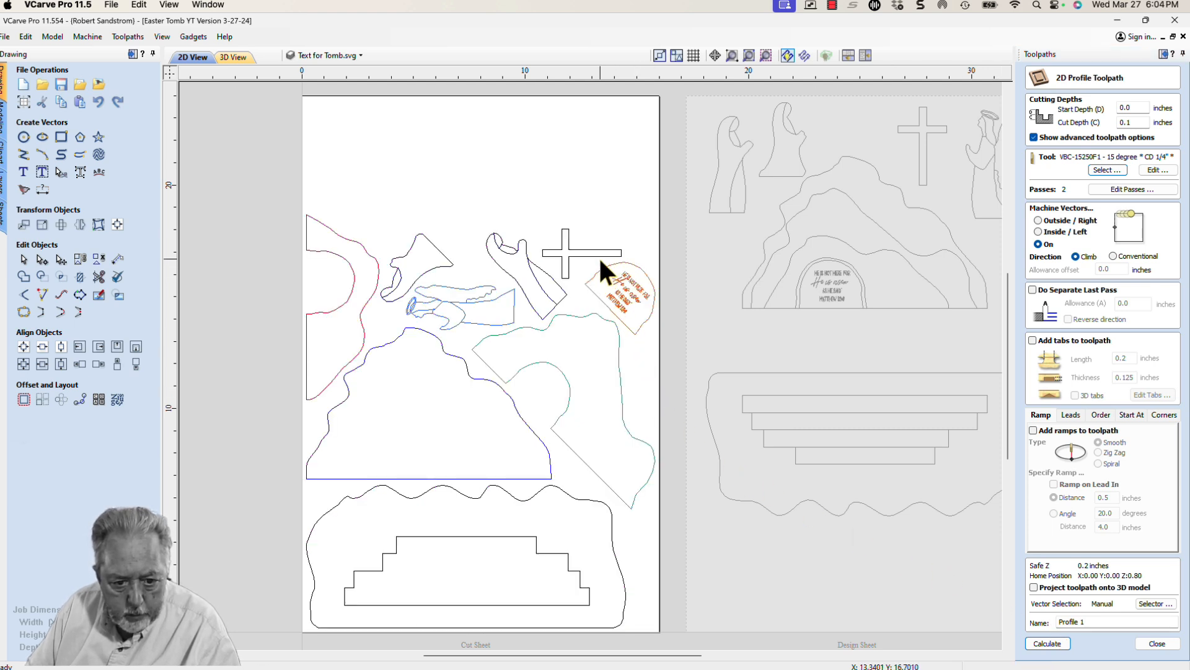
{"action": "left_click", "coordinate": [656, 314]}
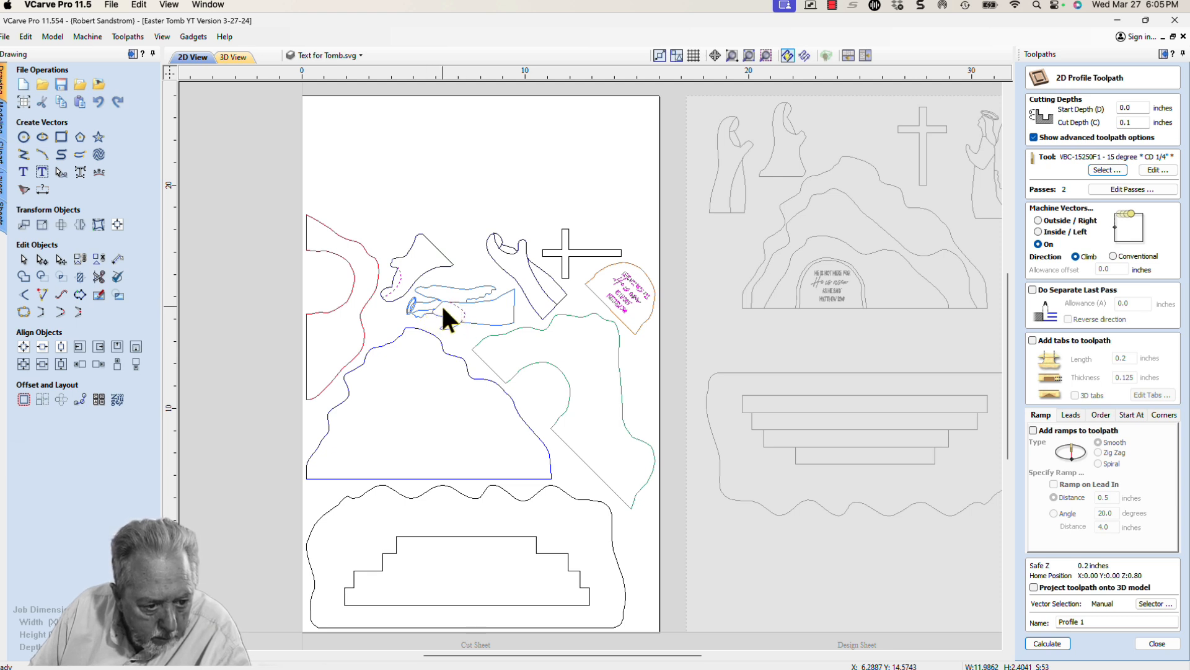
{"action": "scroll", "coordinate": [438, 307], "scroll_direction": "down", "scroll_amount": 1}
{"action": "scroll", "coordinate": [438, 307], "scroll_direction": "up", "scroll_amount": 6}
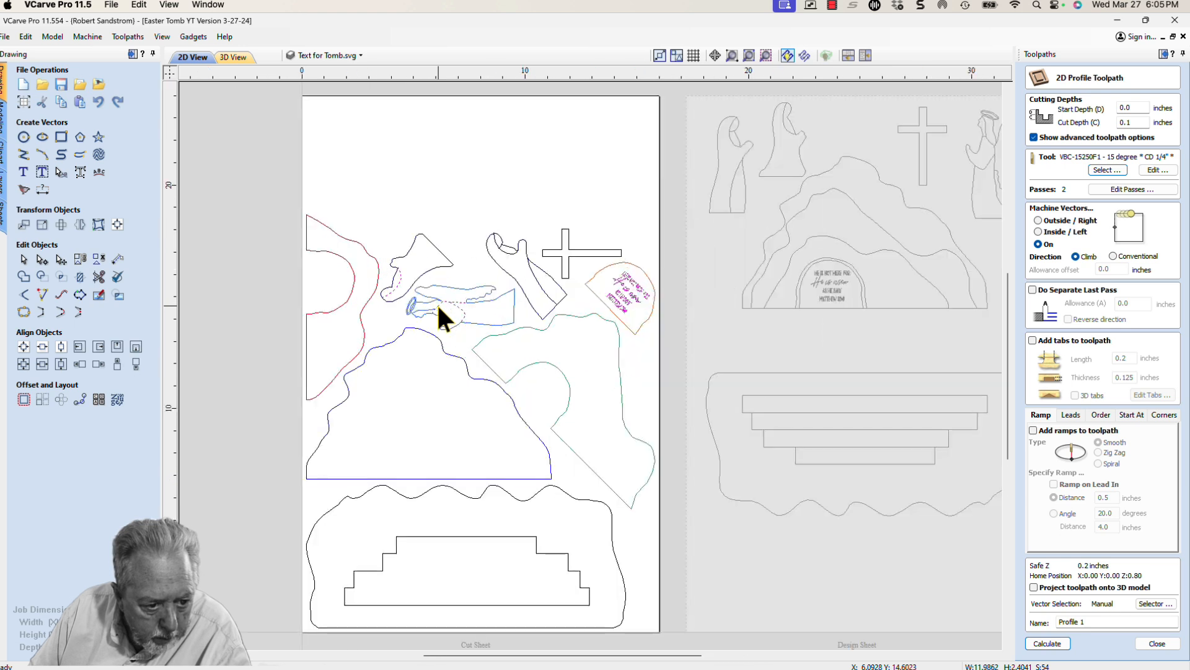
{"action": "left_click", "coordinate": [398, 325], "text": "shift"}
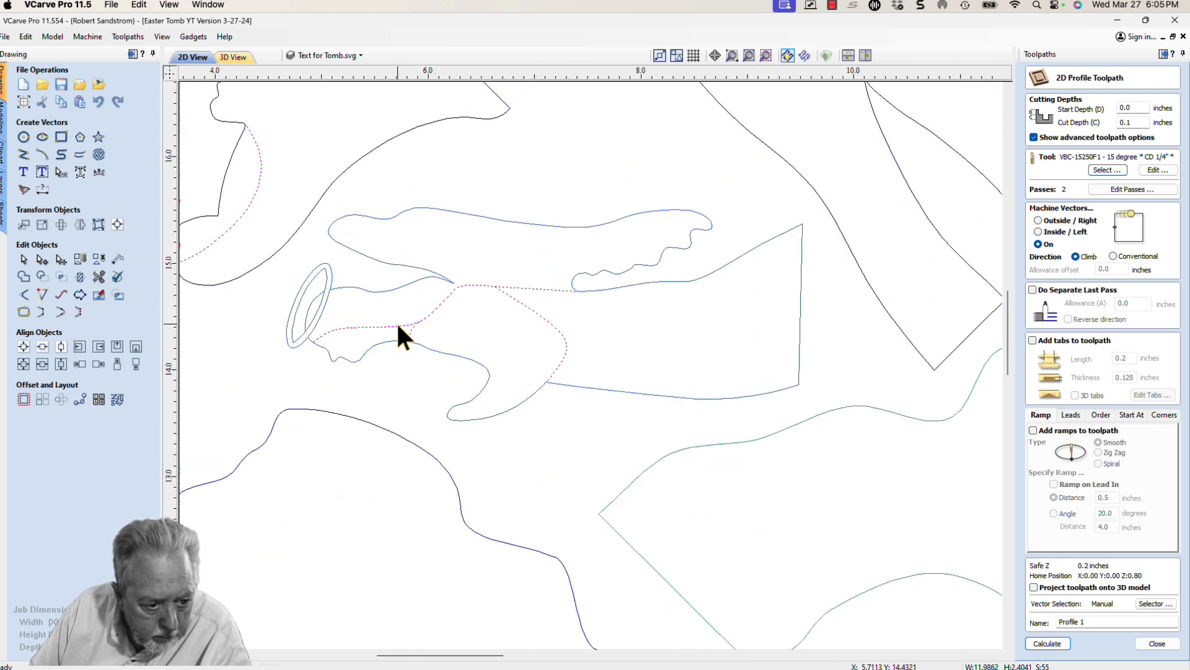
{"action": "left_click", "coordinate": [315, 300], "text": "shift"}
{"action": "left_click", "coordinate": [315, 299], "text": "shift"}
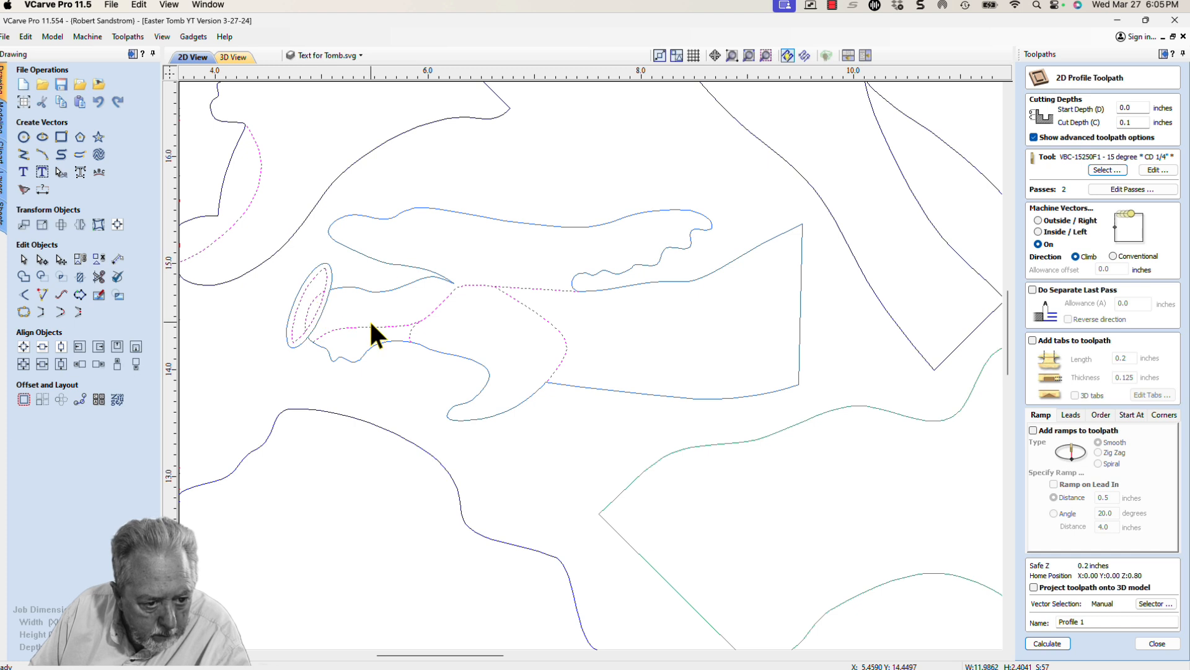
Step: Add the remaining woman's detail lines to the selection, name the toolpath Lines and Text, and calculate it
{"action": "scroll", "coordinate": [371, 322], "scroll_direction": "down", "scroll_amount": 5}
{"action": "mouse_move", "coordinate": [400, 406]}
{"action": "middle_mouse_down"}
{"action": "mouse_move", "coordinate": [484, 372]}
{"action": "mouse_move", "coordinate": [657, 341]}
{"action": "middle_mouse_up"}
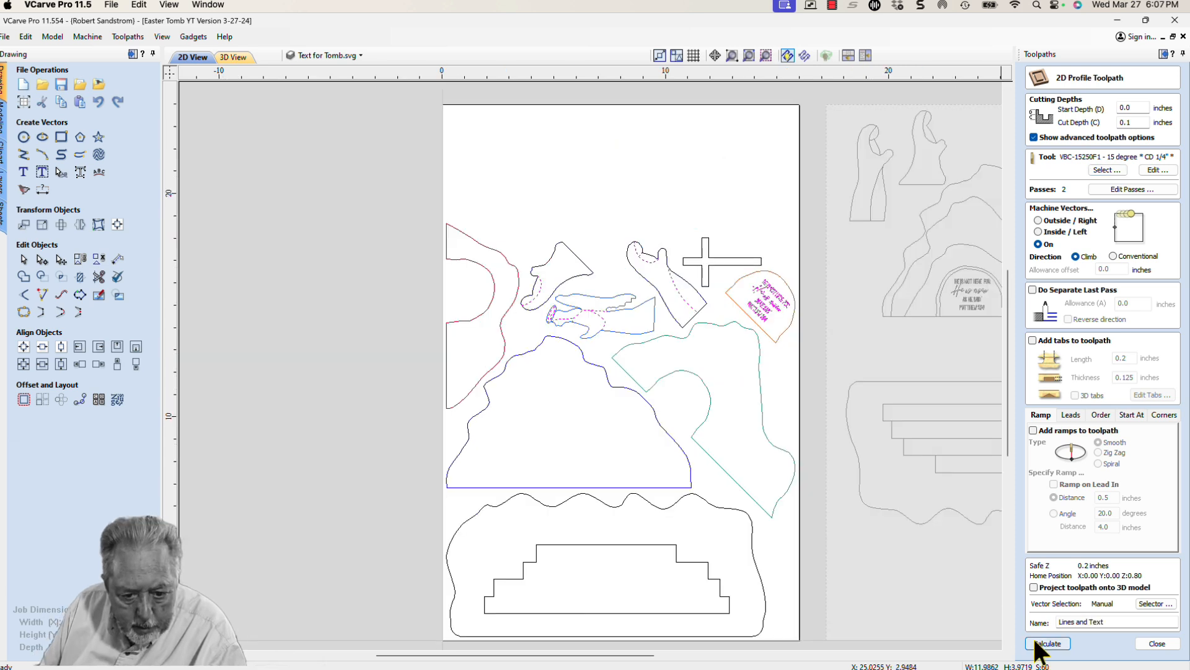
{"action": "left_click", "coordinate": [1034, 642]}
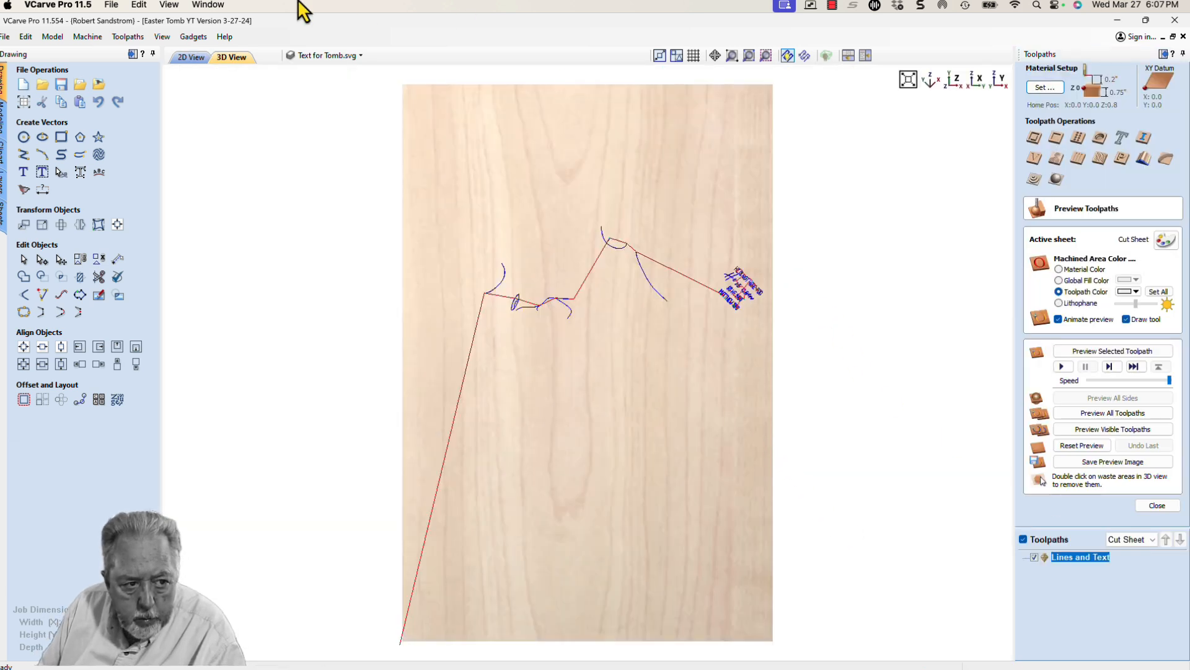
Step: Start a new 2D Profile toolpath machining outside the vectors with the 1/8 inch CUD-12510X25F2 compression bit
{"action": "left_click", "coordinate": [189, 57]}
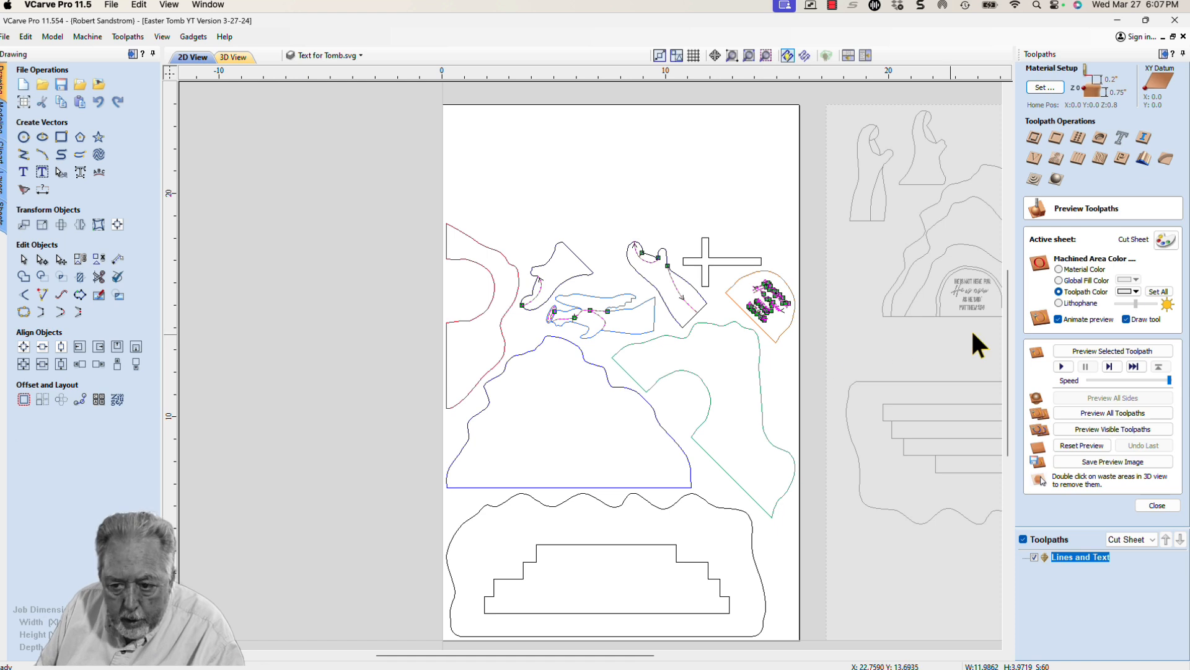
{"action": "left_click", "coordinate": [1034, 136]}
{"action": "left_click", "coordinate": [1037, 220]}
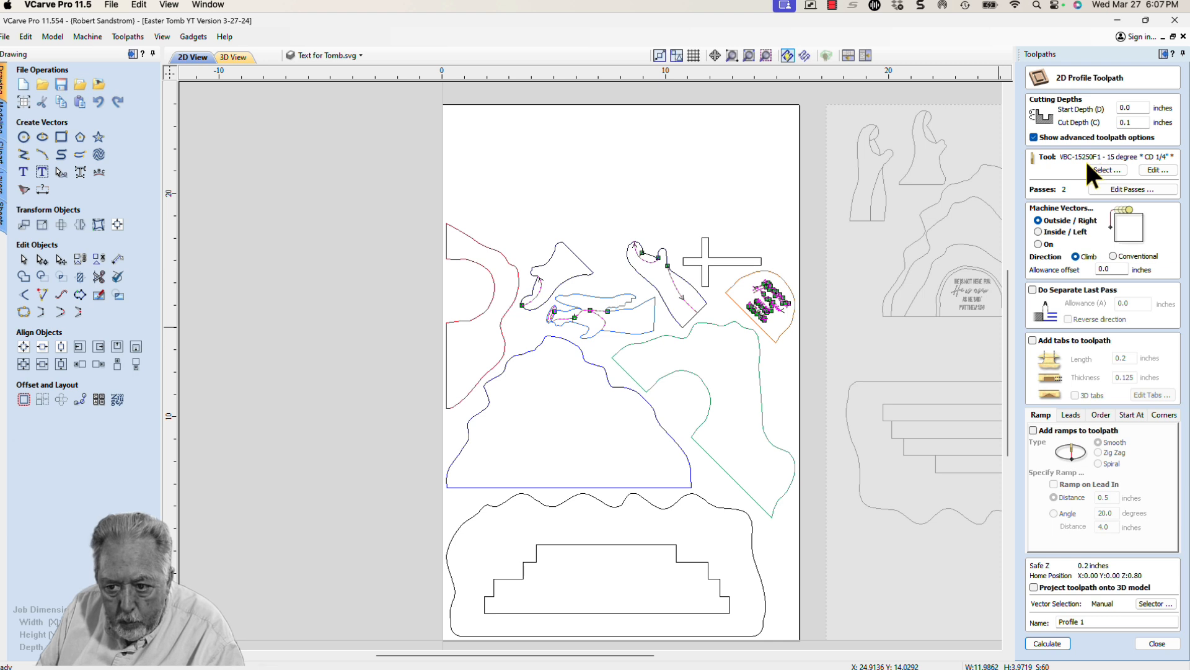
{"action": "left_click", "coordinate": [1107, 169]}
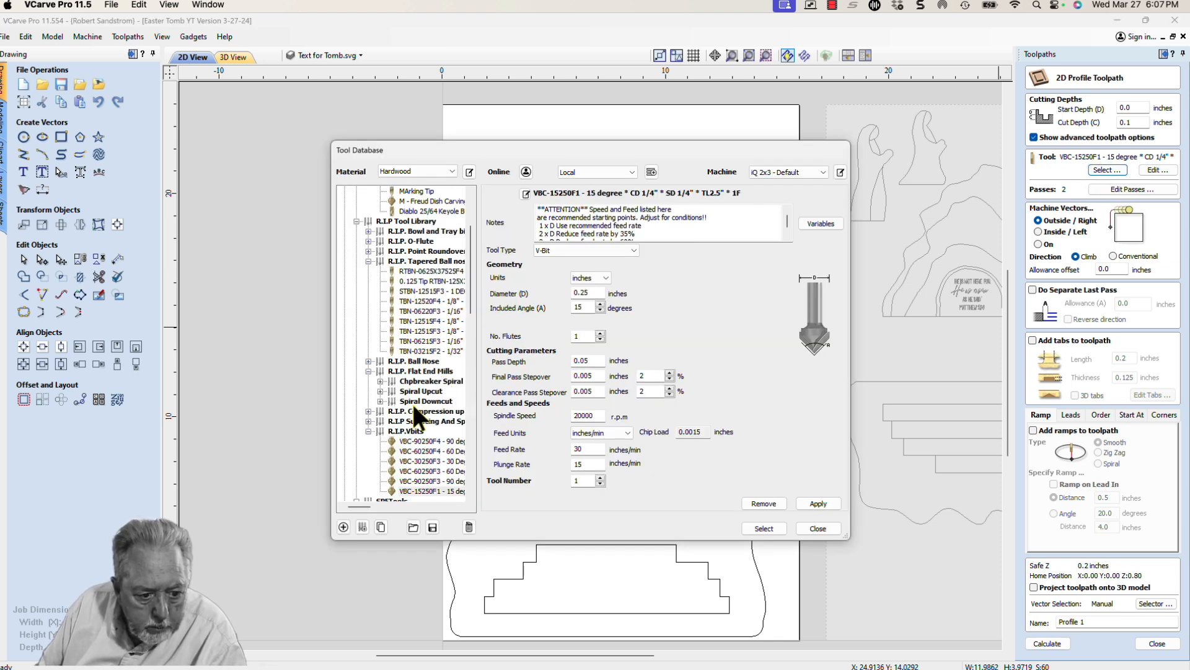
{"action": "scroll", "coordinate": [410, 424], "scroll_direction": "up", "scroll_amount": 1}
{"action": "left_click", "coordinate": [368, 441]}
{"action": "left_click", "coordinate": [408, 471]}
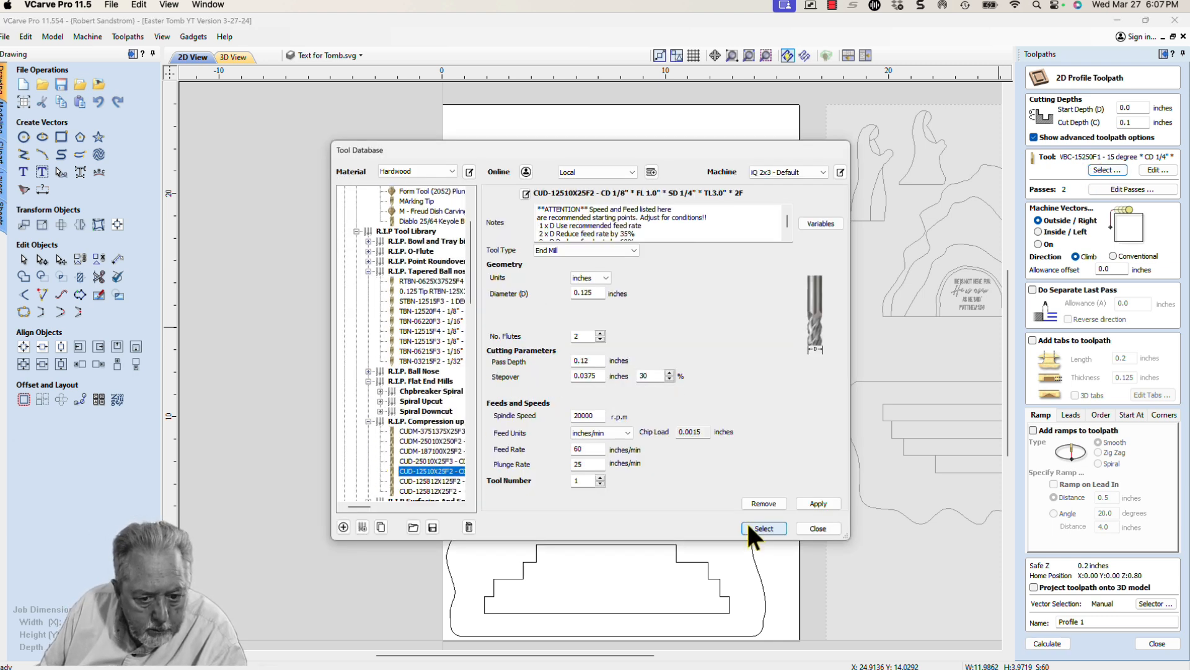
{"action": "left_click", "coordinate": [753, 528]}
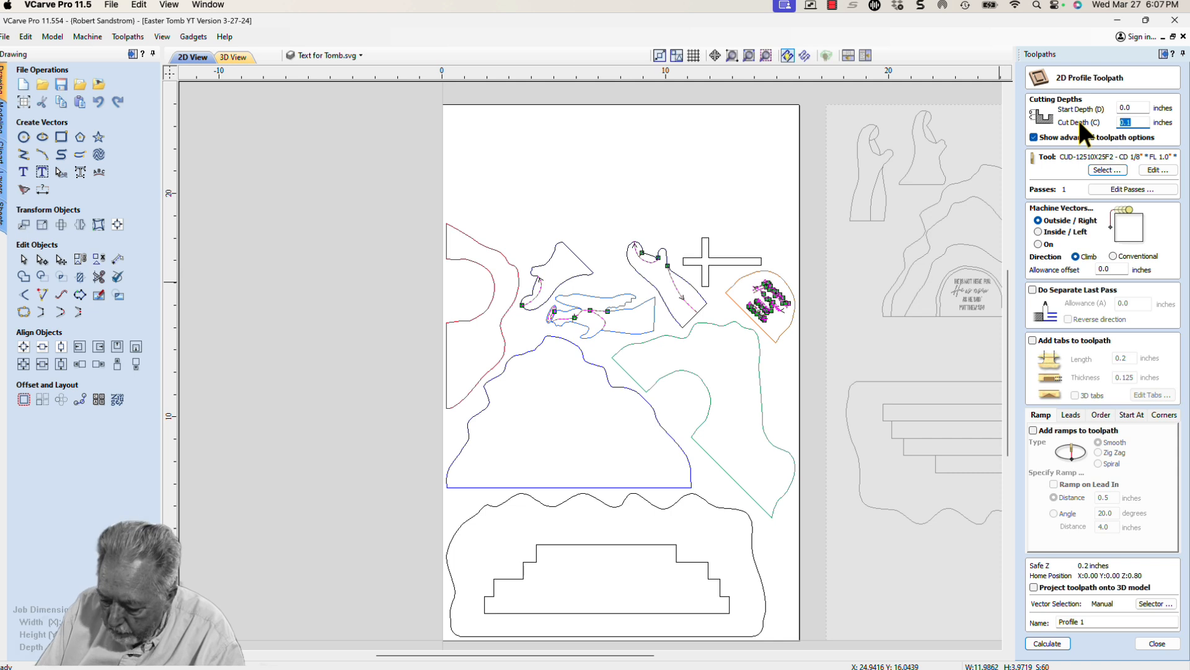
Step: Set the cut depth to the material thickness with z and name the toolpath Cutout
{"action": "type", "text": "2"}
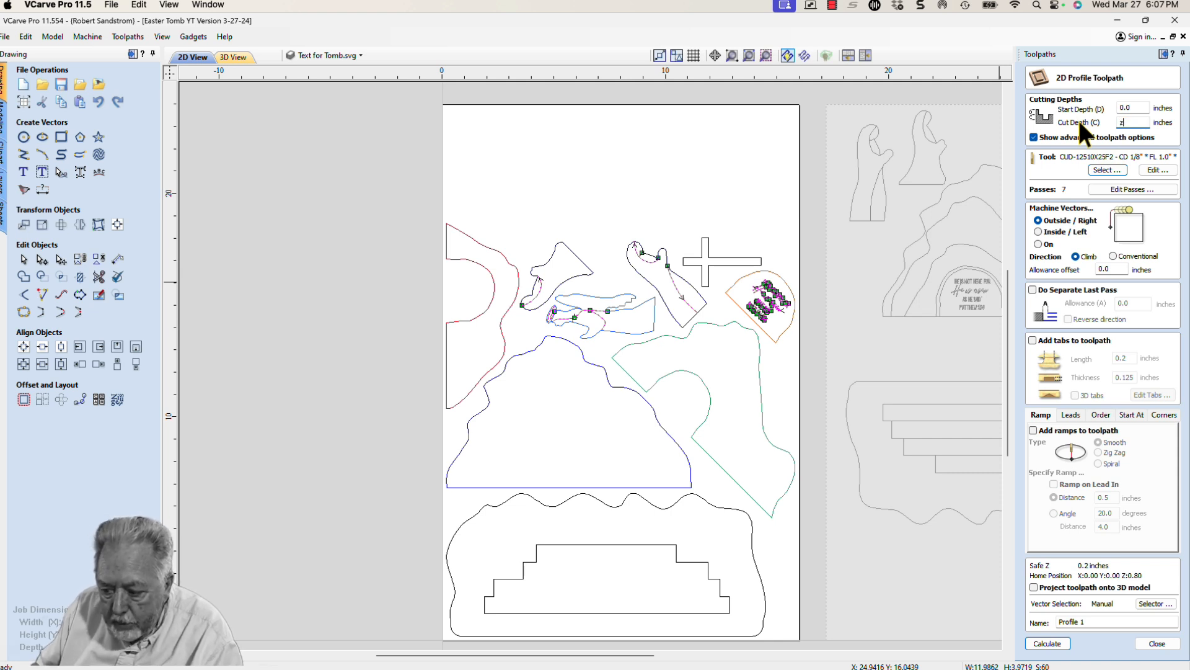
{"action": "key", "text": "Tab"}
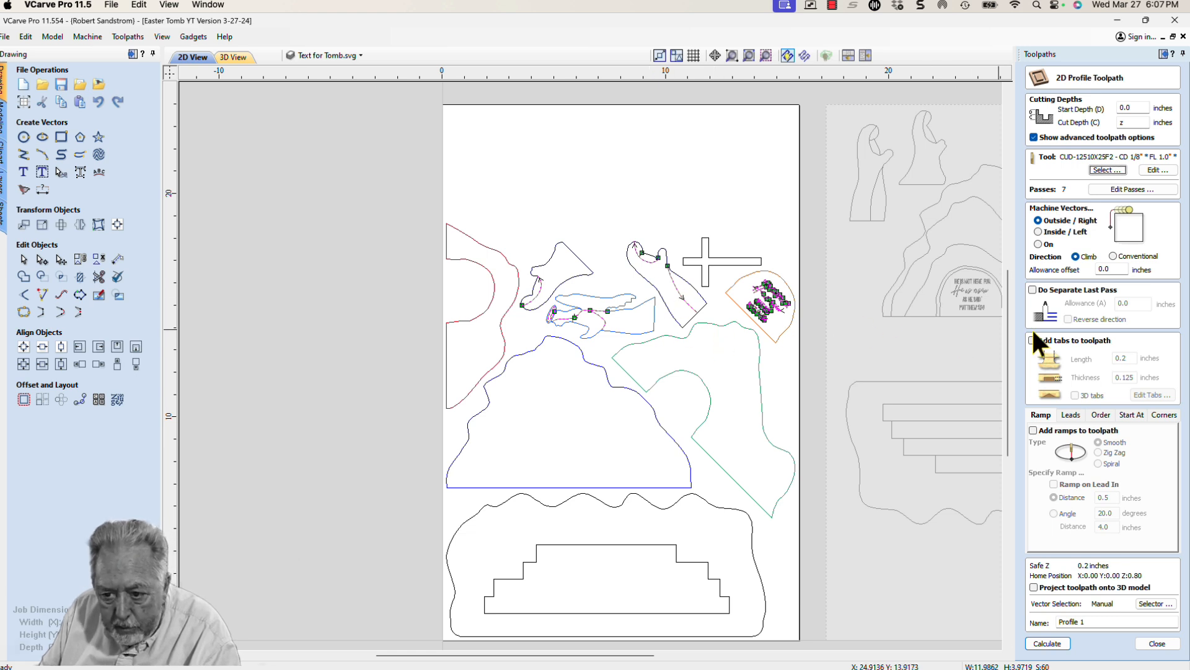
{"action": "left_click", "coordinate": [1057, 622]}
{"action": "type", "text": "Cutout"}
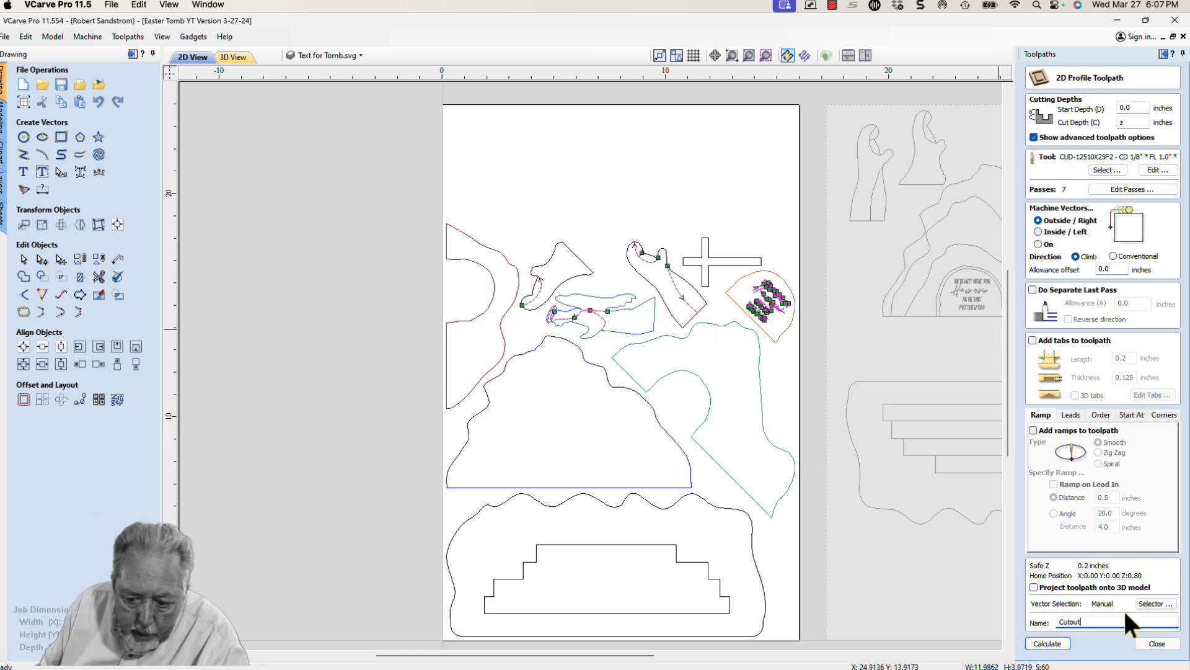
Step: Select all closed vectors on every layer except Bitmap Layer and Text for Tomb.svg, and calculate the Cutout toolpath
{"action": "left_click", "coordinate": [1151, 604]}
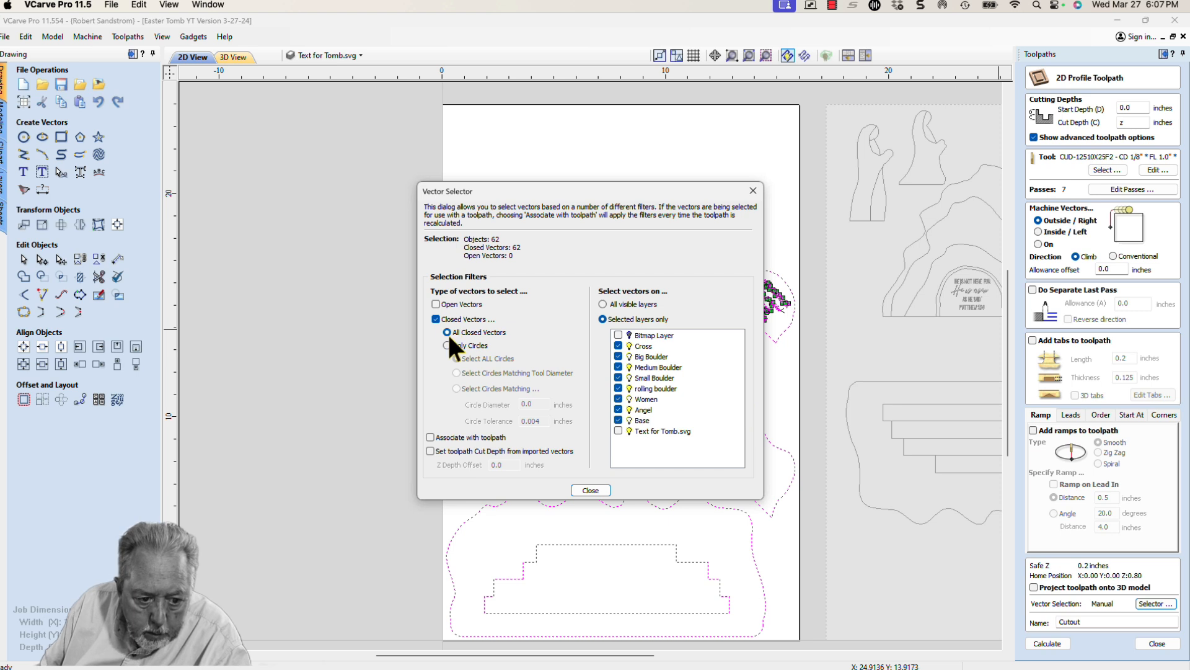
{"action": "left_click", "coordinate": [590, 490]}
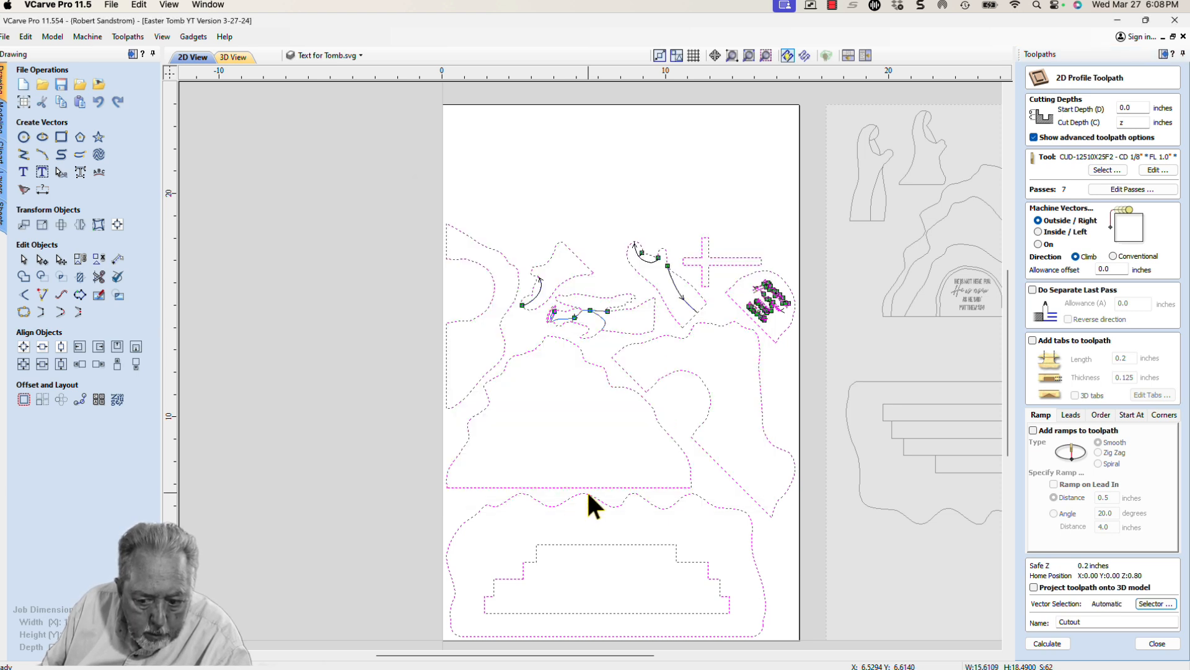
{"action": "left_click", "coordinate": [1048, 644]}
Step: Preview the Cutout toolpath and remove the waste material around the parts
{"action": "left_click", "coordinate": [1089, 351]}
{"action": "scroll", "coordinate": [640, 422], "scroll_direction": "up", "scroll_amount": 2}
{"action": "middle_click_drag", "start_coordinate": [641, 422], "coordinate": [658, 381]}
{"action": "double_click", "coordinate": [587, 156]}
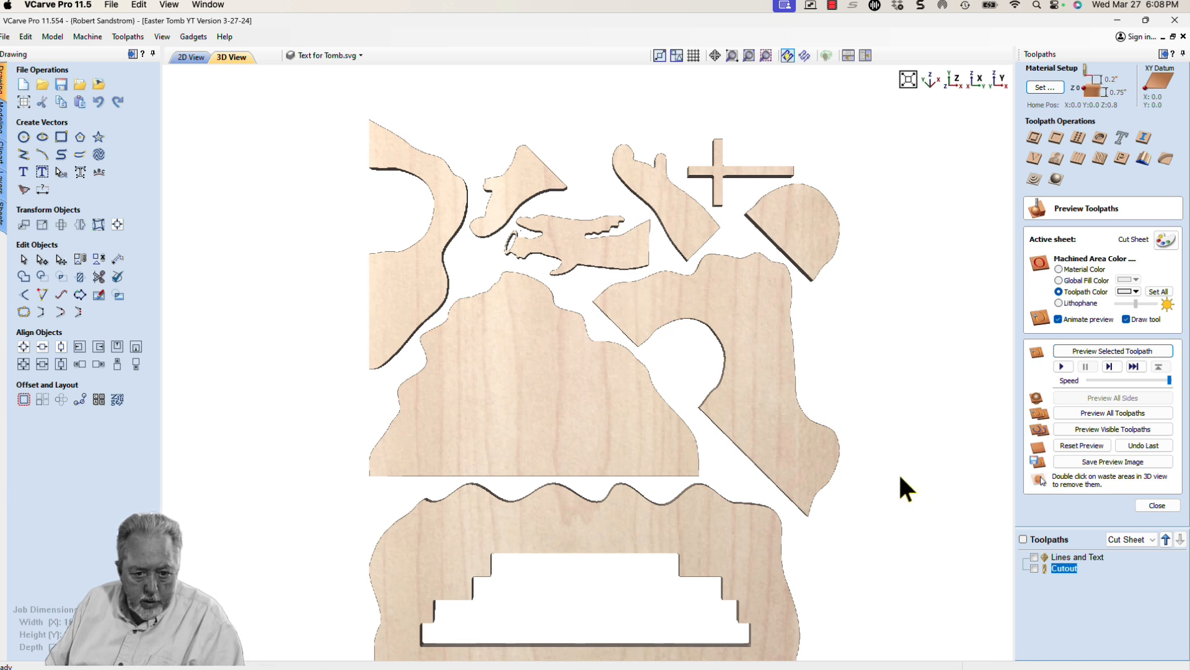
Step: Show the Lines and Text toolpath and preview it on the cut-out parts
{"action": "scroll", "coordinate": [565, 315], "scroll_direction": "up", "scroll_amount": 2}
{"action": "scroll", "coordinate": [566, 315], "scroll_direction": "down", "scroll_amount": 3}
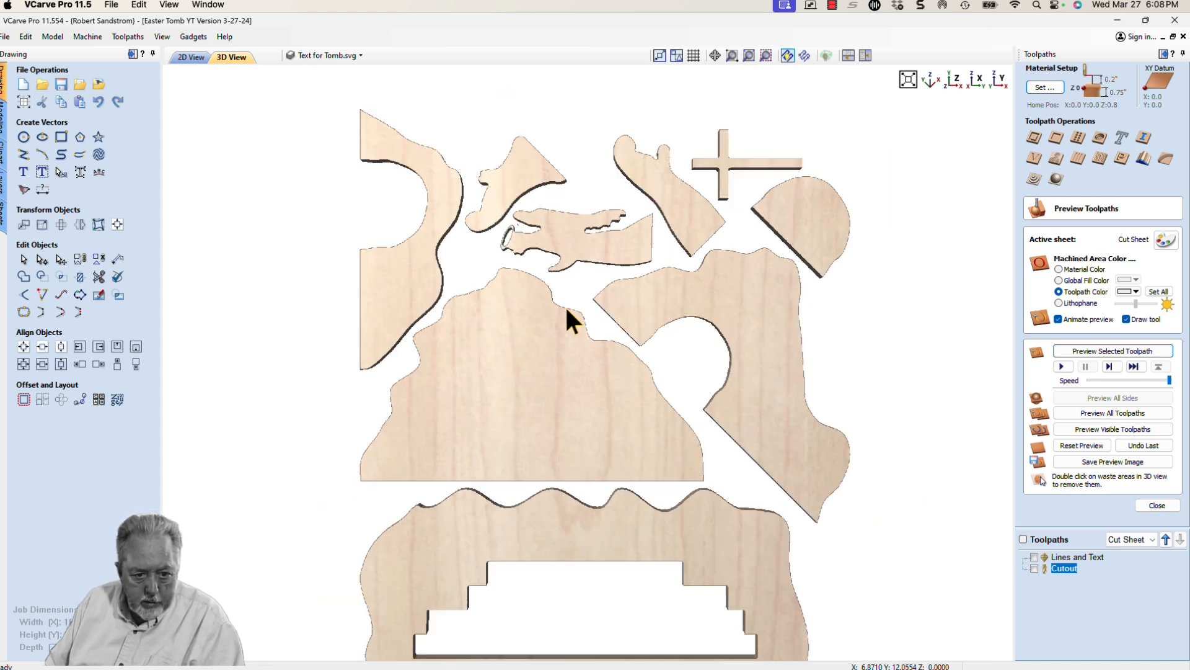
{"action": "left_click", "coordinate": [1035, 556]}
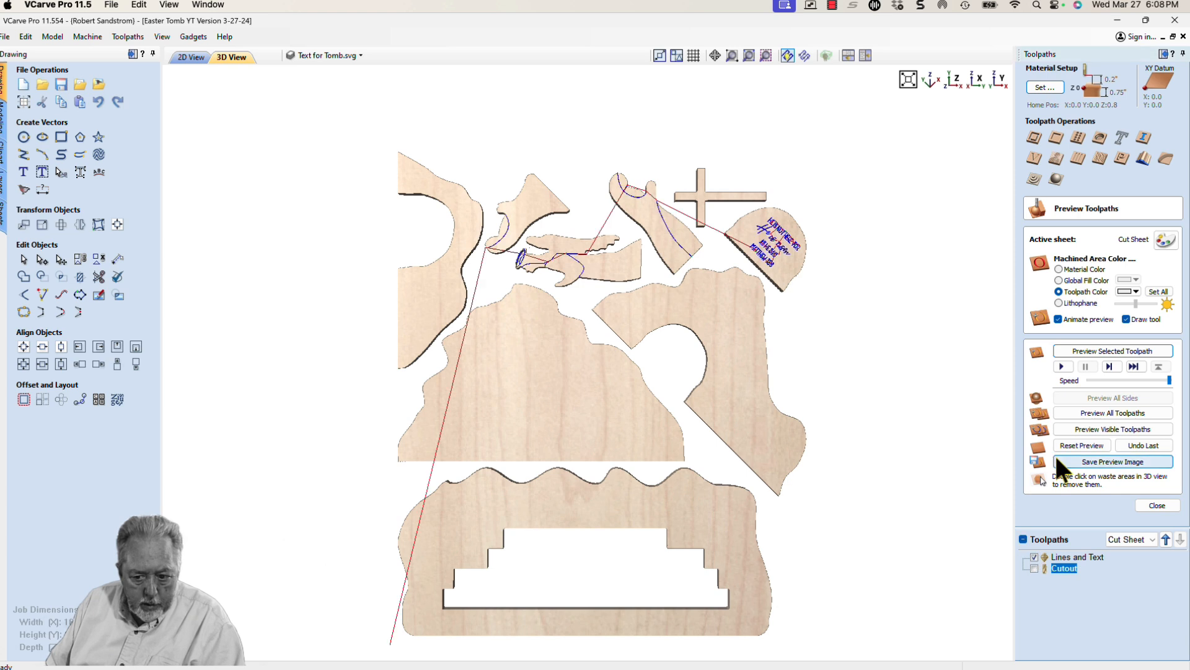
{"action": "left_click", "coordinate": [1068, 429]}
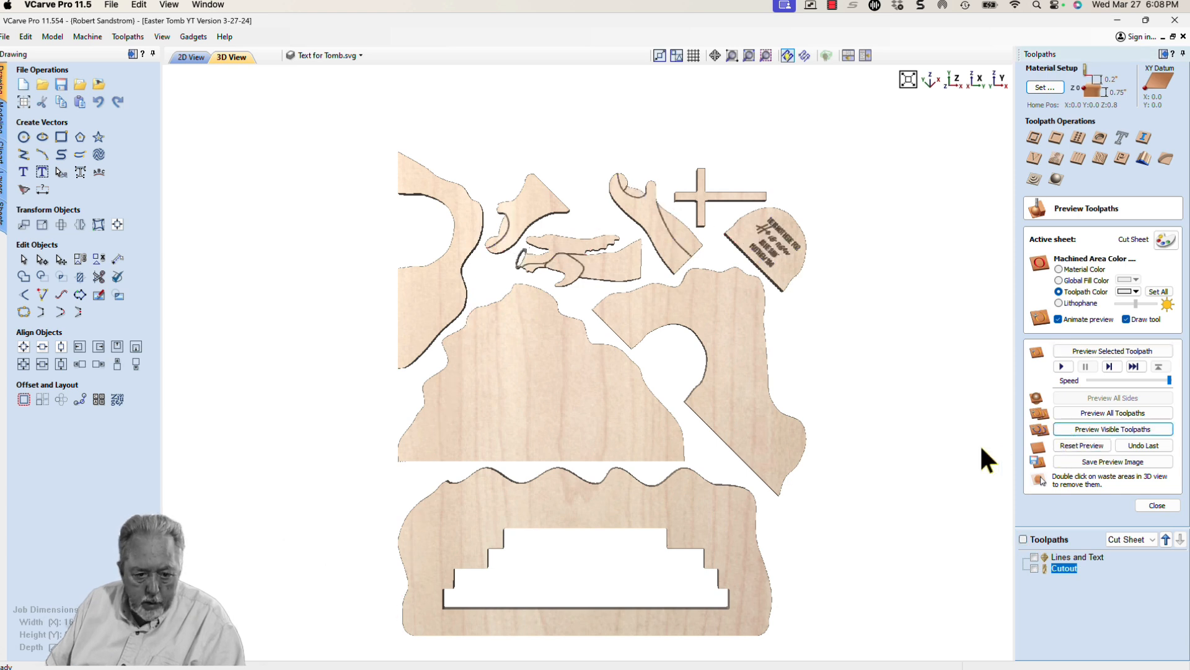